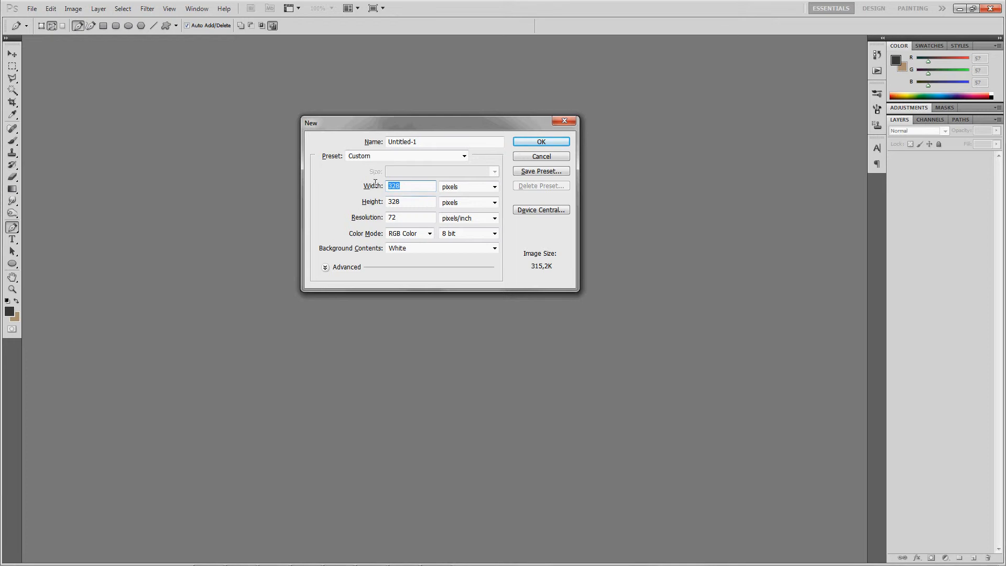
# Try 164 by 164 pixels as the new document's width and height
pyautogui.write('164')
pyautogui.press('Tab')
pyautogui.press('Tab')
pyautogui.write('164')
pyautogui.hotkey('shift', 'Tab')
pyautogui.hotkey('shift', 'Tab')
# Create a white 328 by 328 pixel document at 72 pixels/inch and add an empty layer above the background
pyautogui.write('328')
pyautogui.press('Tab')
pyautogui.press('Tab')
pyautogui.write('328')
pyautogui.click(535, 141)
pyautogui.click(973, 557)
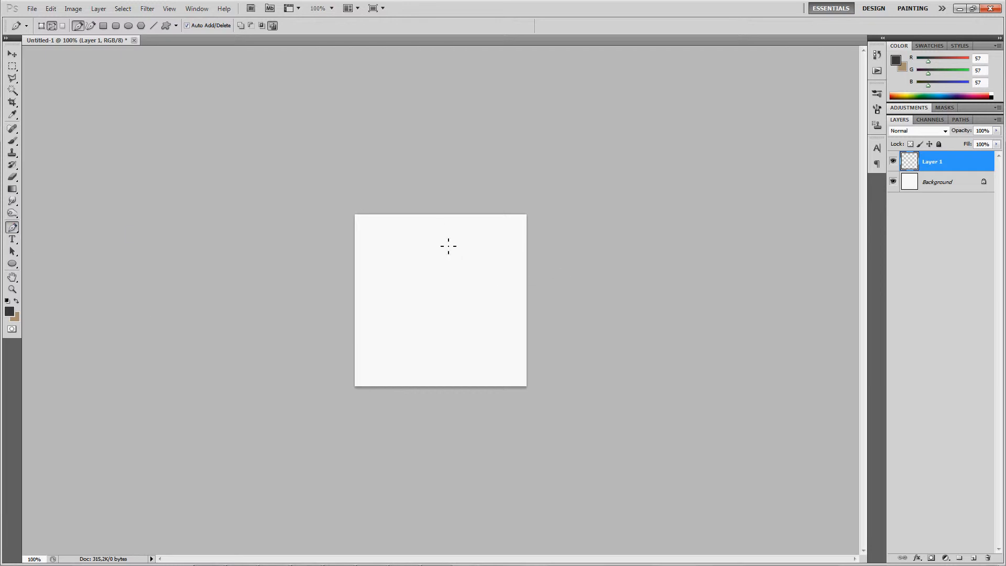
# Draw a straight vertical Pen path down the canvas centre, from near the upper edge to near the lower edge
pyautogui.click(442, 224)
pyautogui.click(442, 368)
pyautogui.hotkey('ctrl', 'z')
pyautogui.click(443, 369)
pyautogui.hotkey('ctrl', 'z')
pyautogui.click(425, 367)
pyautogui.hotkey('ctrl', 'z')
pyautogui.click(442, 368)
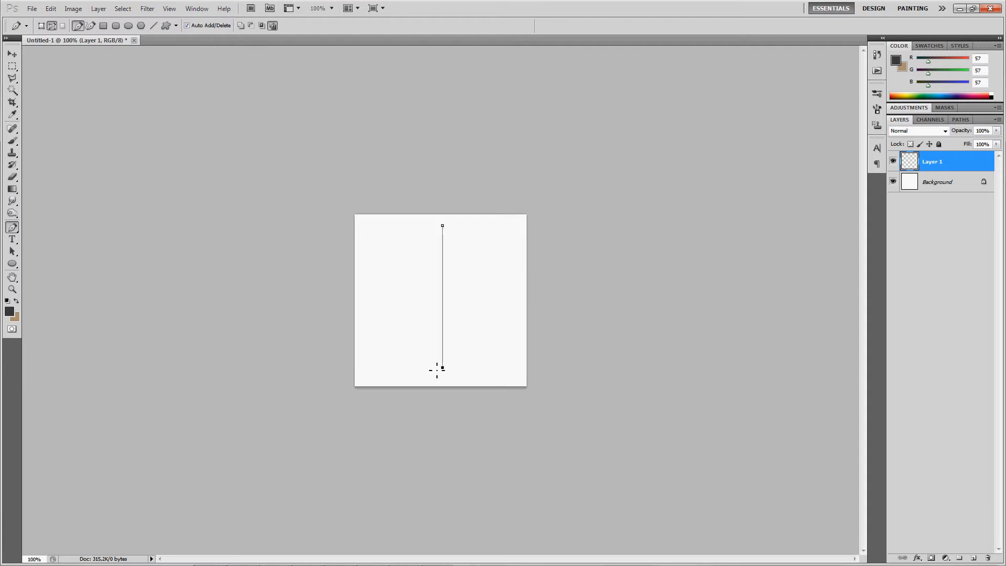
# Extend the path with a curved outer side and a curved upper edge, closing it into a left half-shield outline
pyautogui.click(395, 245)
pyautogui.click(417, 302)
pyautogui.moveTo(418, 303)
pyautogui.mouseDown()
pyautogui.moveTo(399, 318)
pyautogui.moveTo(427, 307)
pyautogui.moveTo(405, 317)
pyautogui.moveTo(427, 287)
pyautogui.moveTo(408, 307)
pyautogui.mouseUp()
pyautogui.moveTo(442, 226); pyautogui.dragTo(469, 208)
# Fill the half-shield path with the dark grey colour 1f1f1f at 100% opacity
pyautogui.rightClick(424, 296)
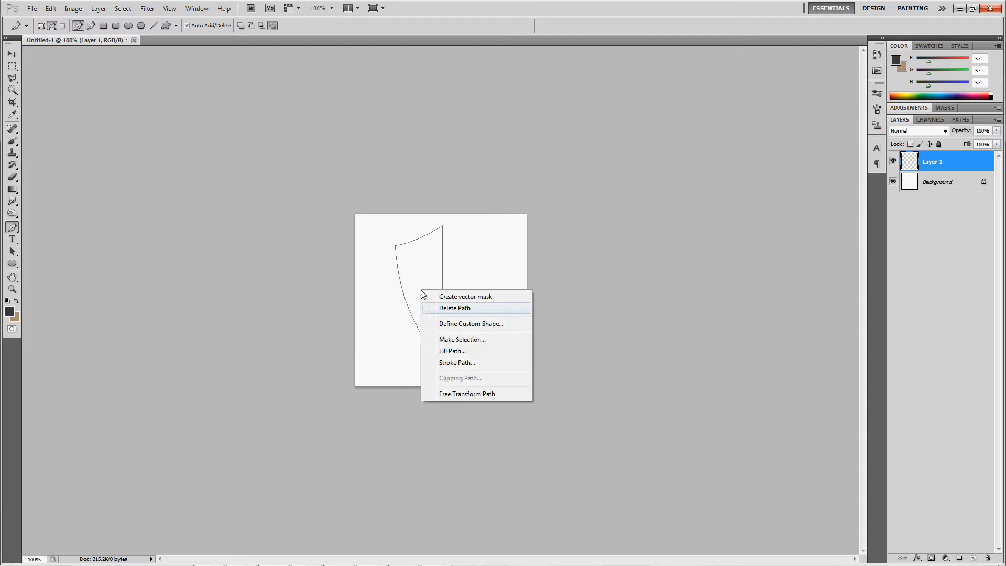
pyautogui.click(457, 351)
pyautogui.click(694, 158)
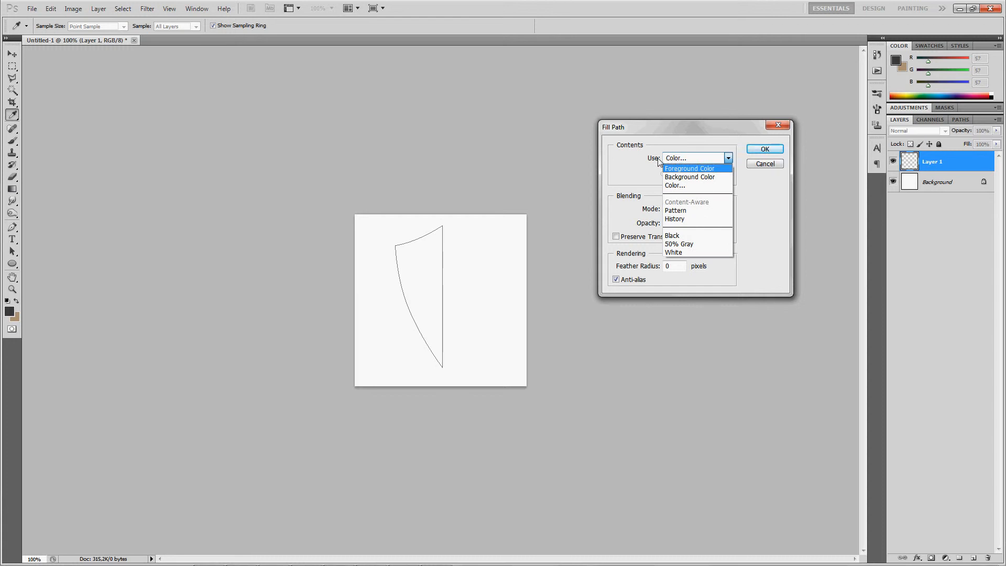
pyautogui.click(681, 185)
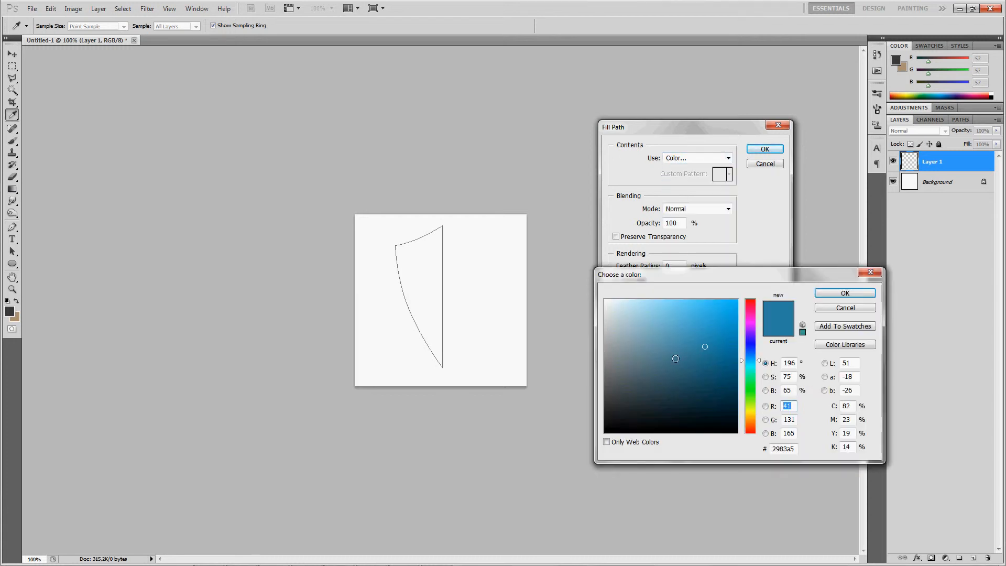
pyautogui.moveTo(695, 348)
pyautogui.mouseDown()
pyautogui.moveTo(645, 386)
pyautogui.moveTo(707, 344)
pyautogui.moveTo(580, 413)
pyautogui.moveTo(606, 415)
pyautogui.mouseUp()
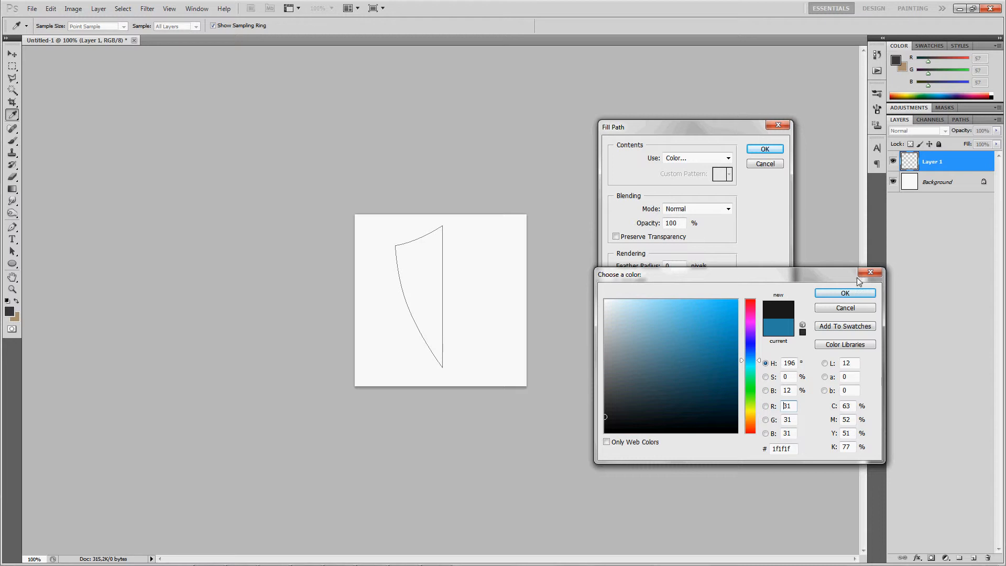
pyautogui.click(836, 294)
pyautogui.press('Return')
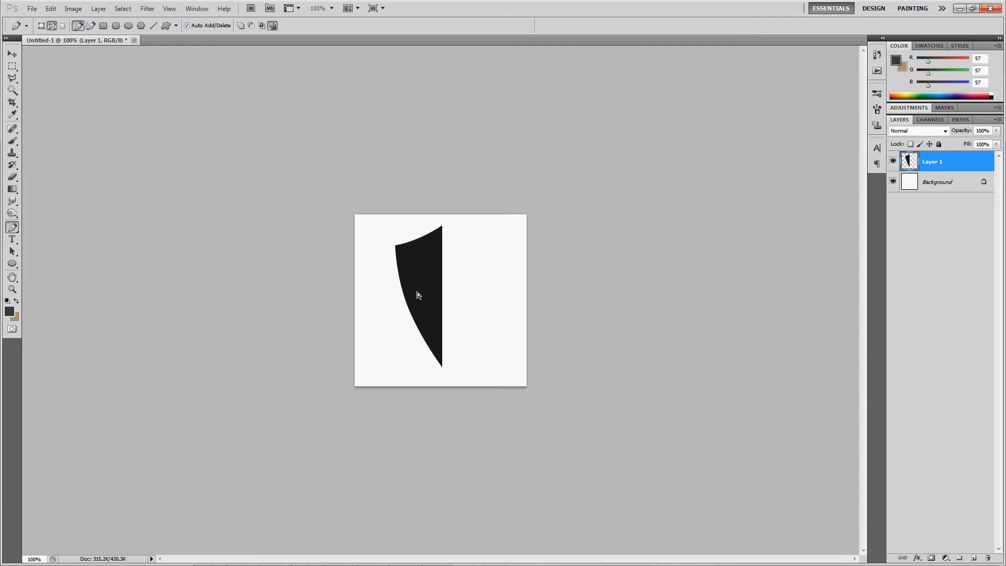
# Duplicate the half-shield layer and flip the copy horizontally
pyautogui.rightClick(961, 163)
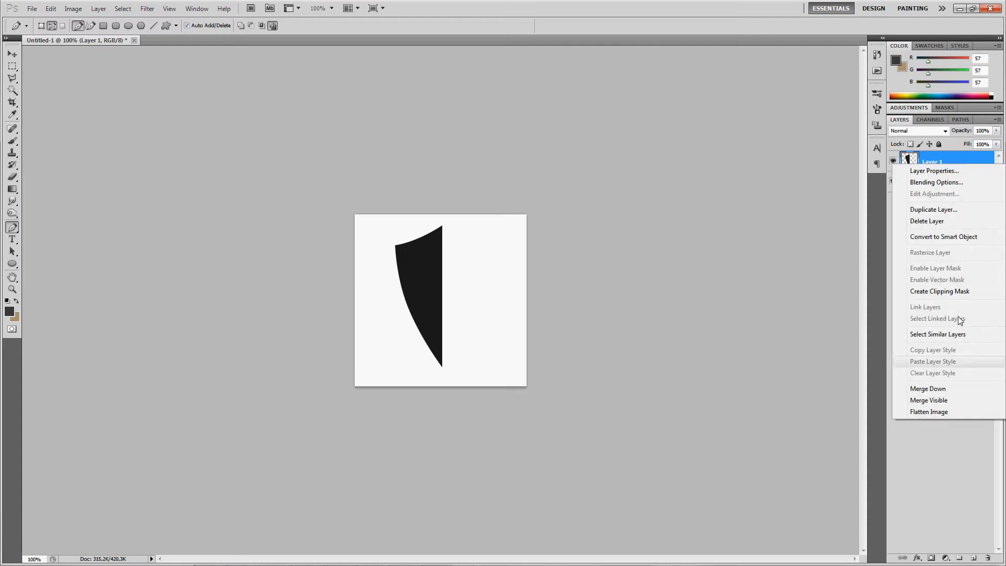
pyautogui.click(952, 211)
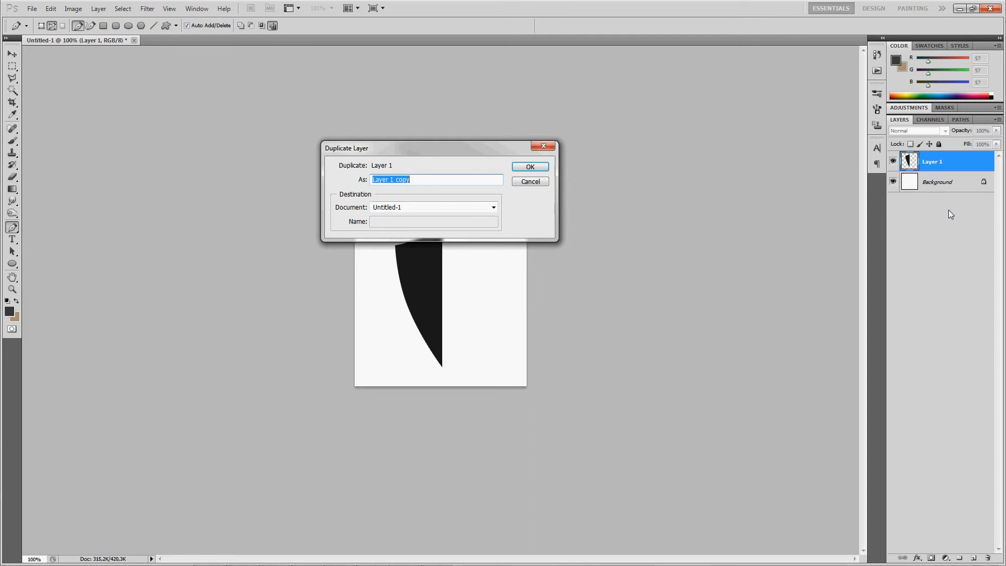
pyautogui.click(541, 167)
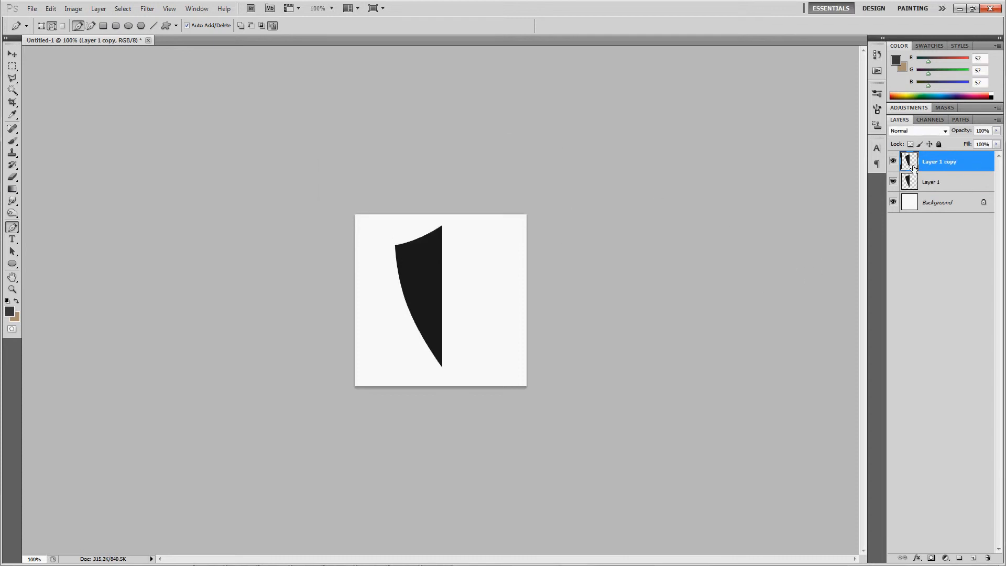
pyautogui.hotkey('ctrl', 't')
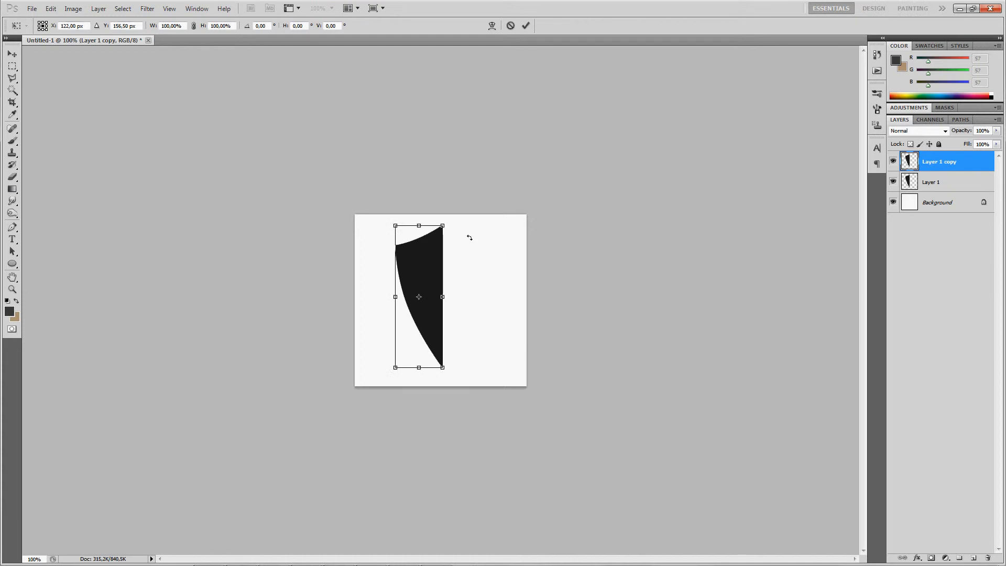
pyautogui.rightClick(425, 268)
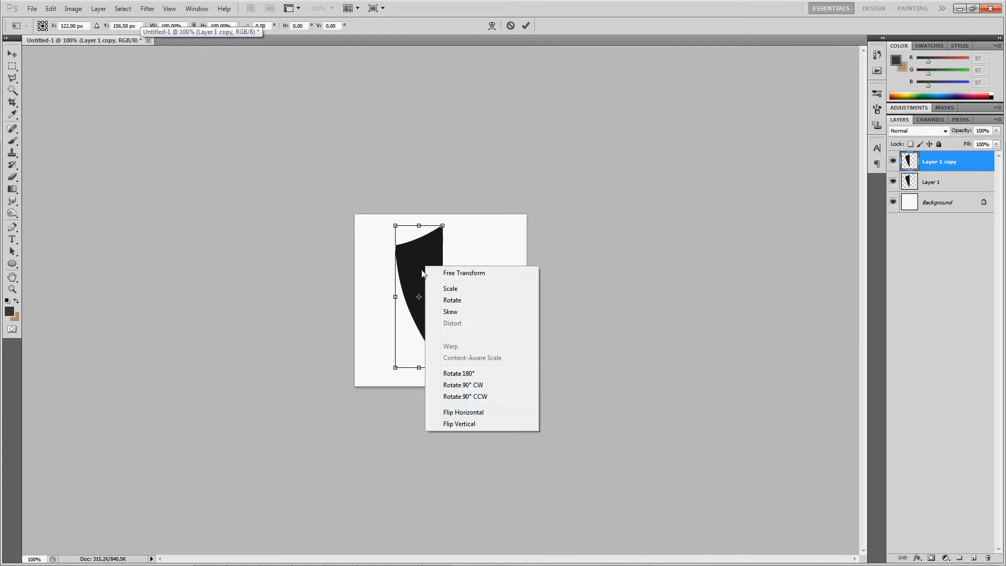
pyautogui.click(497, 413)
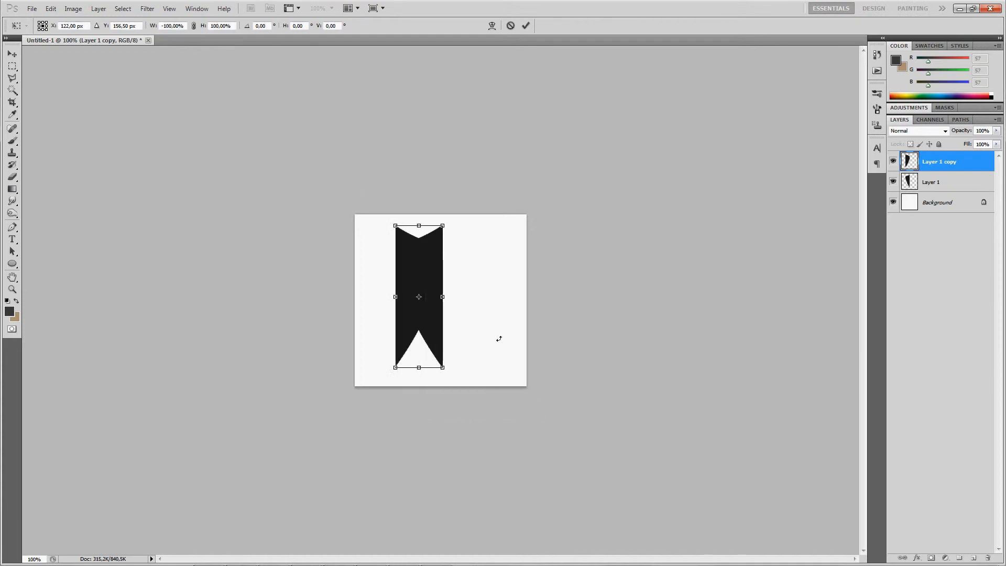
pyautogui.press('Return')
# Move the flipped half 90 px to the right so both halves form a full shield, and merge it down into Layer 1
pyautogui.click(12, 54)
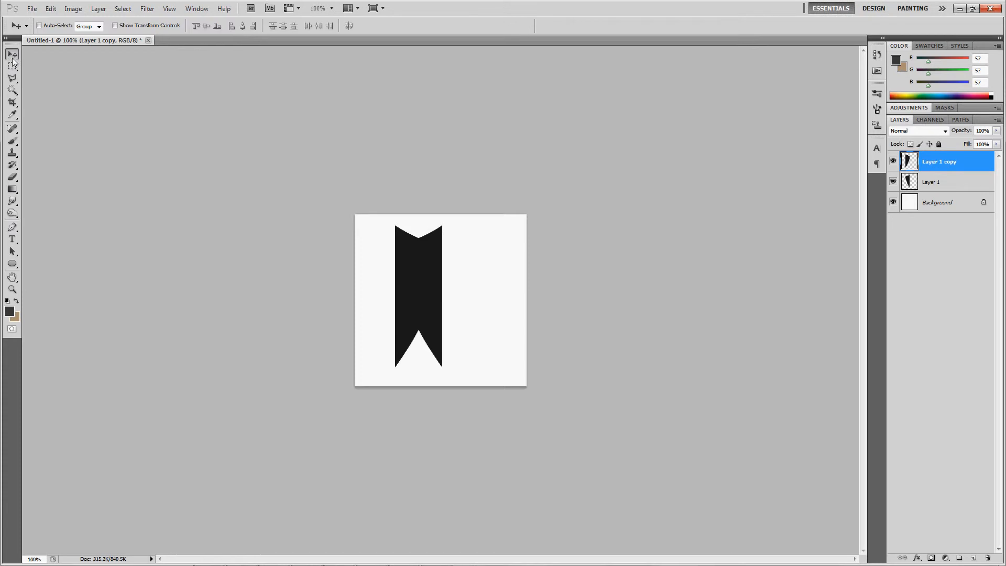
pyautogui.hotkey('shift', 'Right')
pyautogui.hotkey('shift', 'Right')
pyautogui.hotkey('shift', 'Right')
pyautogui.hotkey('shift', 'Right')
pyautogui.hotkey('shift', 'Right')
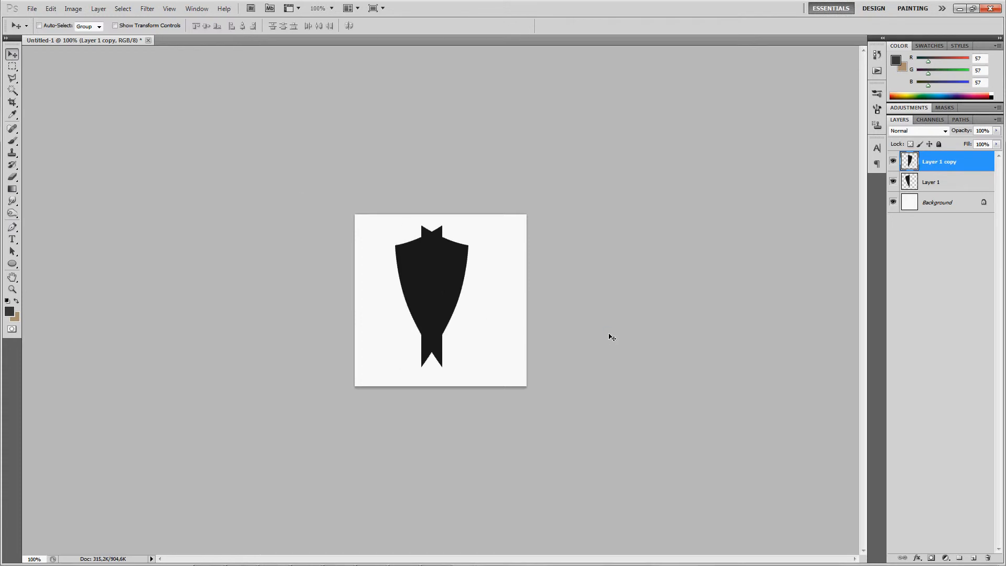
pyautogui.hotkey('shift', 'Right')
pyautogui.hotkey('shift', 'Right')
pyautogui.hotkey('shift', 'Right')
pyautogui.hotkey('shift', 'Right')
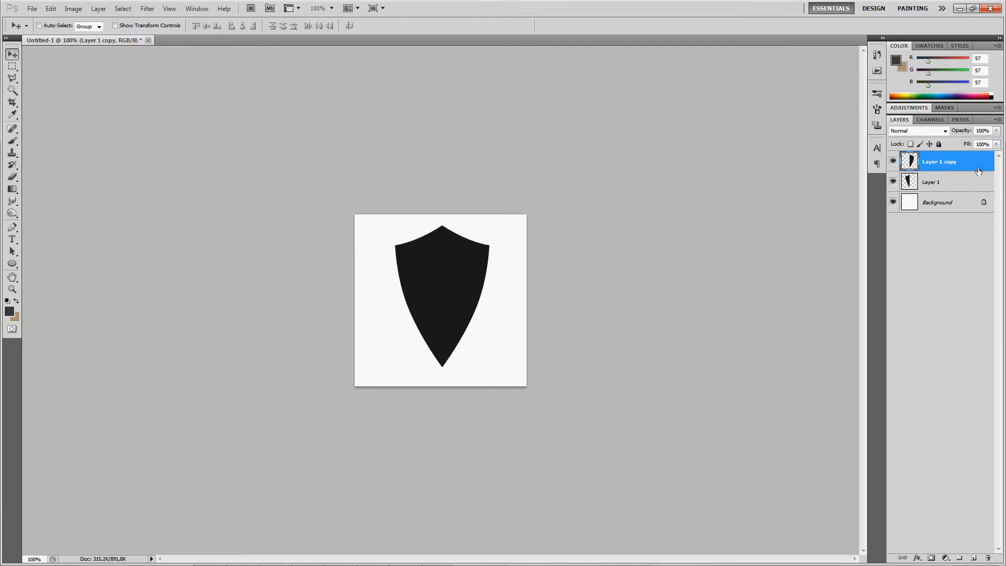
pyautogui.rightClick(956, 157)
pyautogui.click(935, 382)
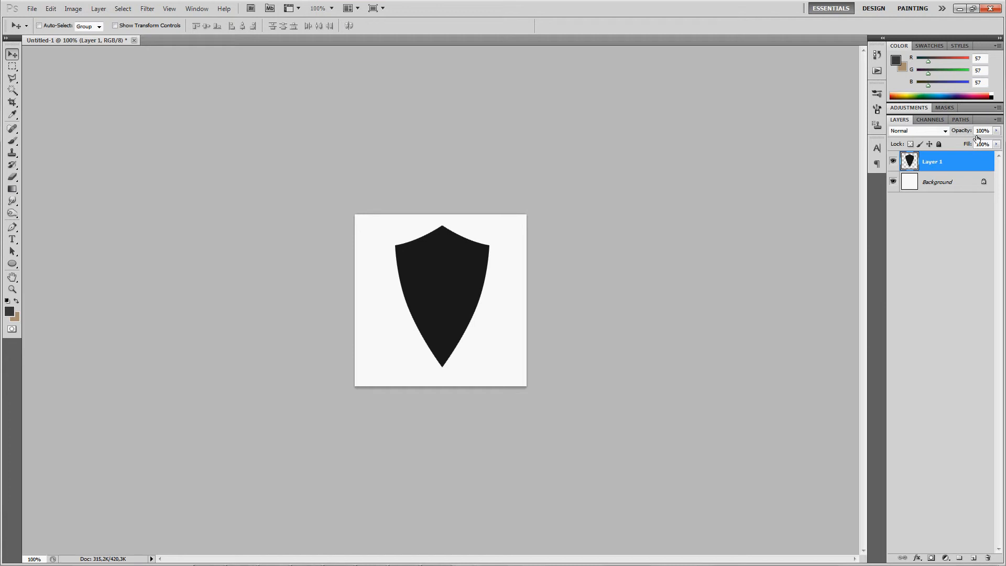
# Add a Gradient Overlay to the shield layer and set the gradient's starting colour stop to a dark blue
pyautogui.rightClick(960, 166)
pyautogui.click(945, 185)
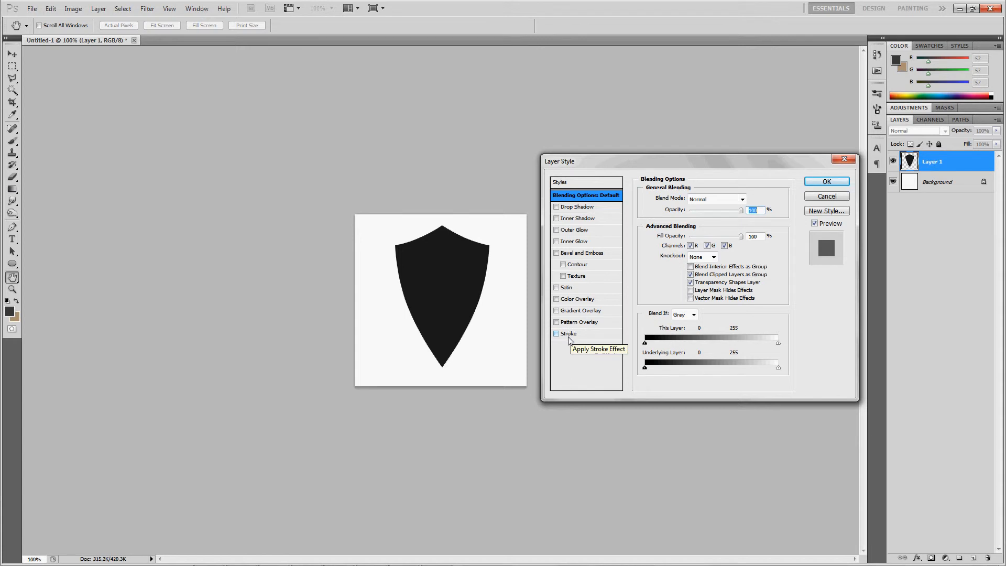
pyautogui.click(581, 314)
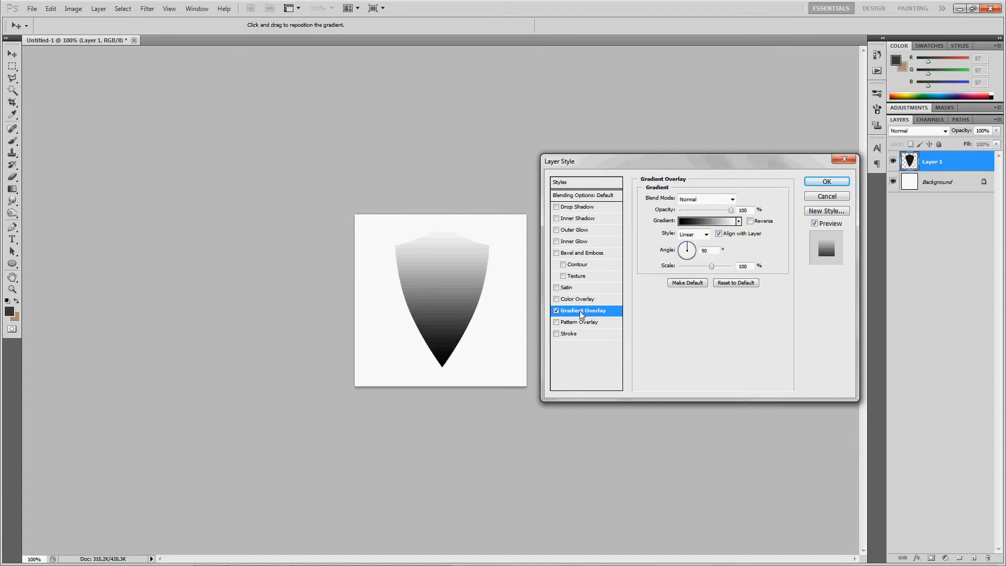
pyautogui.click(708, 225)
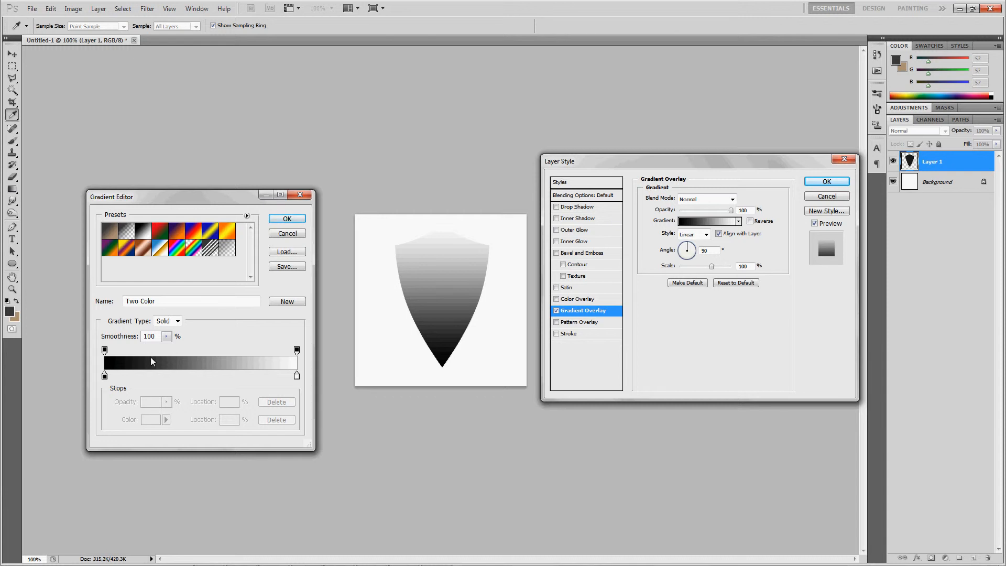
pyautogui.doubleClick(104, 376)
pyautogui.moveTo(753, 405); pyautogui.dragTo(752, 360)
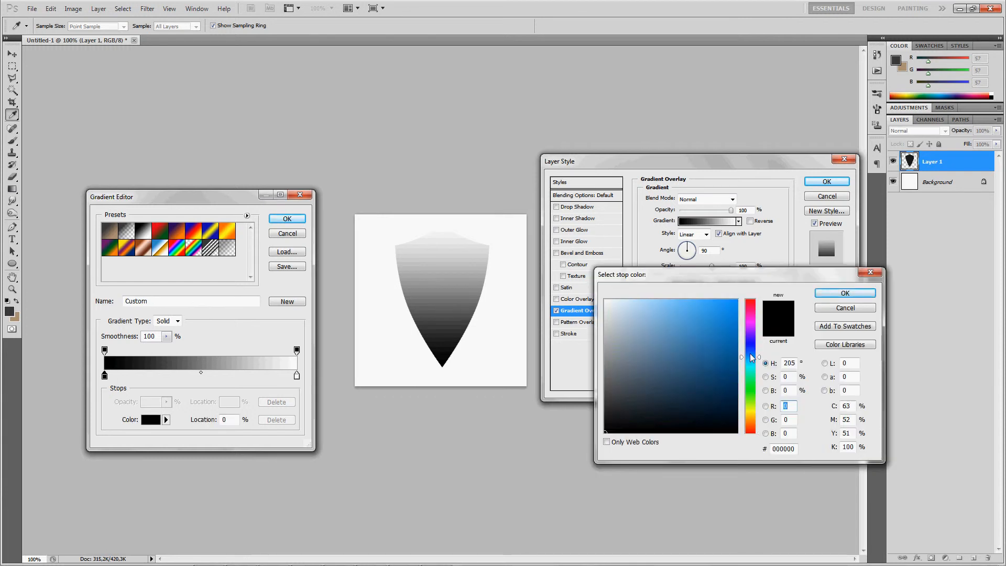
pyautogui.click(713, 354)
pyautogui.click(845, 293)
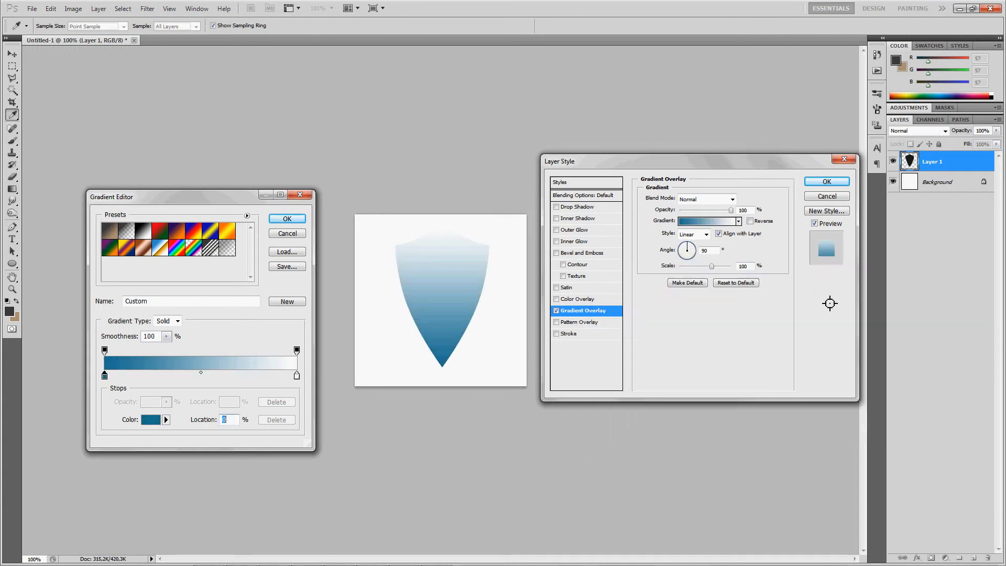
# Set the gradient's end colour stop to bright blue 008aff and apply the layer style to the shield
pyautogui.doubleClick(297, 376)
pyautogui.click(750, 356)
pyautogui.click(728, 300)
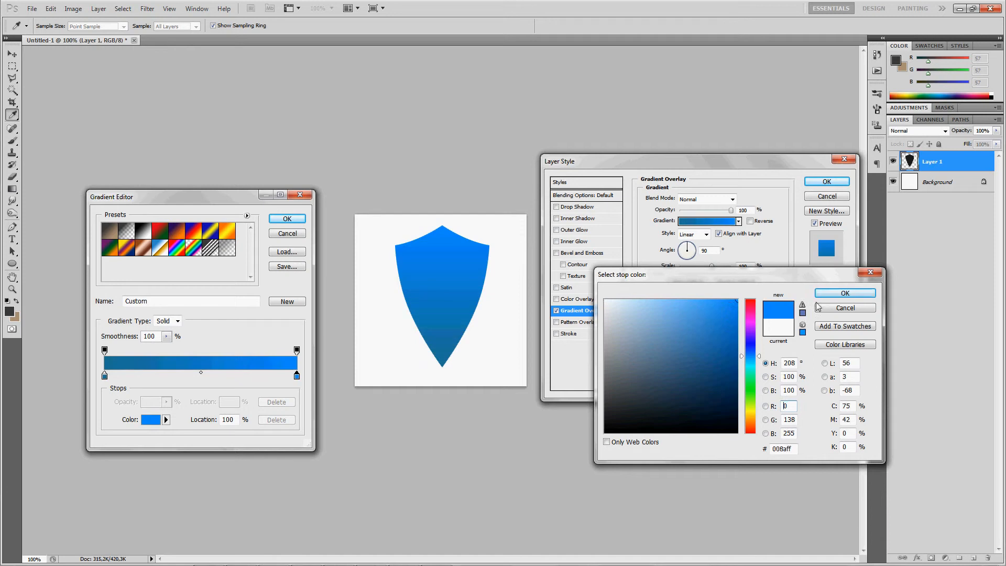
pyautogui.click(838, 294)
pyautogui.click(288, 219)
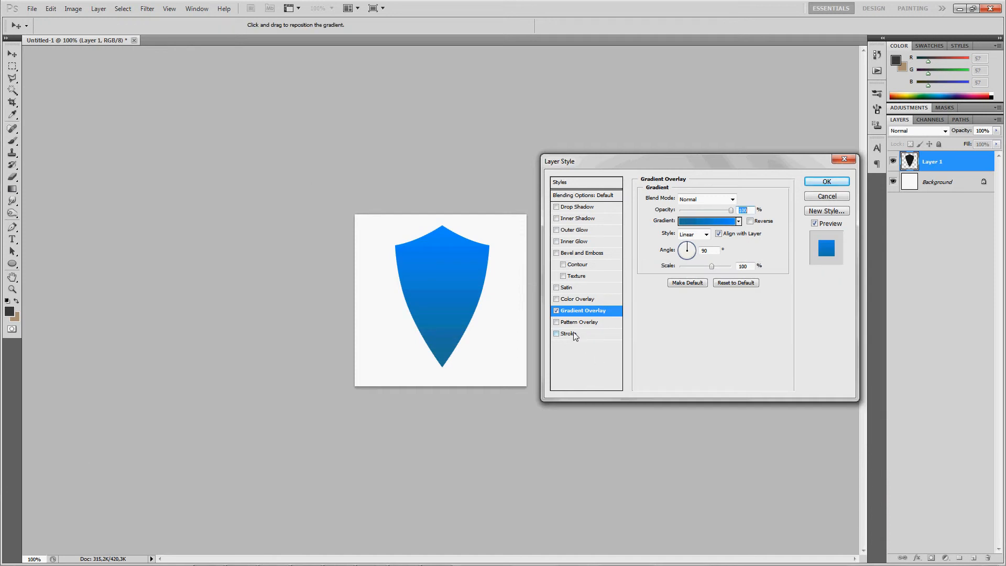
pyautogui.press('Return')
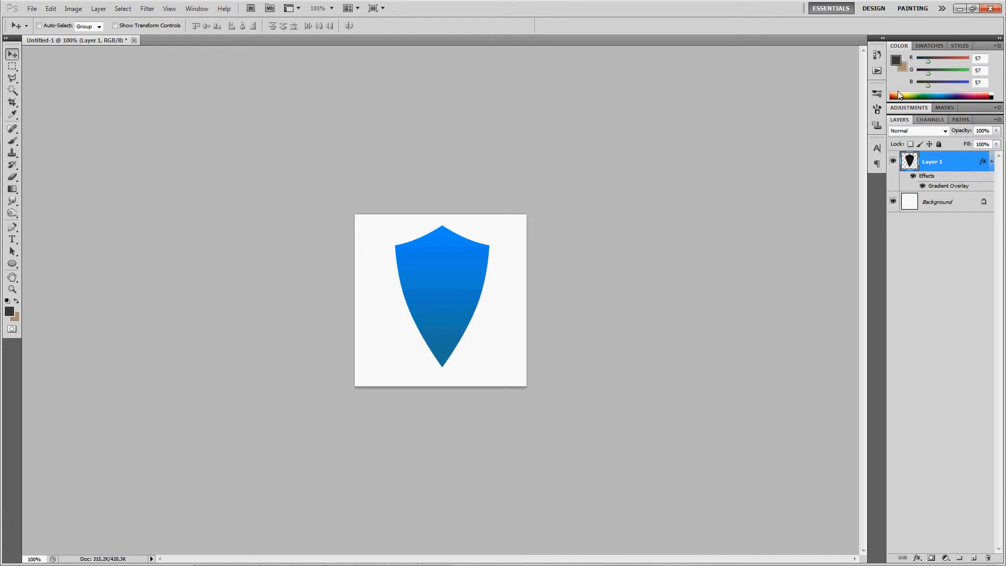
# Duplicate the blue gradient shield layer within the same document
pyautogui.rightClick(959, 166)
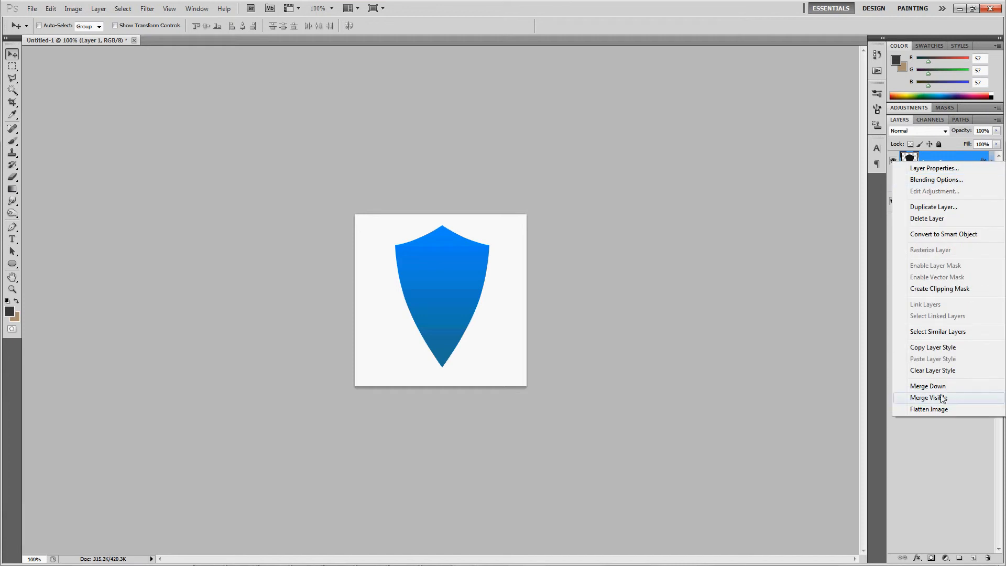
pyautogui.click(937, 207)
pyautogui.click(531, 167)
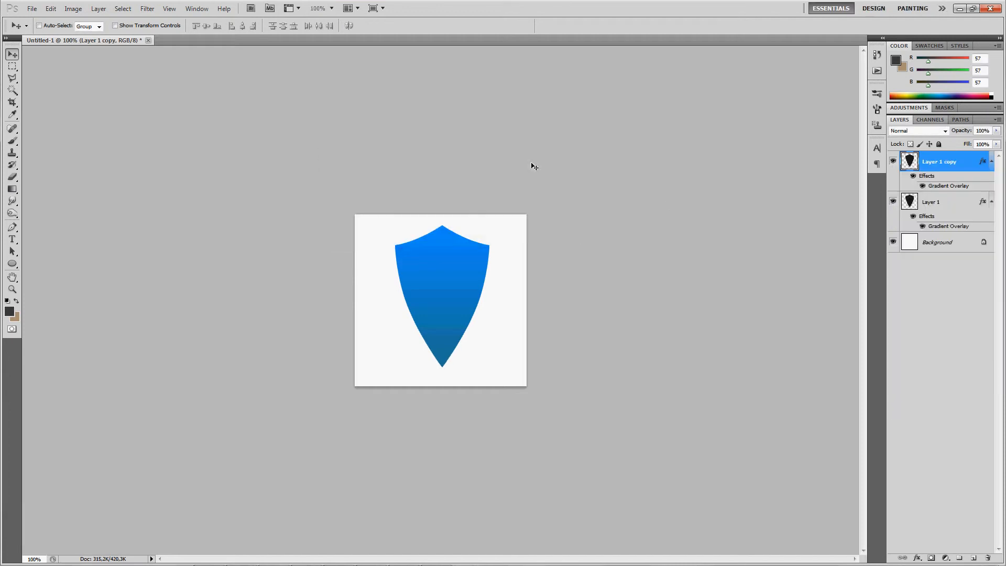
# Scale the duplicated shield to 80% width and 80% height about its centre
pyautogui.hotkey('ctrl', 't')
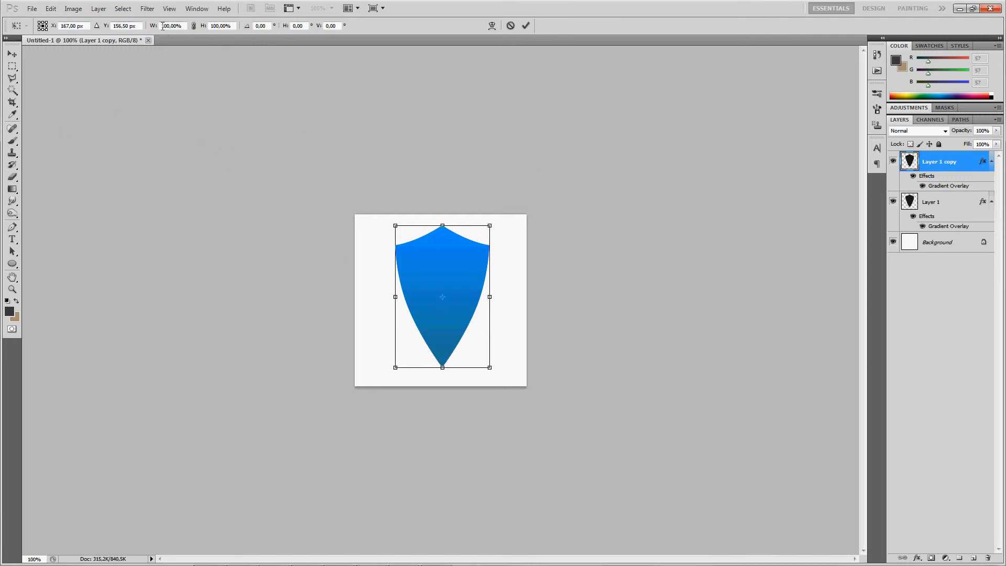
pyautogui.moveTo(137, 26)
pyautogui.mouseDown()
pyautogui.moveTo(80, 35)
pyautogui.moveTo(209, 27)
pyautogui.moveTo(135, 31)
pyautogui.mouseUp()
pyautogui.click(220, 26)
pyautogui.click(235, 27)
pyautogui.hotkey('shift', 'Down')
pyautogui.hotkey('shift', 'Down')
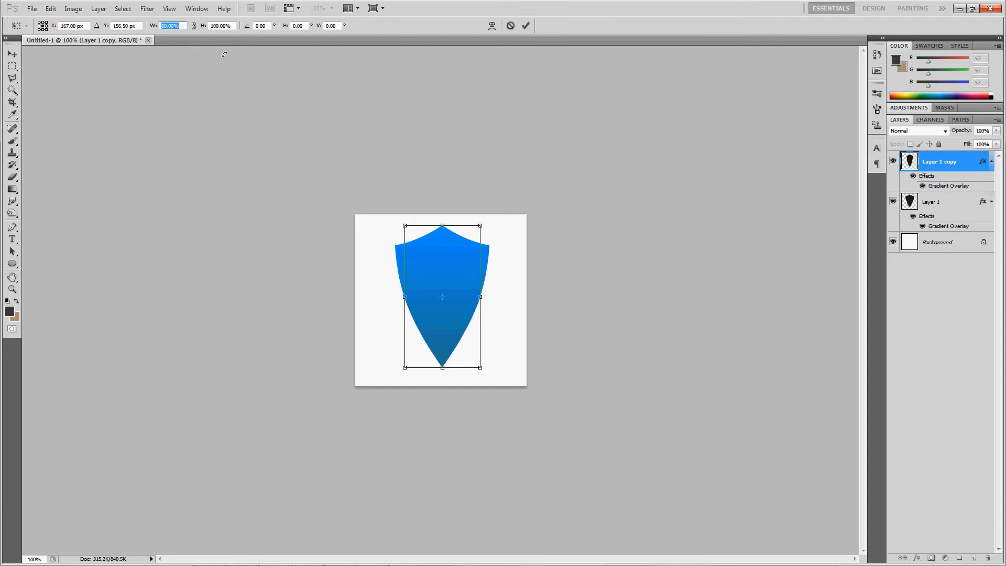
pyautogui.click(239, 26)
pyautogui.hotkey('shift', 'Down')
pyautogui.hotkey('shift', 'Down')
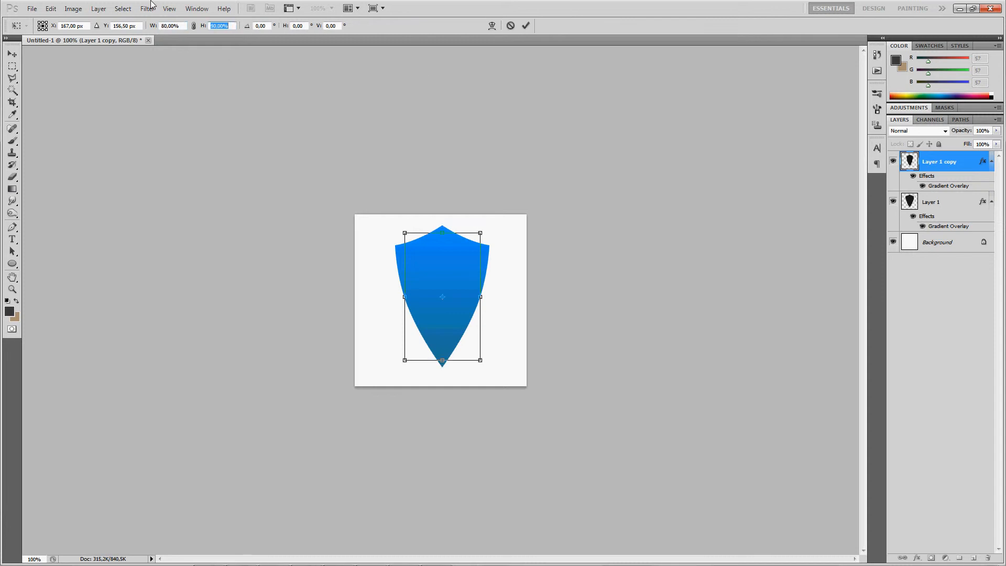
pyautogui.press('Return')
pyautogui.press('Return')
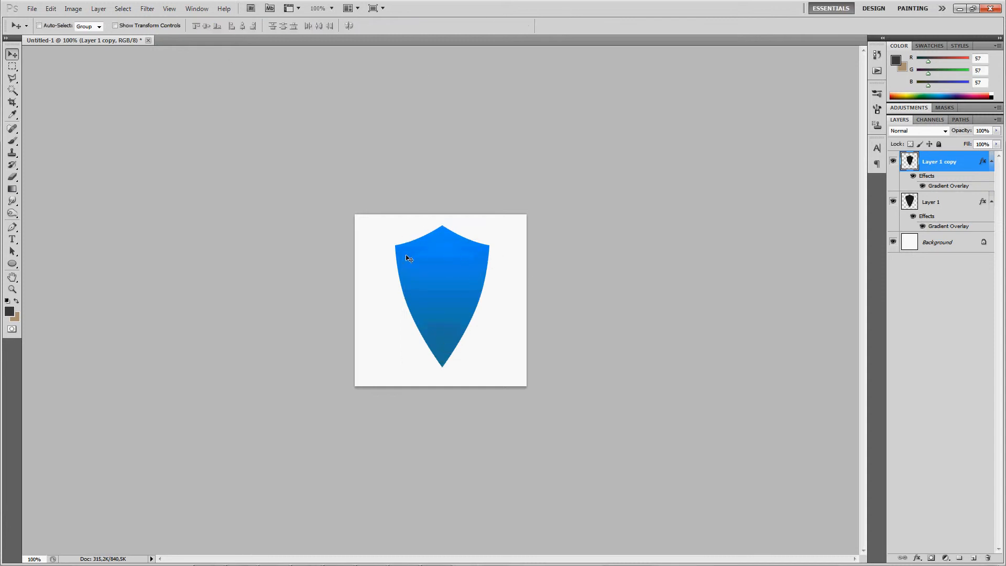
# Reverse the Gradient Overlay on the smaller shield copy and apply the layer style
pyautogui.rightClick(966, 169)
pyautogui.click(948, 180)
pyautogui.click(589, 311)
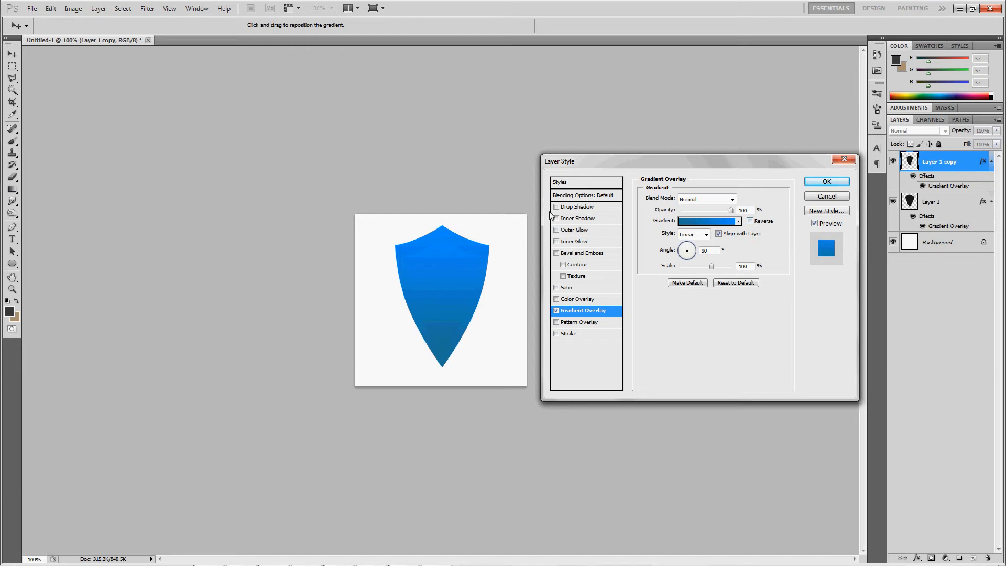
pyautogui.click(751, 222)
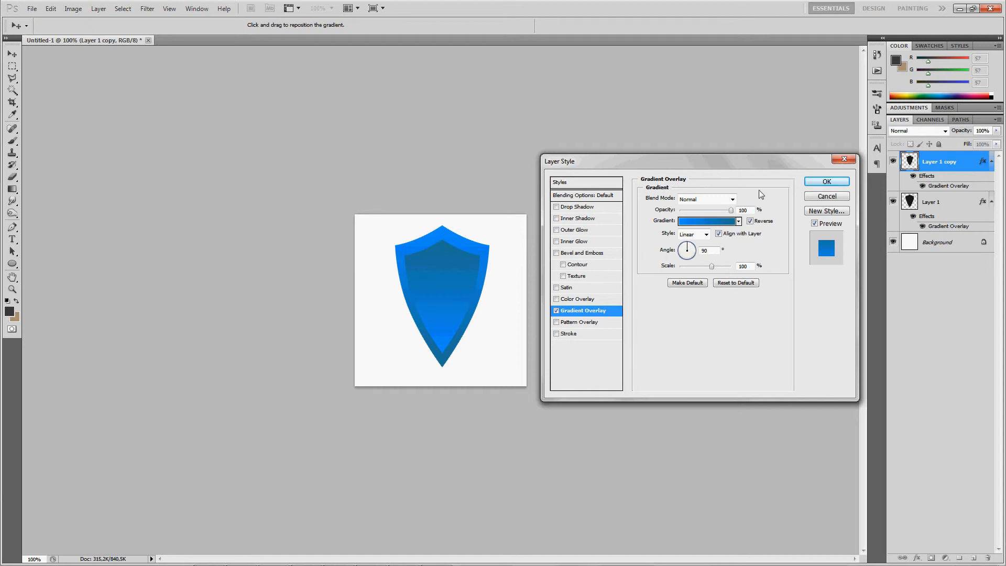
pyautogui.click(827, 181)
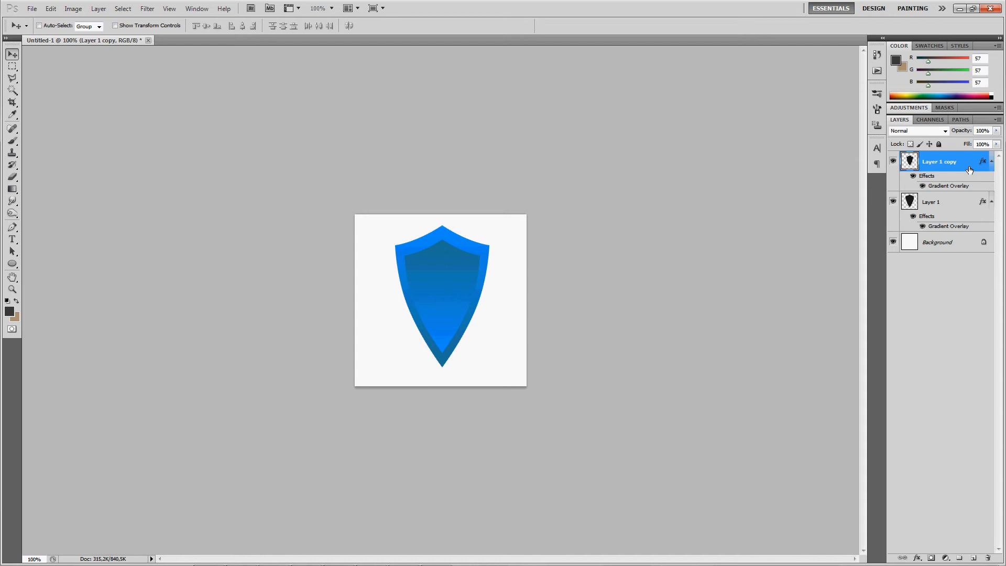
# Add an Inner Shadow to the smaller shield with Normal blend mode, 100% opacity and a 90° angle
pyautogui.doubleClick(970, 169)
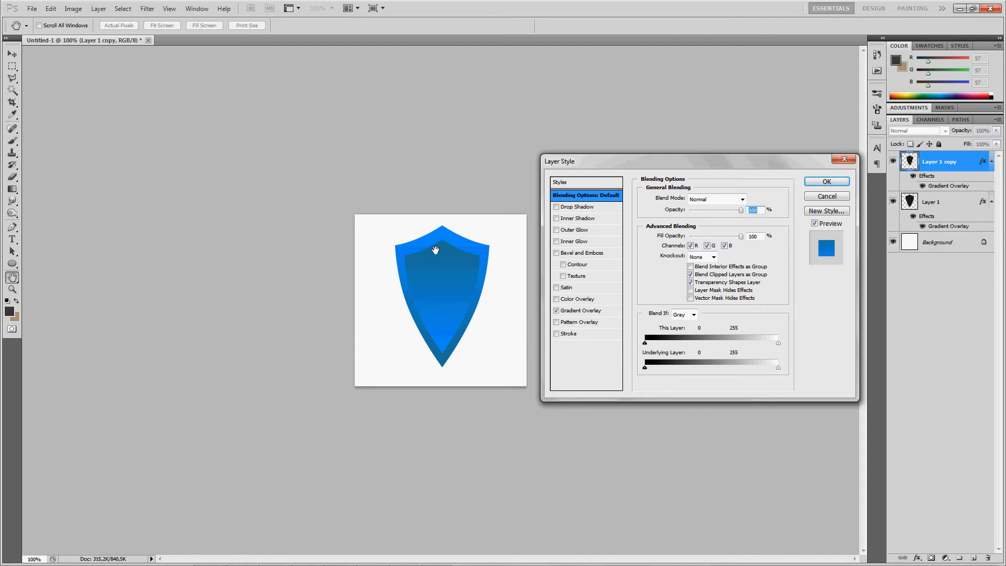
pyautogui.click(574, 219)
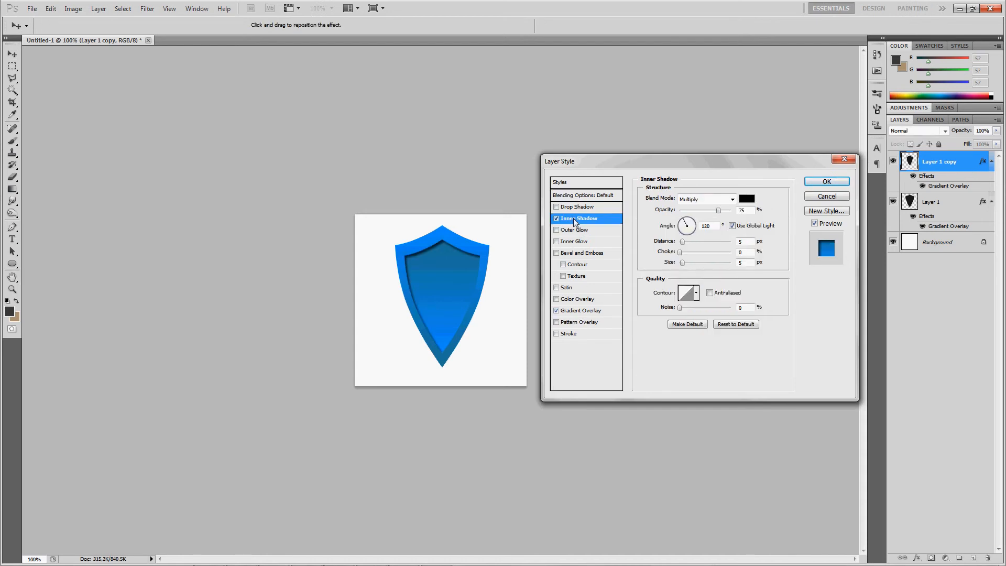
pyautogui.click(707, 226)
pyautogui.write('90')
pyautogui.click(708, 199)
pyautogui.click(691, 199)
pyautogui.moveTo(718, 210); pyautogui.dragTo(730, 212)
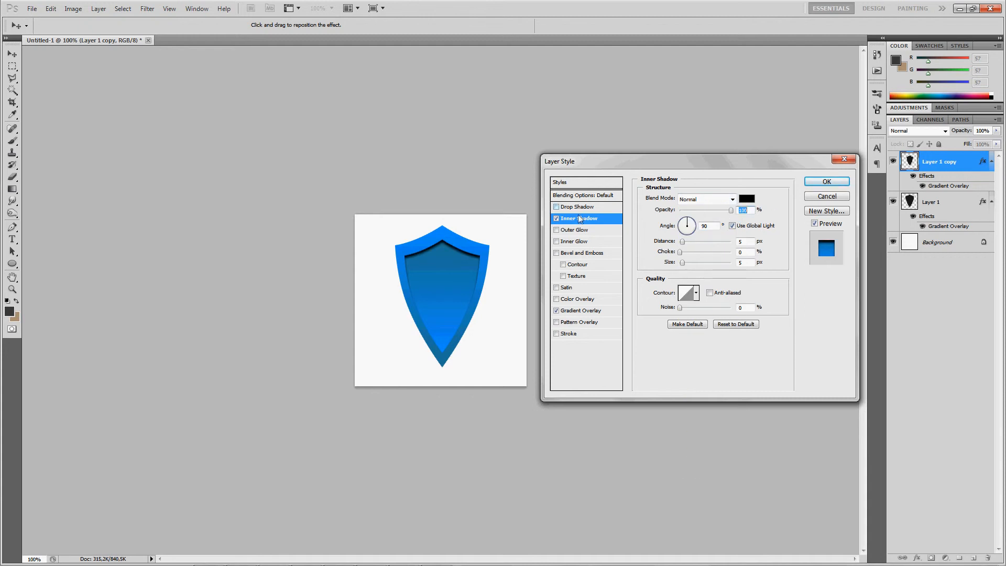
# Set the Inner Shadow's distance to 0 px and its size to 12 px
pyautogui.doubleClick(743, 242)
pyautogui.write('0')
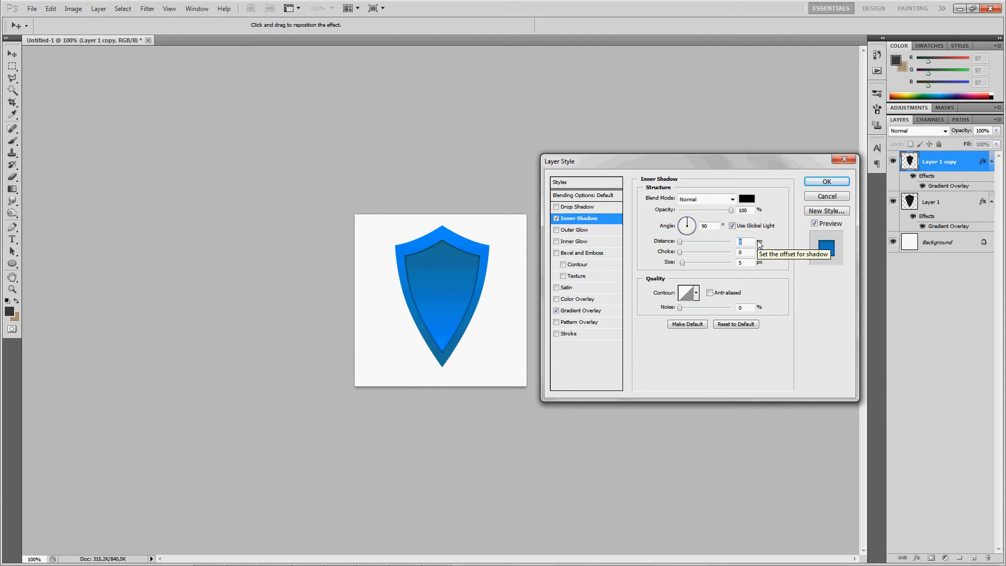
pyautogui.press('Tab')
pyautogui.press('Tab')
pyautogui.write('15')
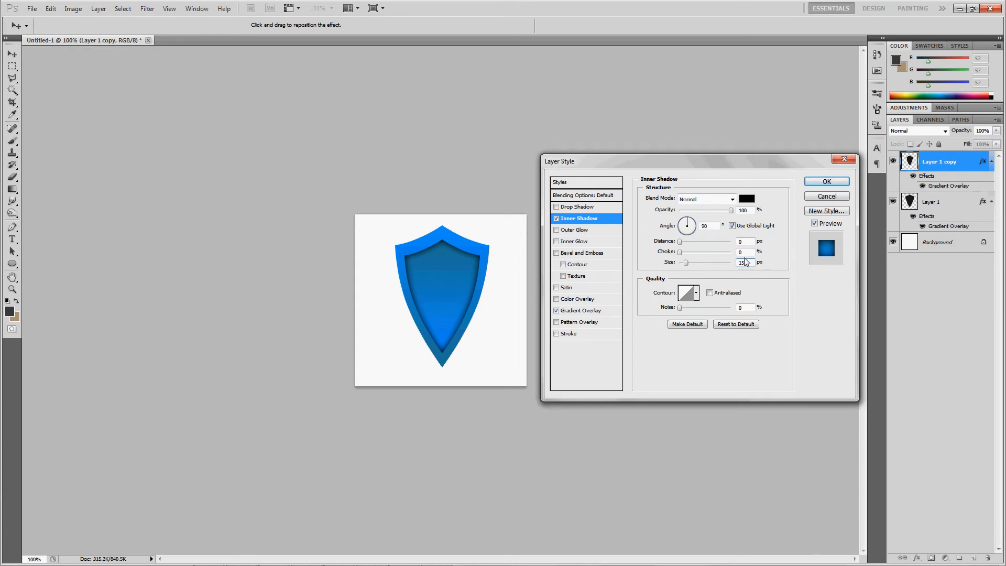
pyautogui.hotkey('shift', 'Down')
pyautogui.scroll(7, 746, 262)
# Try several blend modes for the Inner Shadow and settle on Overlay
pyautogui.click(708, 199)
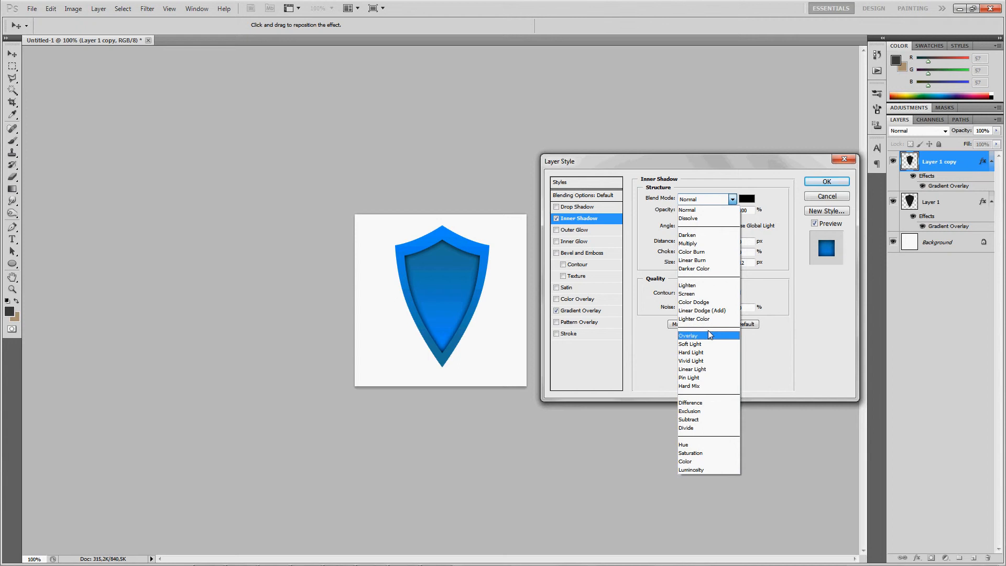
pyautogui.click(690, 200)
pyautogui.click(688, 199)
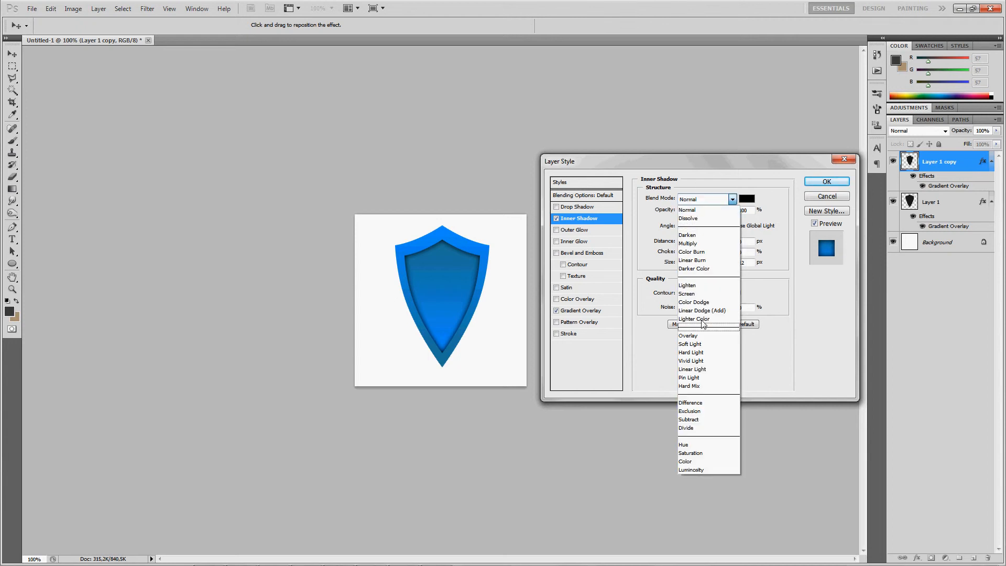
pyautogui.click(694, 235)
pyautogui.press('Down')
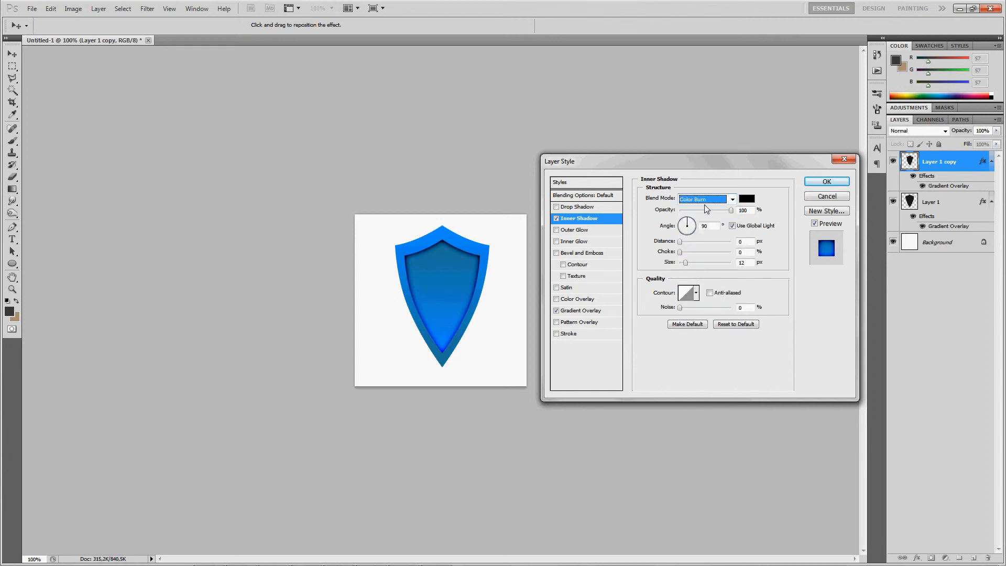
pyautogui.press('Down')
pyautogui.press('Down')
pyautogui.press('Down')
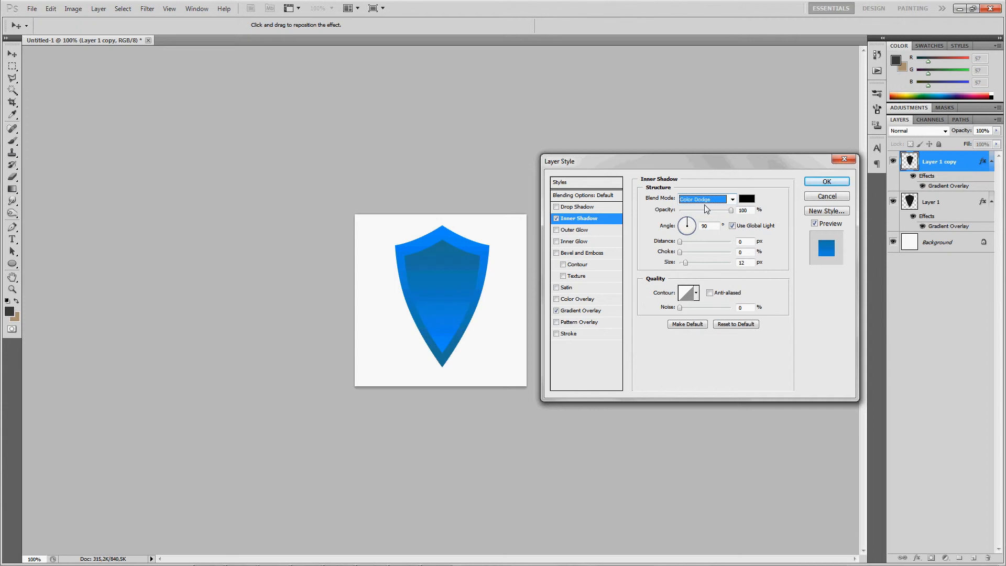
pyautogui.press('Down')
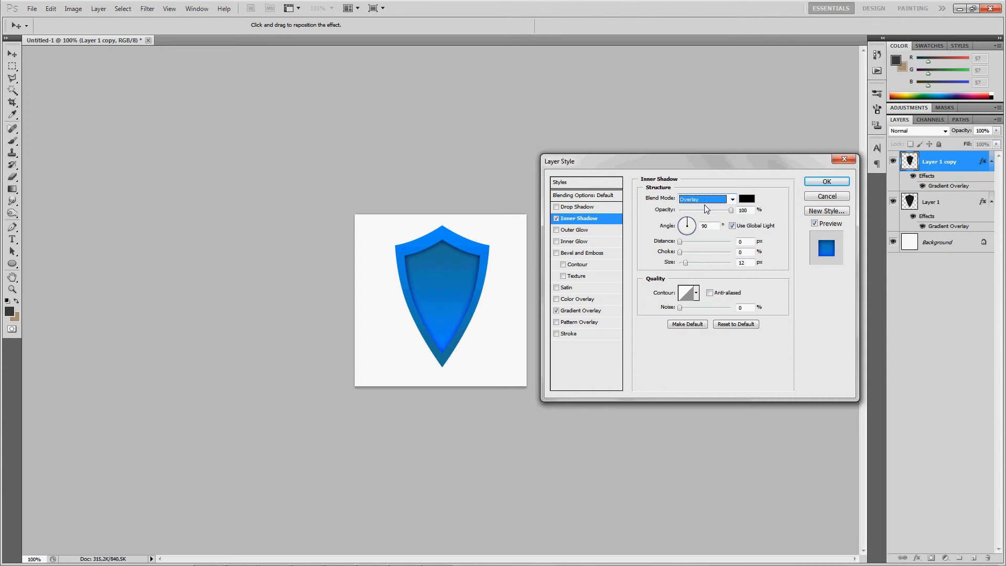
# Increase the Inner Shadow's size slightly and lower its opacity
pyautogui.click(744, 263)
pyautogui.hotkey('shift', 'Up')
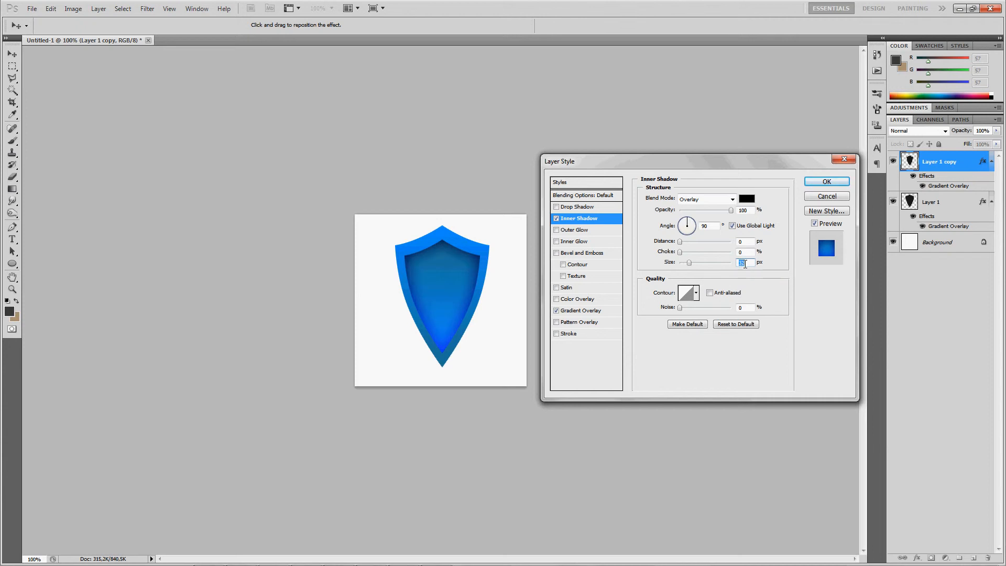
pyautogui.hotkey('shift', 'Down')
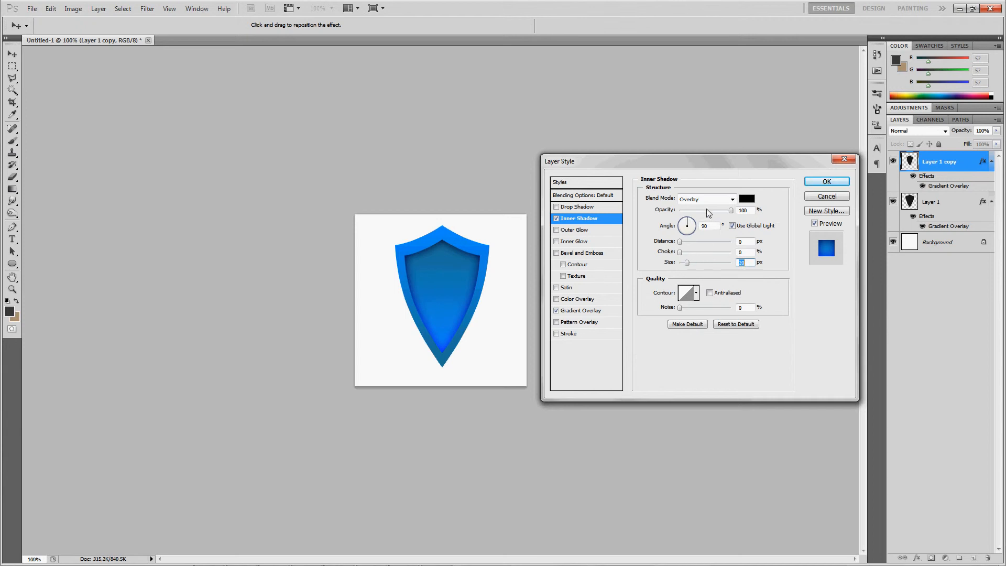
pyautogui.moveTo(731, 210); pyautogui.dragTo(708, 211)
# Add a 2 px outside Stroke in near-black to the smaller shield
pyautogui.click(569, 334)
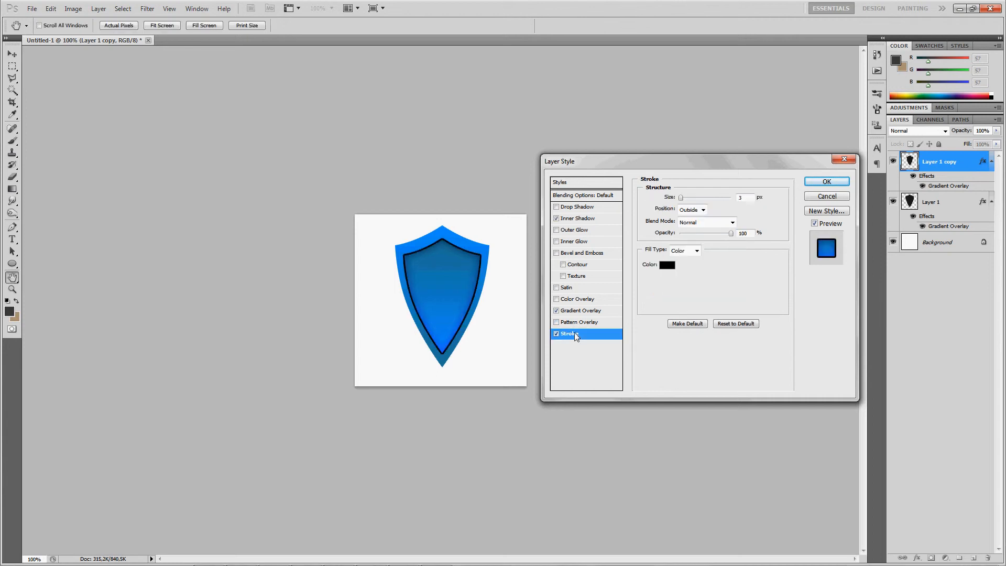
pyautogui.click(667, 265)
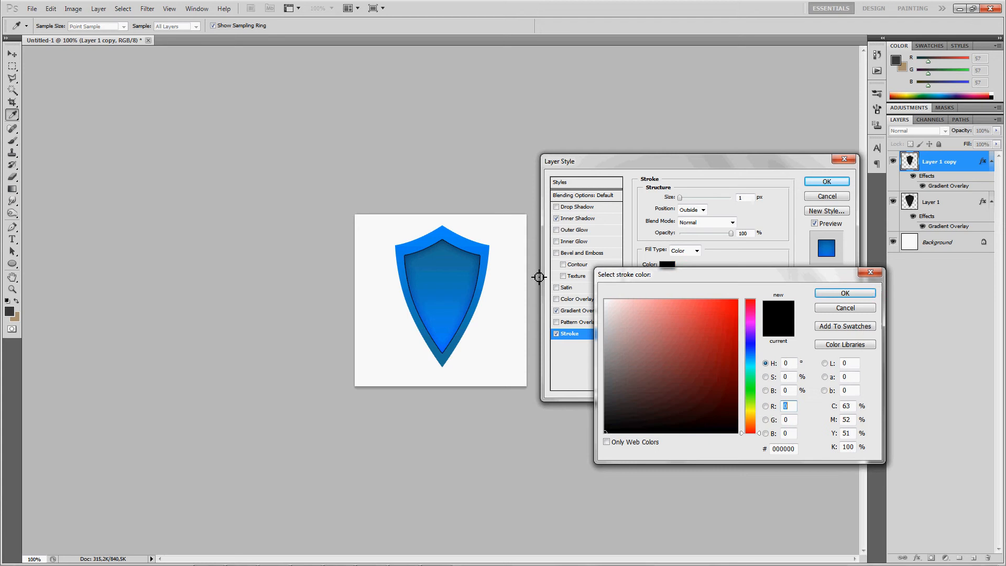
pyautogui.click(489, 278)
pyautogui.click(445, 358)
pyautogui.moveTo(717, 370); pyautogui.dragTo(676, 431)
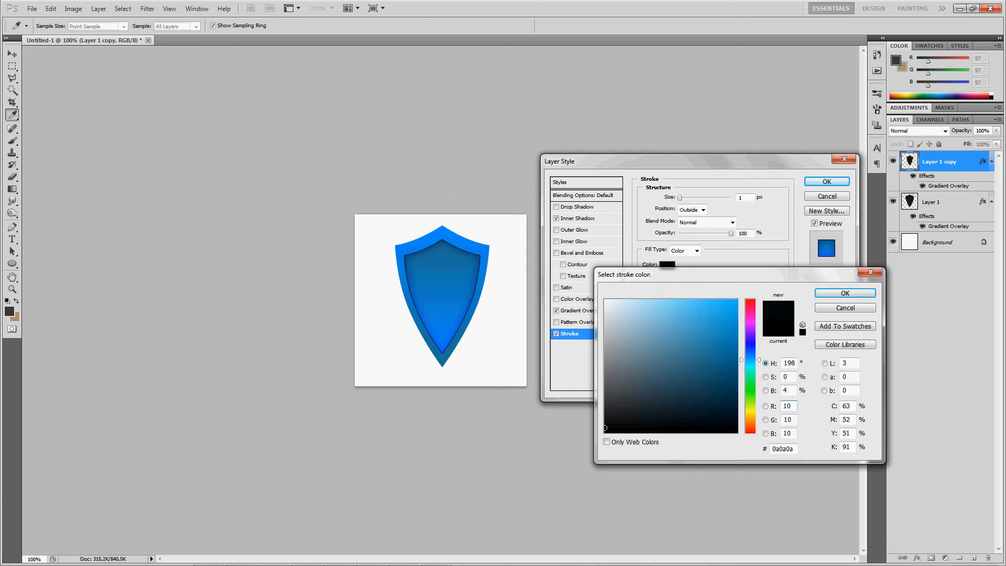
pyautogui.press('Return')
pyautogui.press('Up')
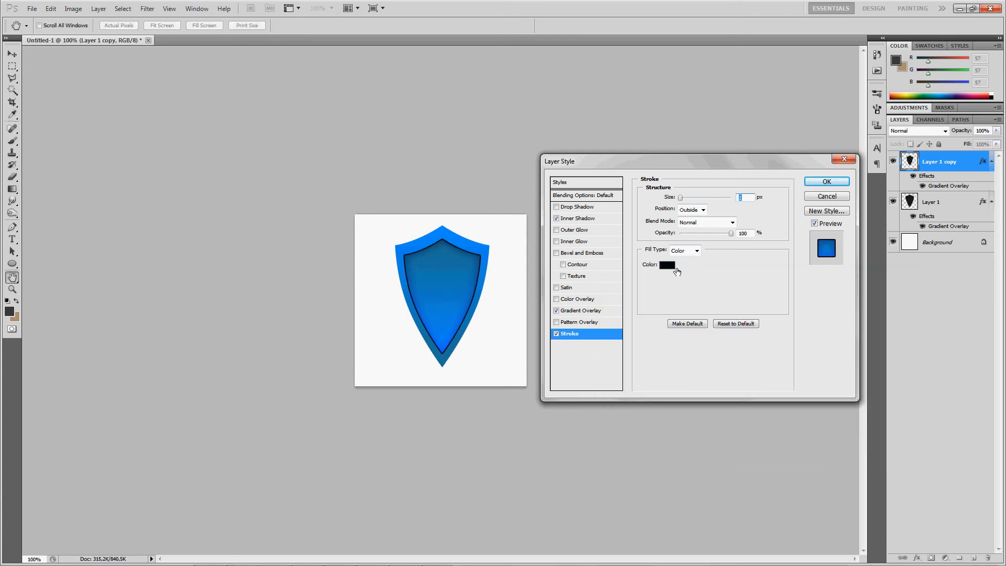
# Try a dark blue stroke colour sampled from the shield's lower tip
pyautogui.click(666, 265)
pyautogui.click(443, 358)
pyautogui.click(717, 392)
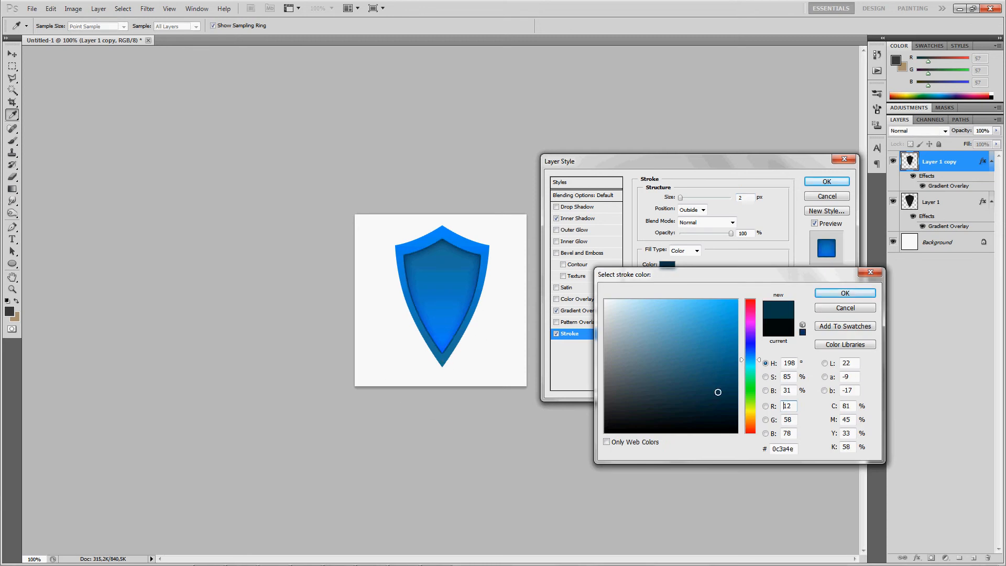
pyautogui.moveTo(718, 391); pyautogui.dragTo(717, 376)
pyautogui.press('Return')
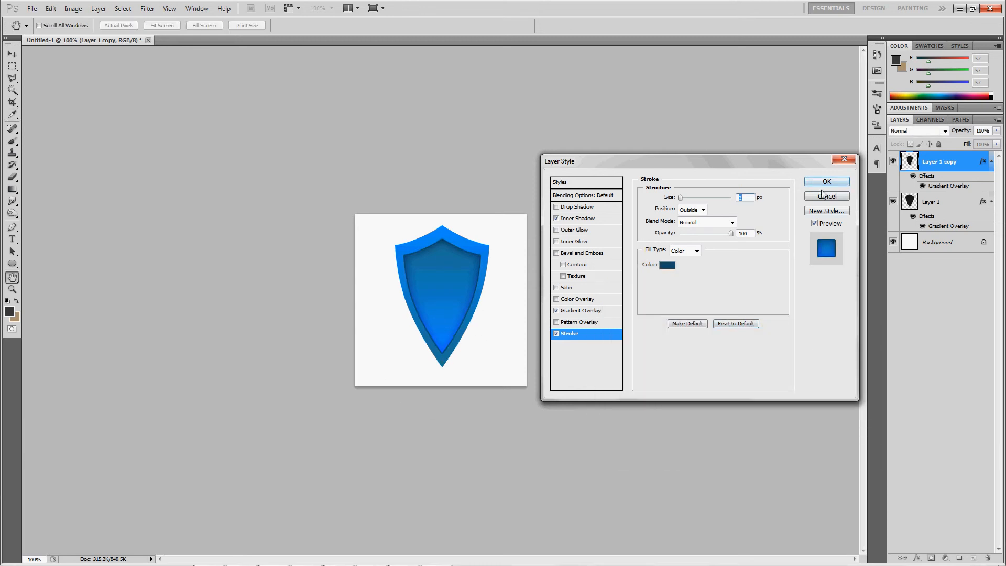
# Set the smaller shield's stroke colour to black and apply the layer style
pyautogui.click(668, 266)
pyautogui.moveTo(664, 367); pyautogui.dragTo(532, 438)
pyautogui.press('Return')
pyautogui.press('Return')
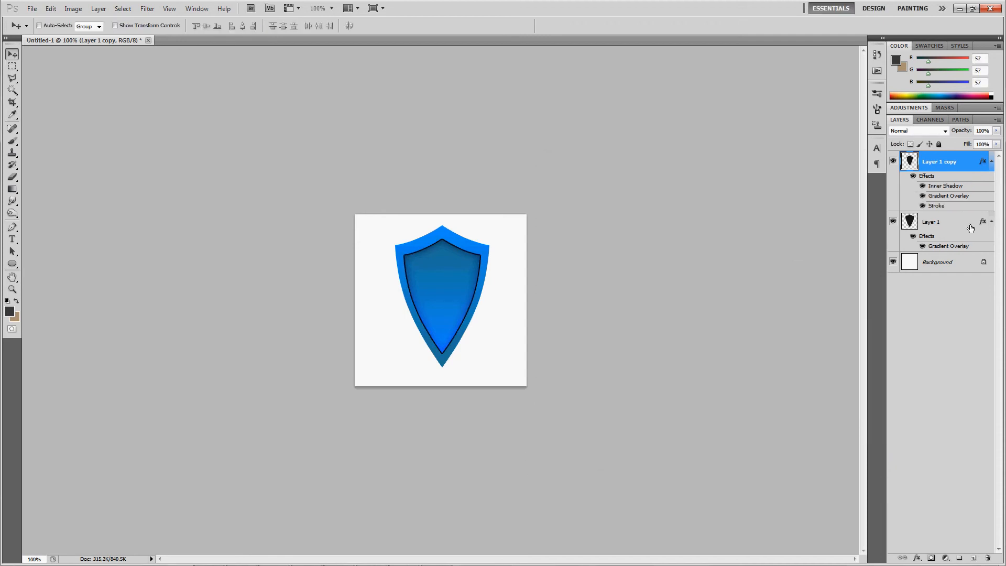
# Add a 4 px outside Stroke to the larger shield, leaving Drop Shadow off
pyautogui.rightClick(972, 220)
pyautogui.click(925, 240)
pyautogui.click(570, 334)
pyautogui.doubleClick(740, 197)
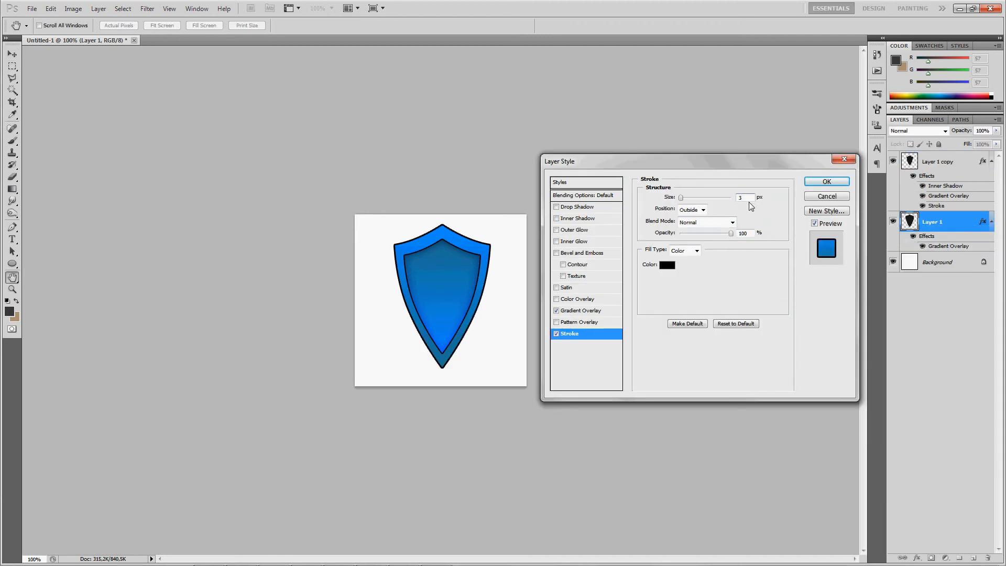
pyautogui.press('Up')
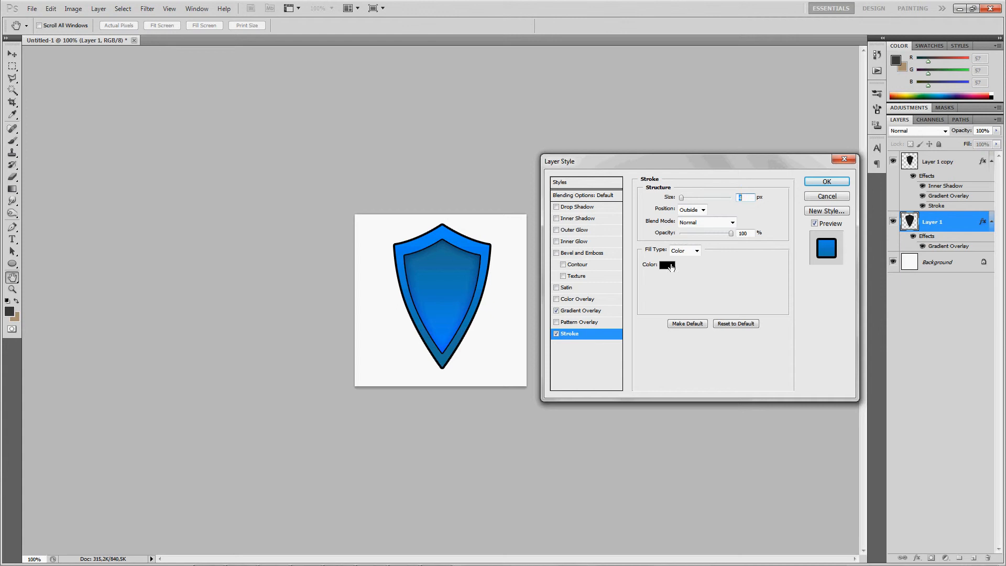
pyautogui.click(578, 207)
pyautogui.click(556, 207)
pyautogui.click(568, 333)
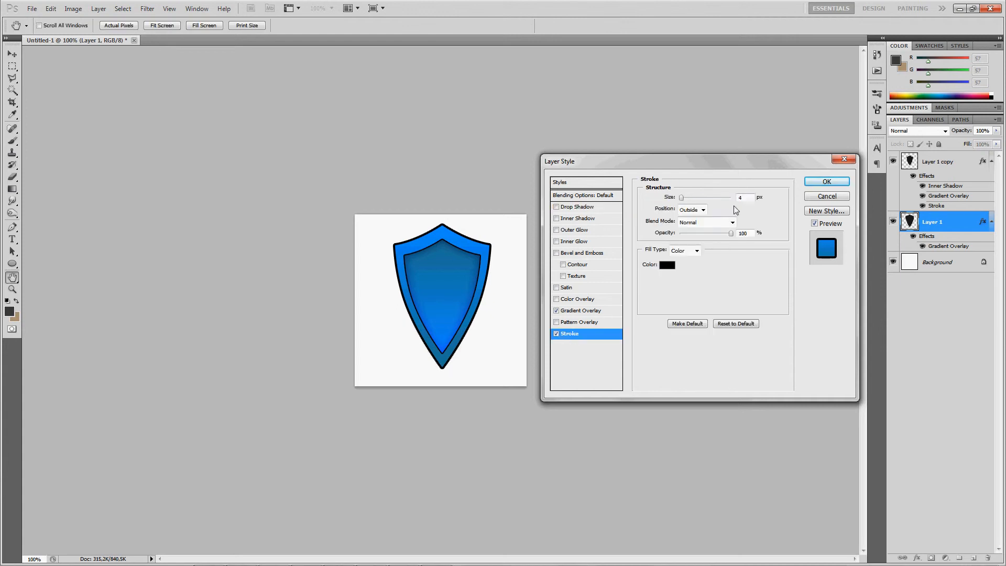
# Sample a blue for the larger shield's stroke, darken it to black, and apply the layer style
pyautogui.click(667, 264)
pyautogui.click(443, 356)
pyautogui.click(444, 362)
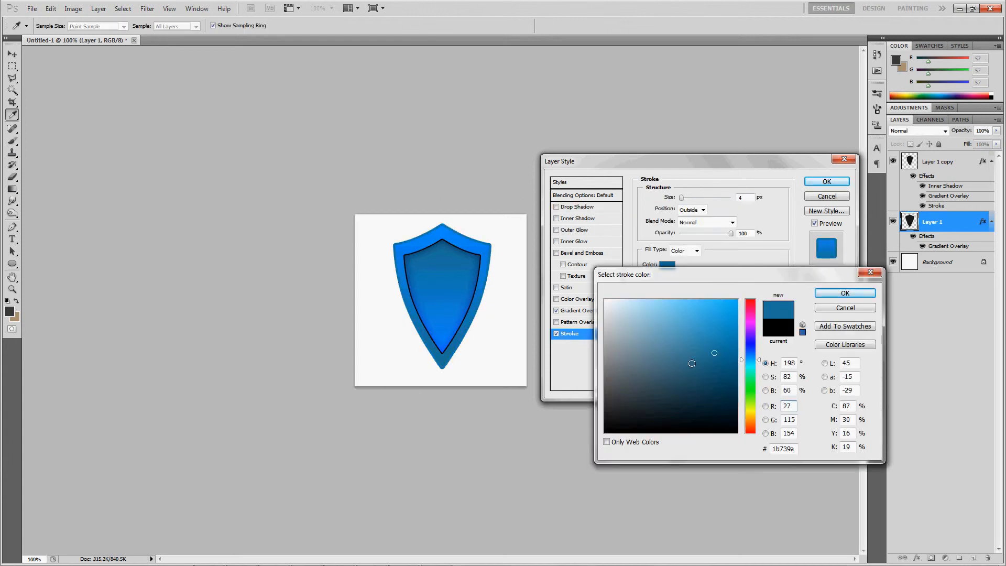
pyautogui.moveTo(691, 362)
pyautogui.mouseDown()
pyautogui.moveTo(725, 393)
pyautogui.moveTo(705, 439)
pyautogui.mouseUp()
pyautogui.press('Return')
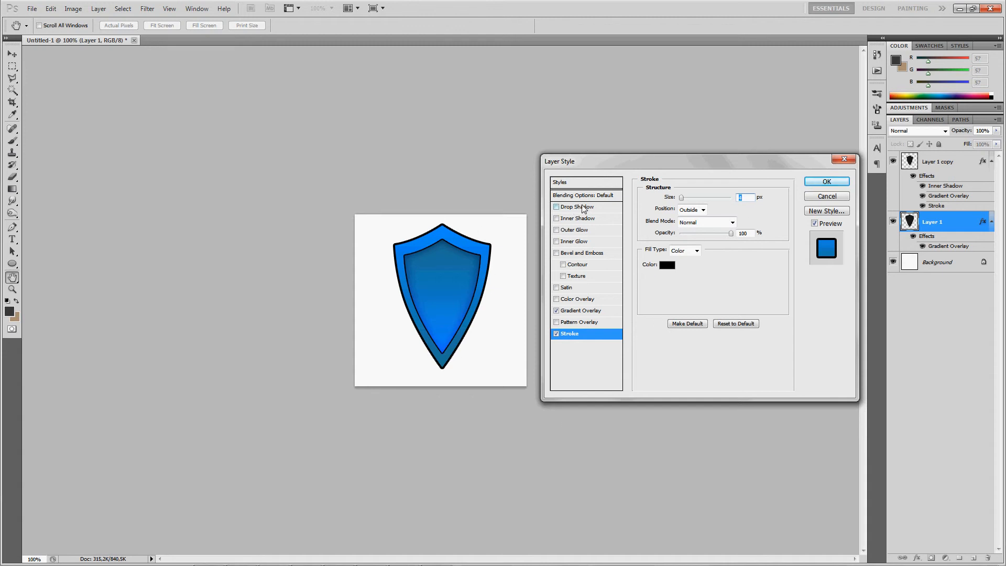
pyautogui.press('Return')
# Add a new empty layer above the smaller shield and ready the Pen tool in a 300% view
pyautogui.press('z')
pyautogui.click(460, 286)
pyautogui.click(461, 275)
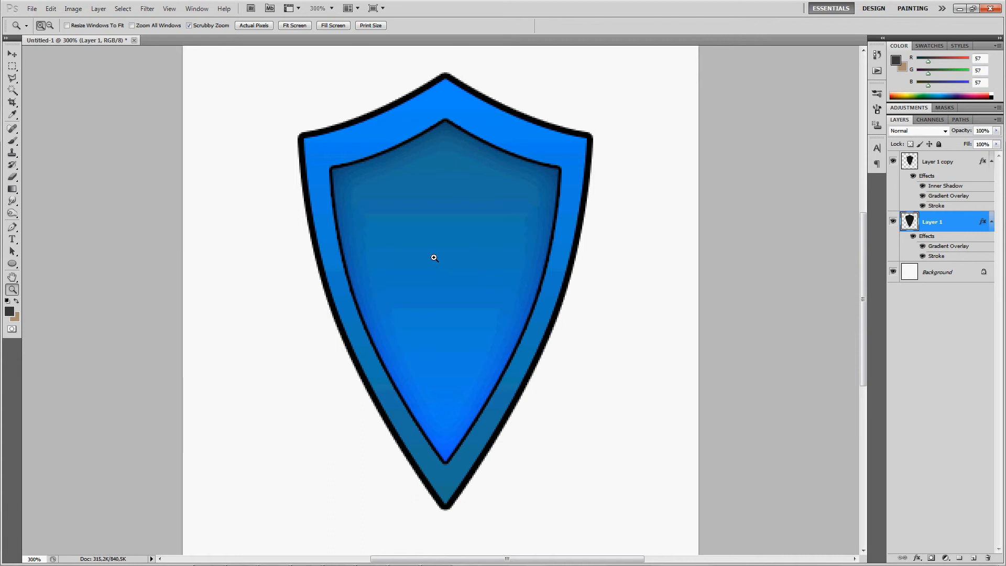
pyautogui.click(12, 227)
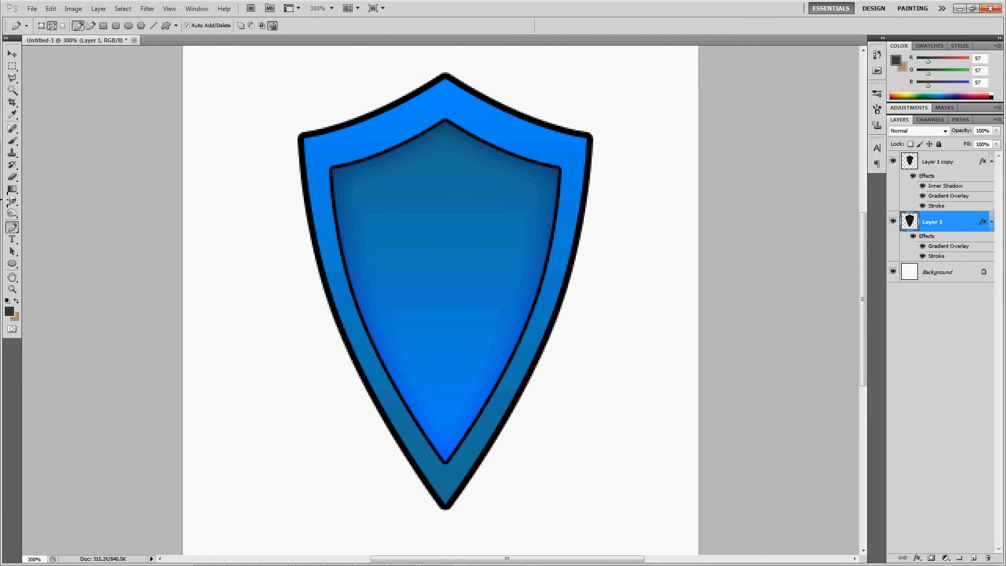
pyautogui.click(955, 168)
pyautogui.click(973, 558)
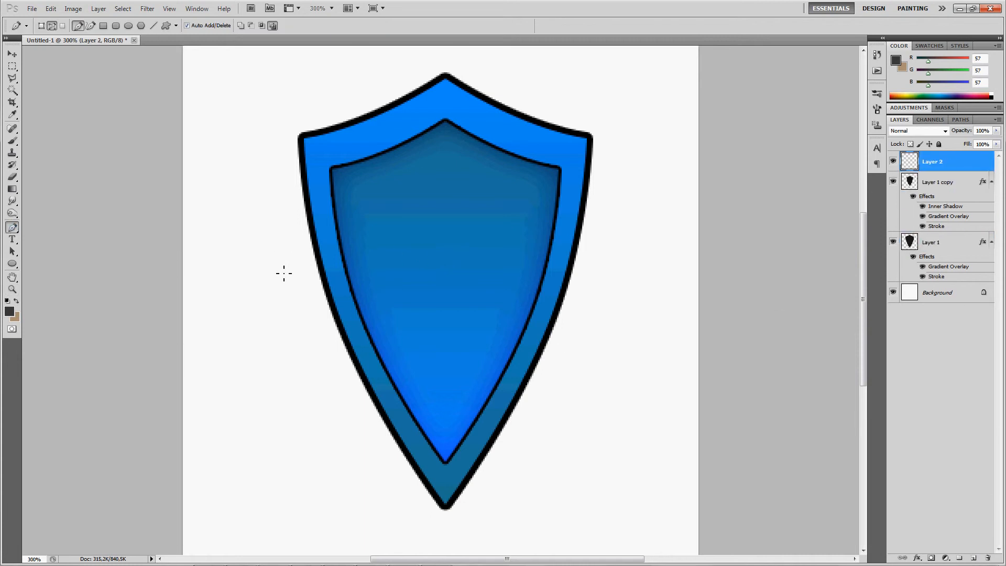
# Draw a horizontal path across the shield's upper half, extending past both sides, and bend its middle upward into an arc
pyautogui.click(622, 259)
pyautogui.hotkey('ctrl', 'z')
pyautogui.keyDown('shift'); pyautogui.click(621, 268); pyautogui.keyUp('shift')
pyautogui.click(439, 268)
pyautogui.moveTo(440, 269); pyautogui.dragTo(442, 247)
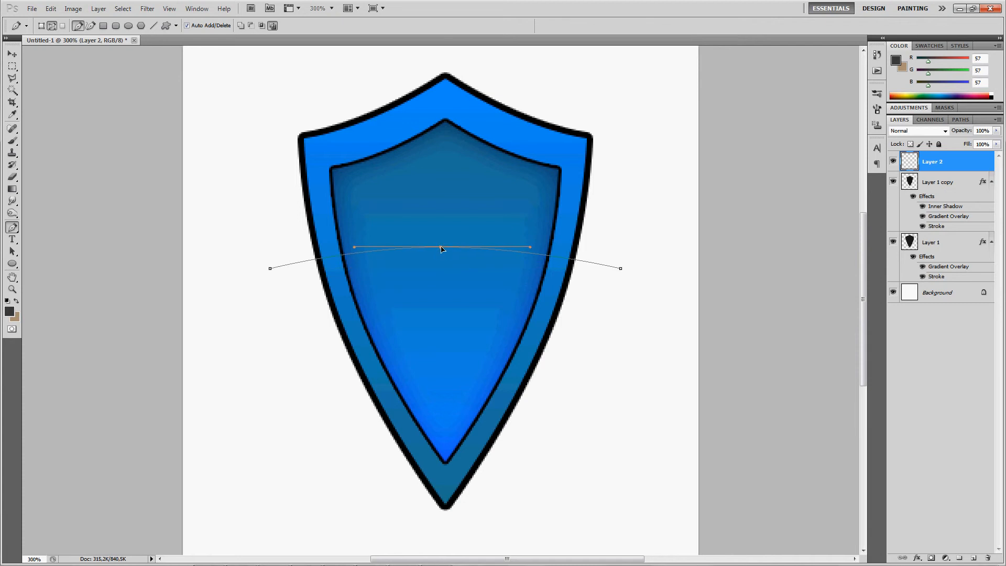
# Continue the path up the right side, add a matching arched upper edge, and close it into a curved banner outline
pyautogui.keyDown('ctrl'); pyautogui.click(621, 268); pyautogui.keyUp('ctrl')
pyautogui.moveTo(625, 244); pyautogui.dragTo(626, 242)
pyautogui.click(266, 217)
pyautogui.hotkey('ctrl', 'z')
pyautogui.keyDown('shift'); pyautogui.click(265, 217); pyautogui.keyUp('shift')
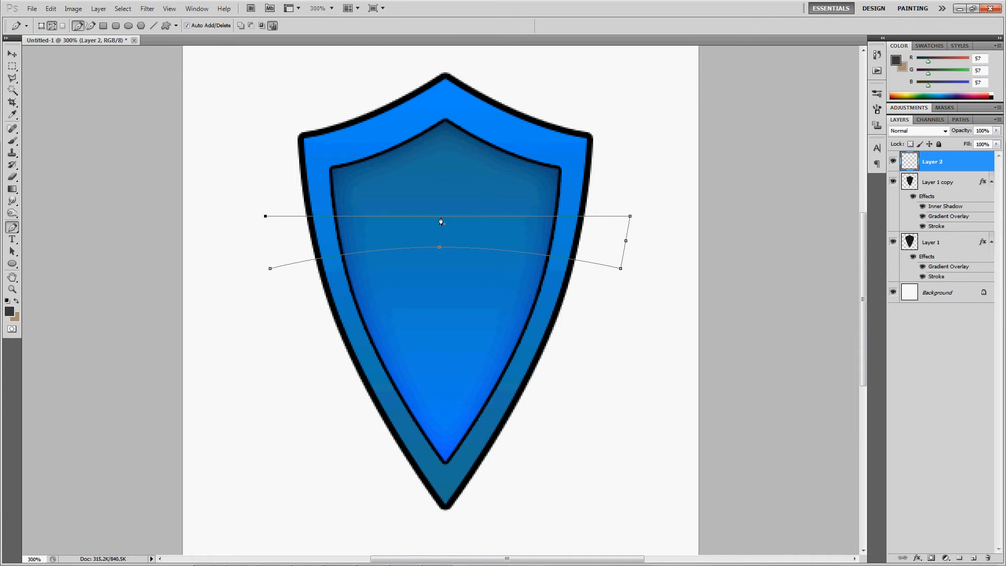
pyautogui.moveTo(440, 217); pyautogui.dragTo(439, 196)
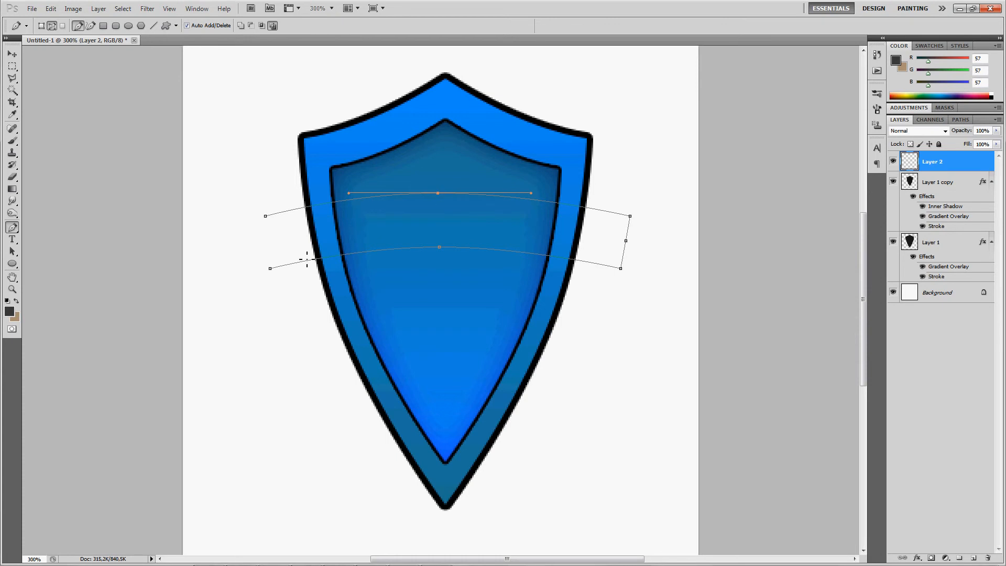
pyautogui.moveTo(271, 270); pyautogui.dragTo(276, 296)
# Fill the banner path on the new layer with a blue sampled from the shield's edge
pyautogui.scroll(-2, 454, 269)
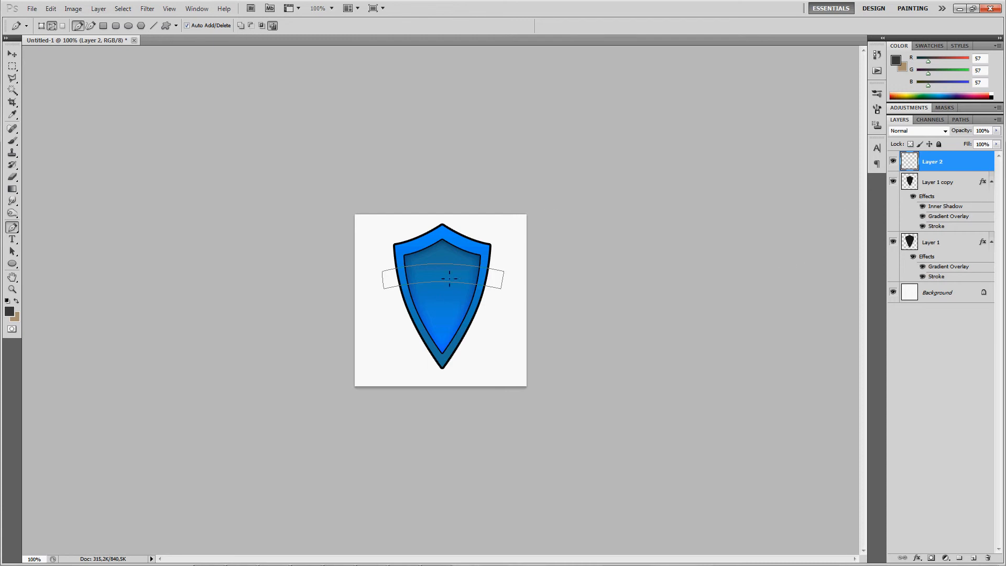
pyautogui.rightClick(444, 281)
pyautogui.click(466, 339)
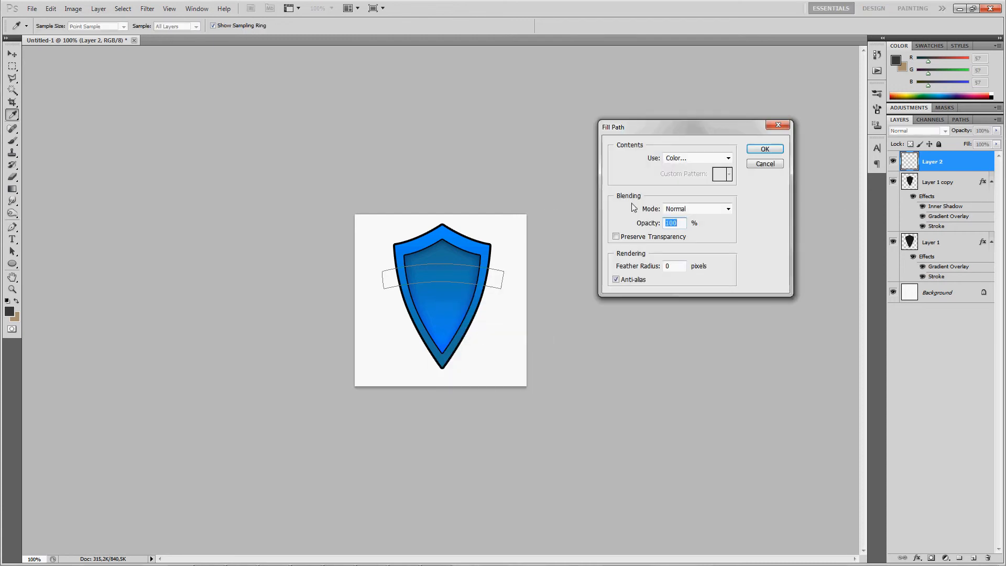
pyautogui.click(686, 158)
pyautogui.click(686, 166)
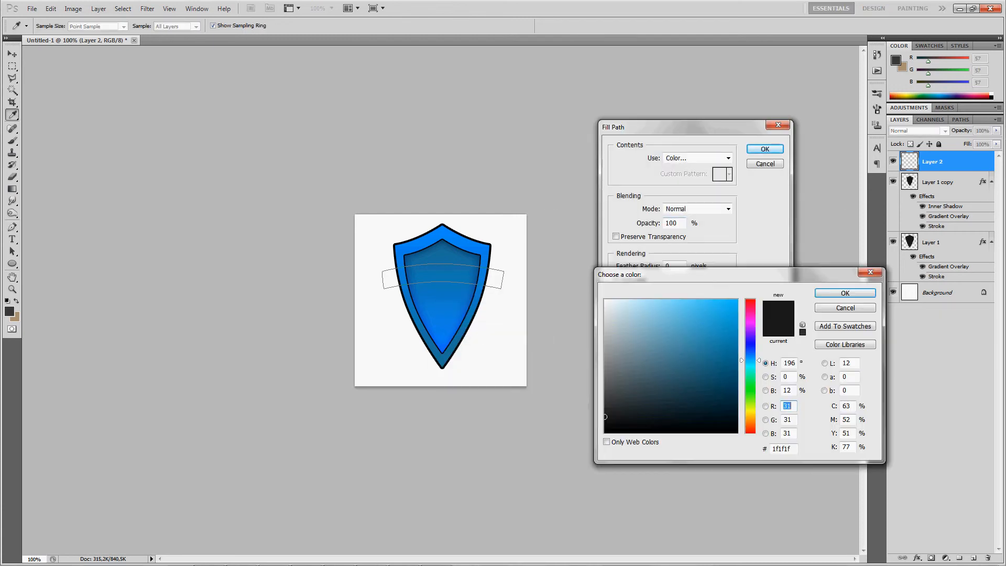
pyautogui.click(486, 283)
pyautogui.press('Return')
pyautogui.press('Return')
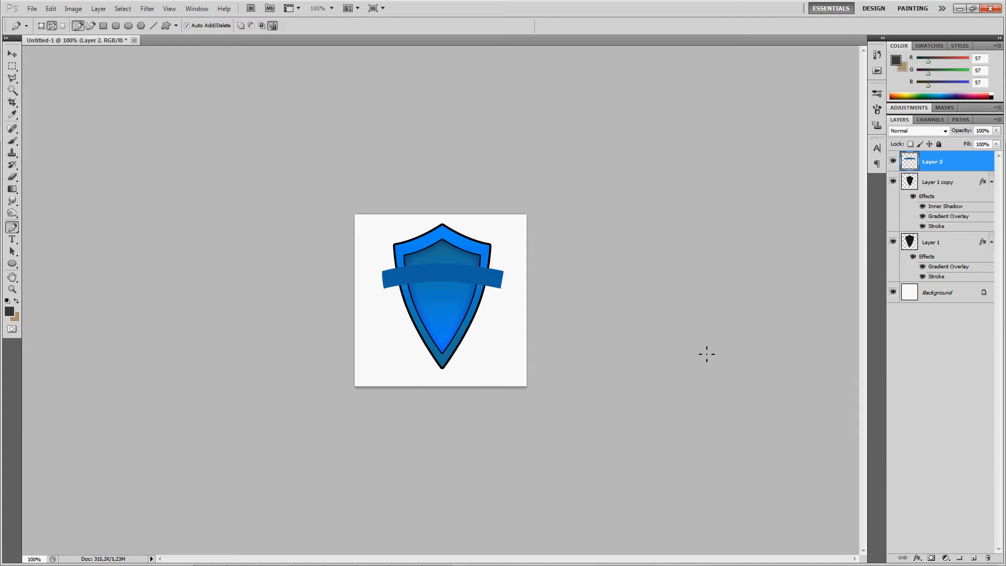
pyautogui.click(450, 294)
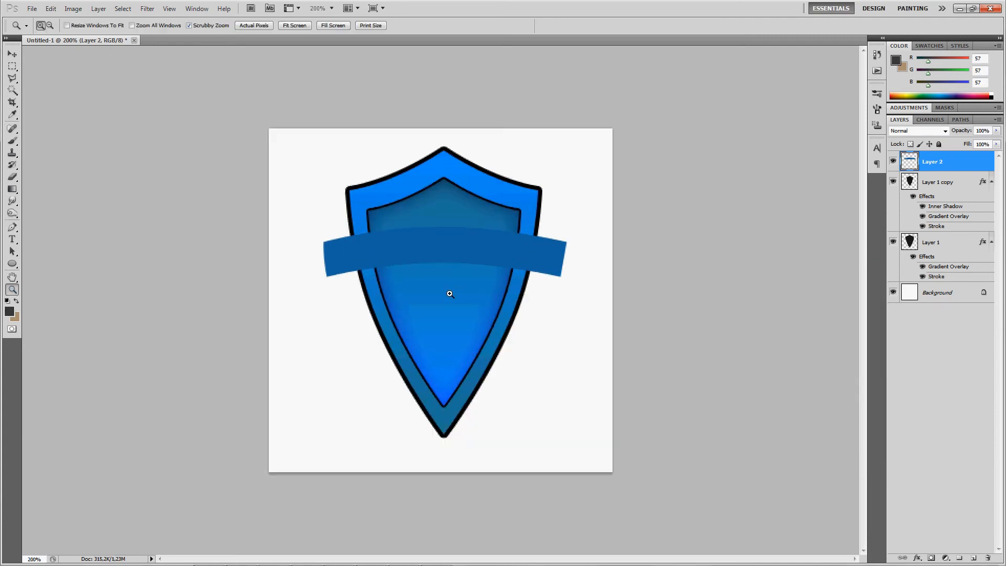
# Add a black 4 px outside stroke to the banner layer through its layer style
pyautogui.doubleClick(969, 166)
pyautogui.moveTo(681, 156); pyautogui.dragTo(834, 146)
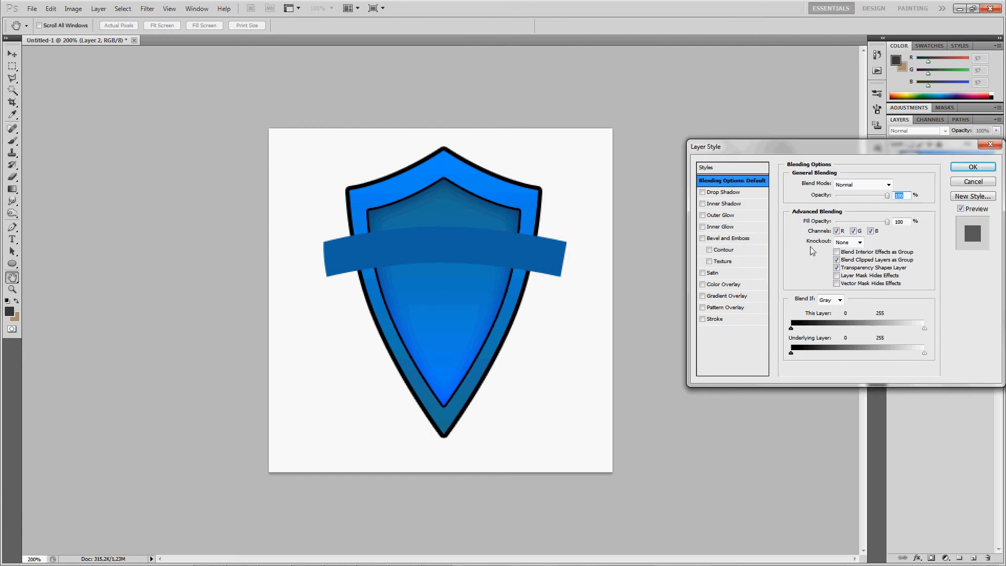
pyautogui.click(716, 319)
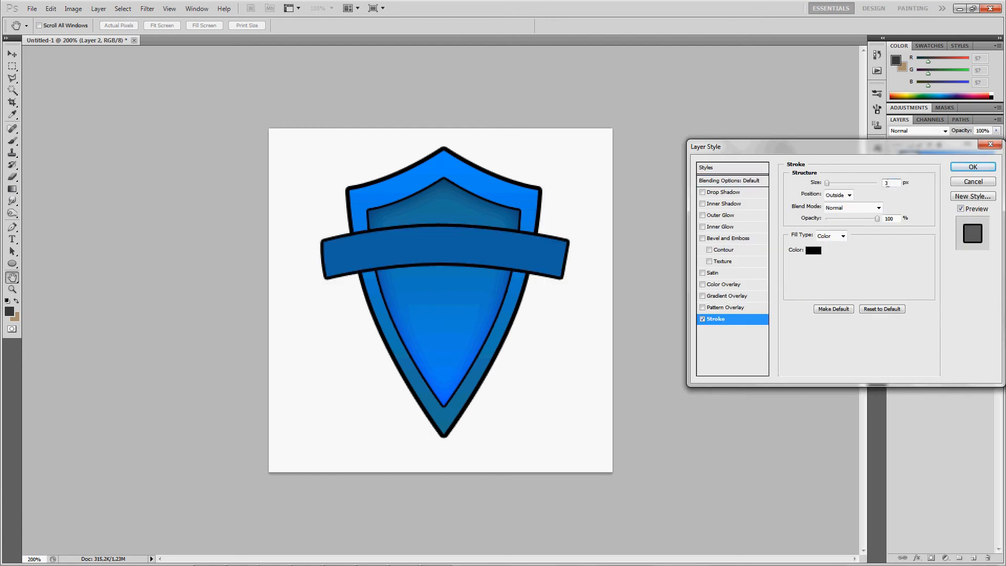
pyautogui.click(813, 251)
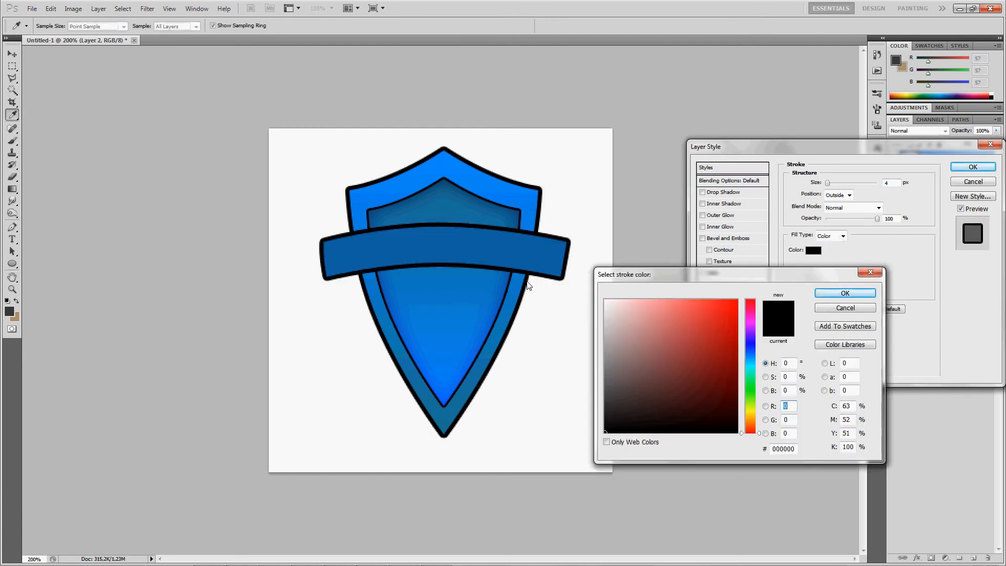
pyautogui.press('Return')
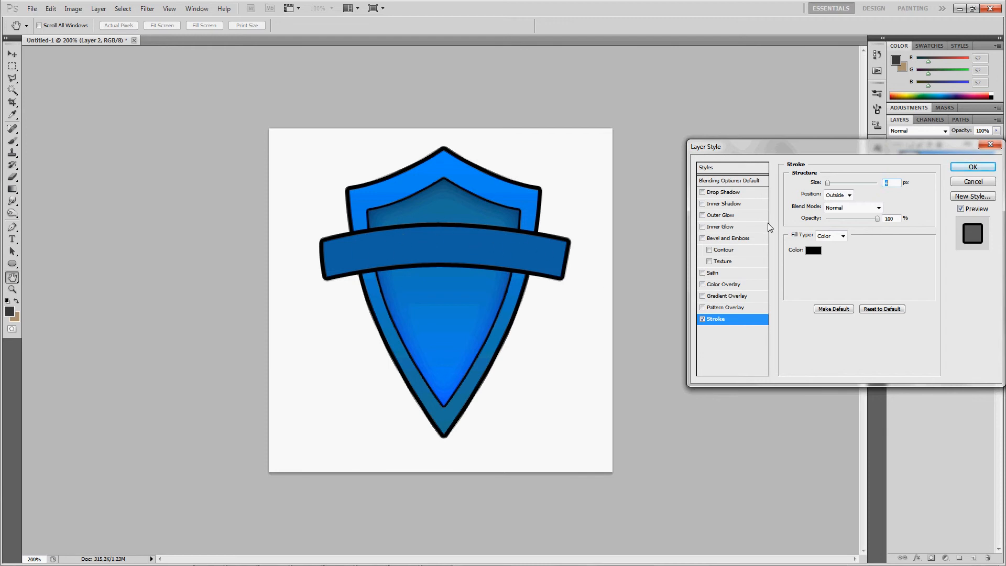
# Add a gradient overlay to the banner running from dark blue at the first stop to a lighter blue at the last, sampled from the artwork
pyautogui.click(732, 297)
pyautogui.click(840, 206)
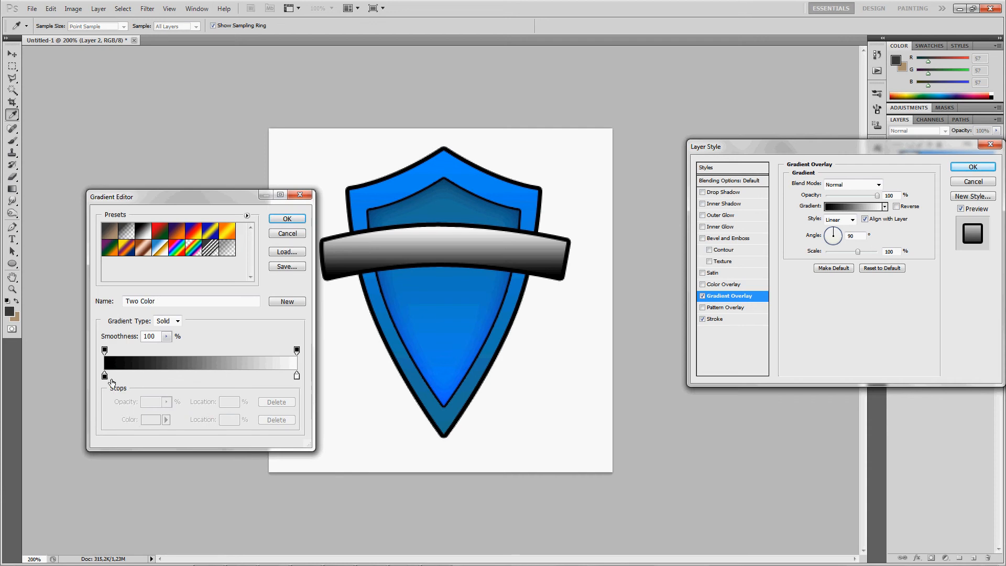
pyautogui.doubleClick(104, 375)
pyautogui.click(359, 239)
pyautogui.press('Return')
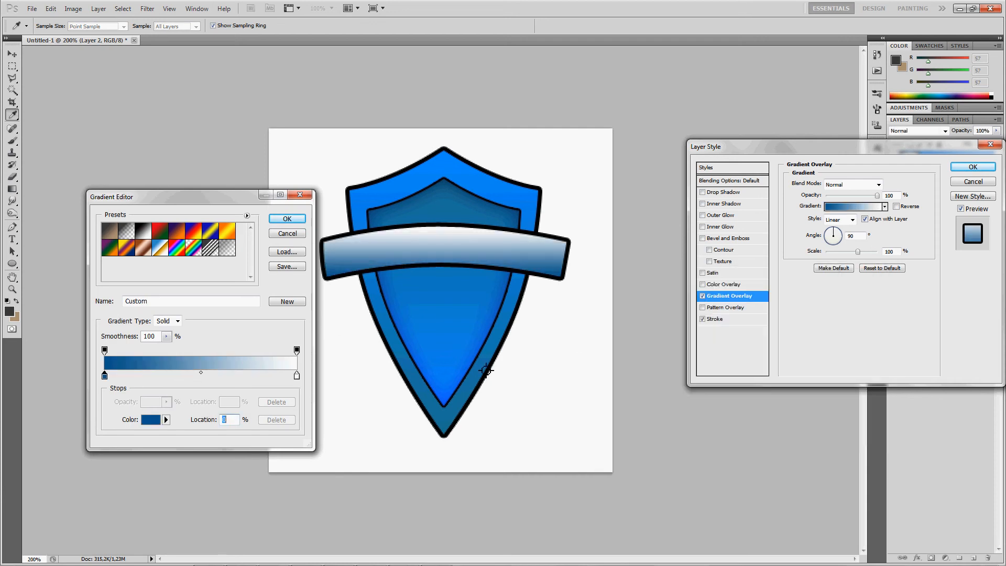
pyautogui.click(296, 375)
pyautogui.doubleClick(297, 375)
pyautogui.click(517, 243)
pyautogui.press('Return')
pyautogui.press('Return')
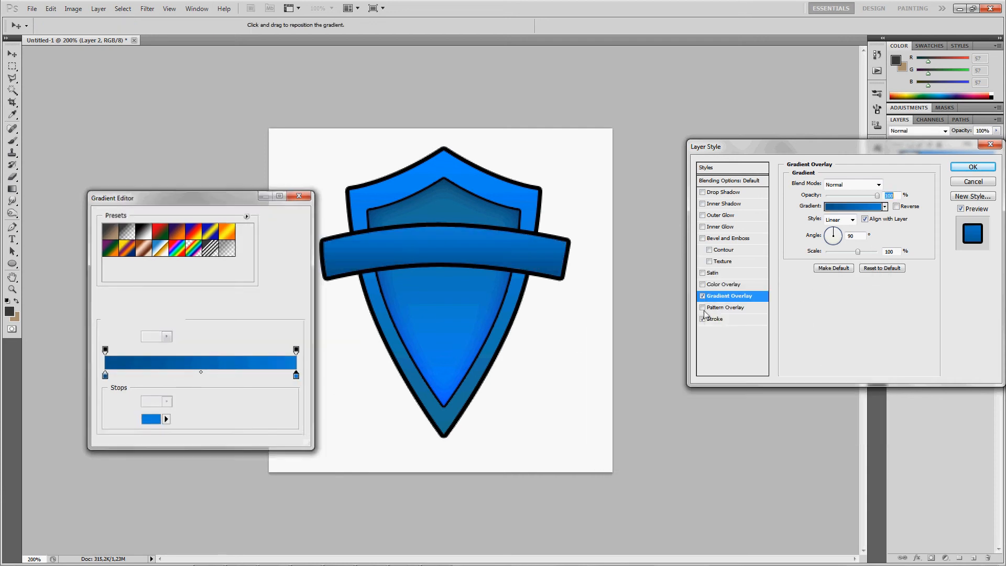
# Keep the banner's gradient style Linear, increase its scale, and apply the layer style without an inner shadow
pyautogui.click(839, 219)
pyautogui.click(836, 226)
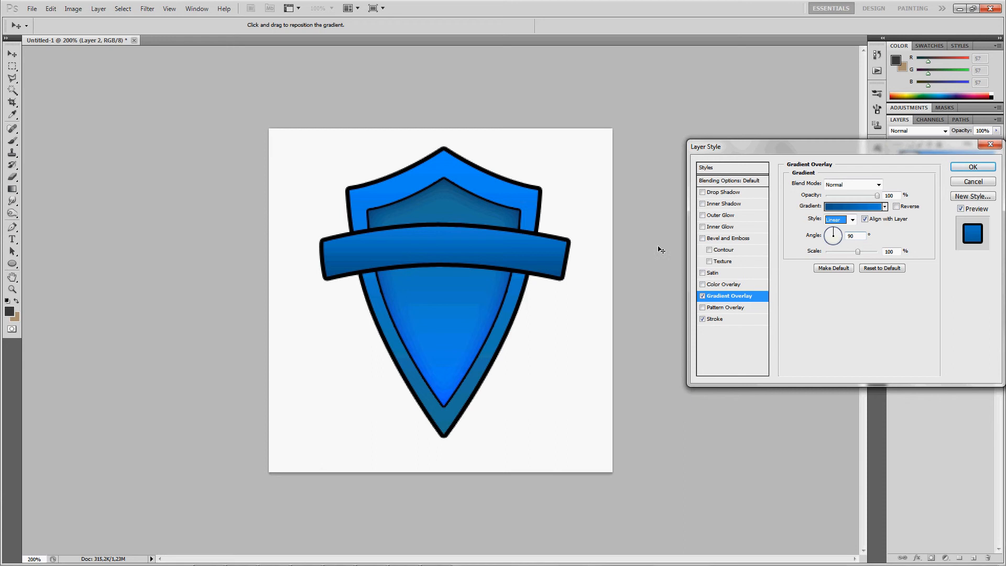
pyautogui.moveTo(857, 251); pyautogui.dragTo(876, 252)
pyautogui.click(726, 204)
pyautogui.click(702, 203)
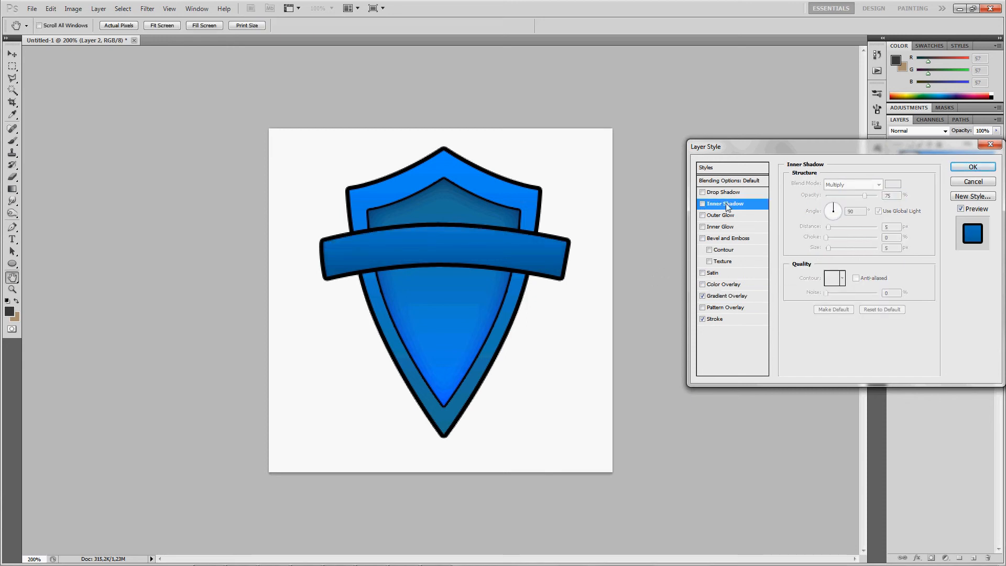
pyautogui.click(964, 166)
# Add an empty layer beneath the banner and outline a thin strip under its lower edge with the Pen tool, arching the strip's upper side
pyautogui.hotkey('ctrl', '-')
pyautogui.hotkey('ctrl', '+')
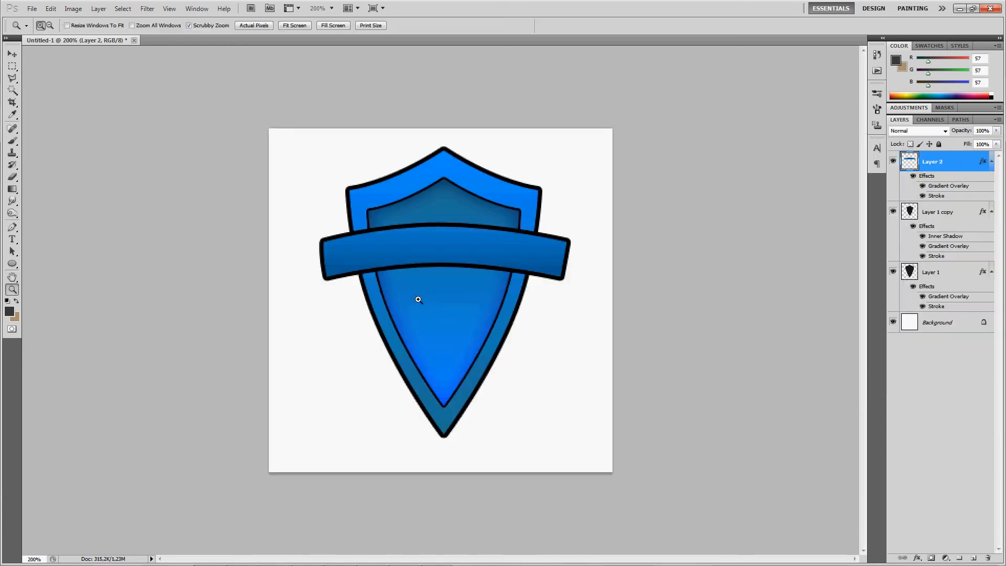
pyautogui.hotkey('ctrl', '+')
pyautogui.press('p')
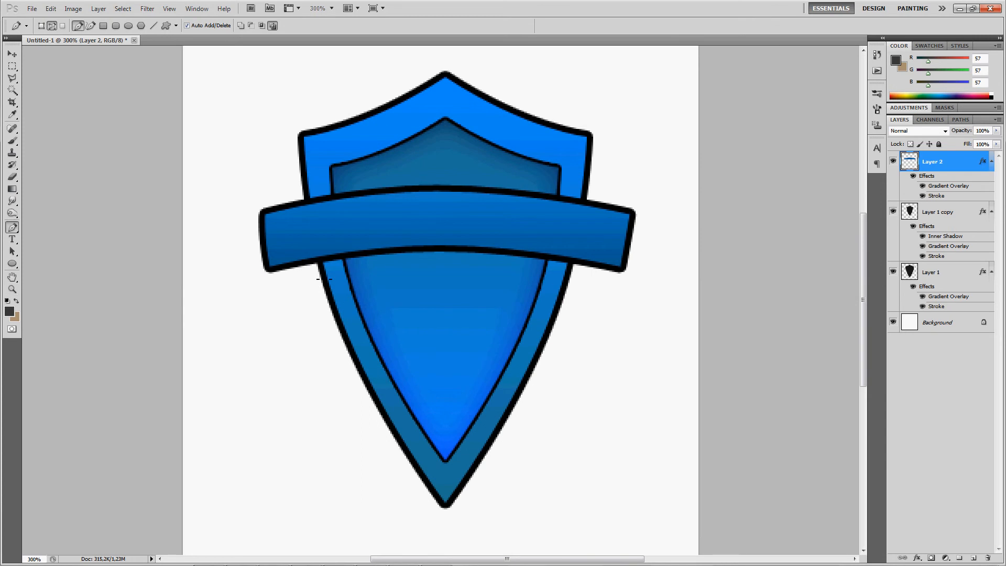
pyautogui.keyDown('ctrl'); pyautogui.click(973, 558); pyautogui.keyUp('ctrl')
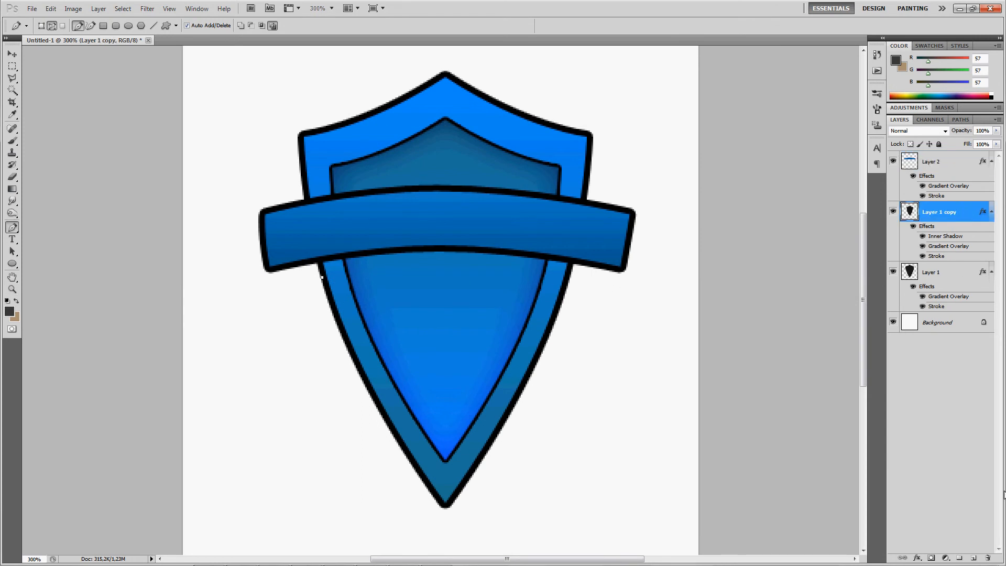
pyautogui.click(566, 277)
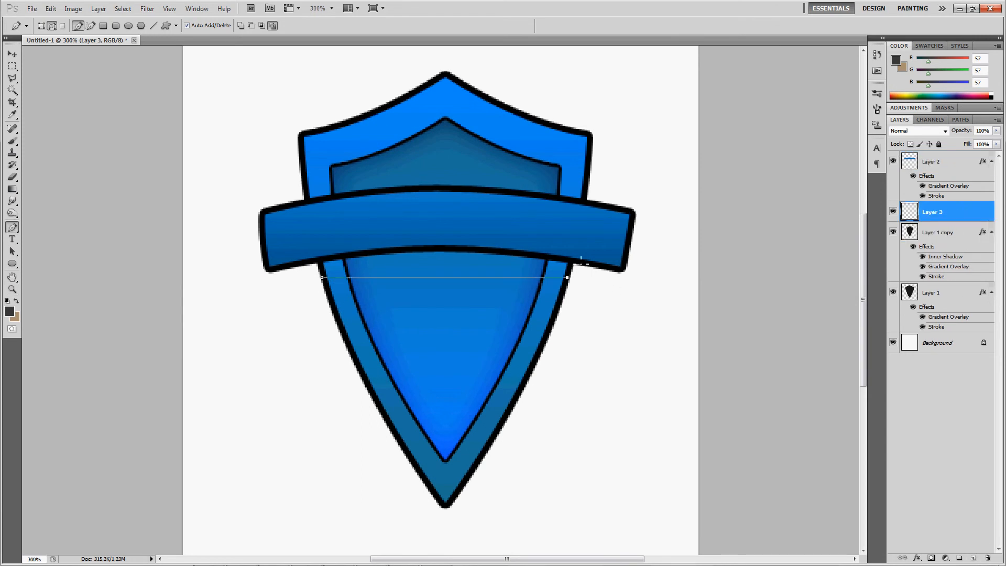
pyautogui.click(575, 260)
pyautogui.click(319, 260)
pyautogui.moveTo(440, 260); pyautogui.dragTo(439, 249)
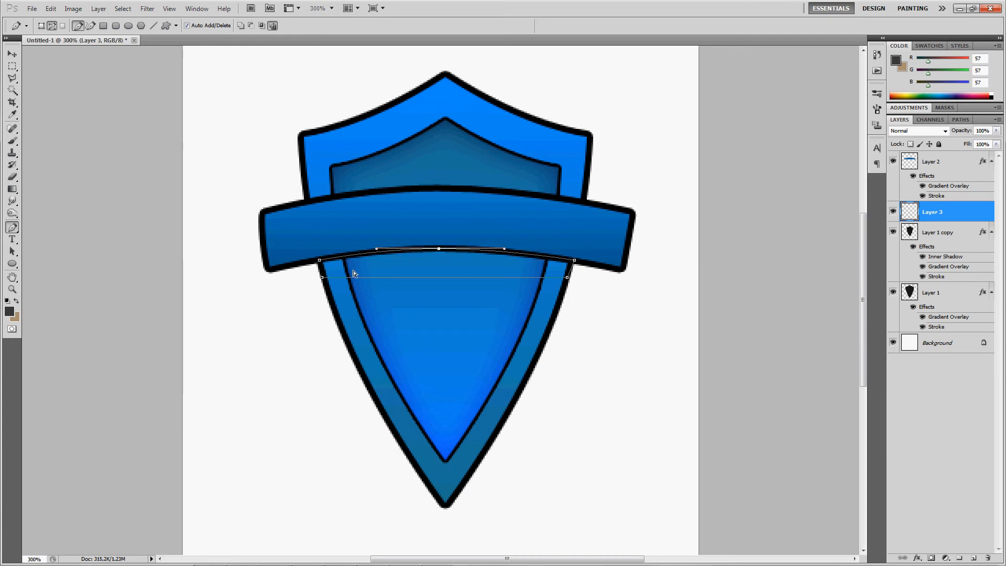
pyautogui.click(322, 277)
# Fill the strip path below the banner with black
pyautogui.rightClick(472, 274)
pyautogui.click(492, 331)
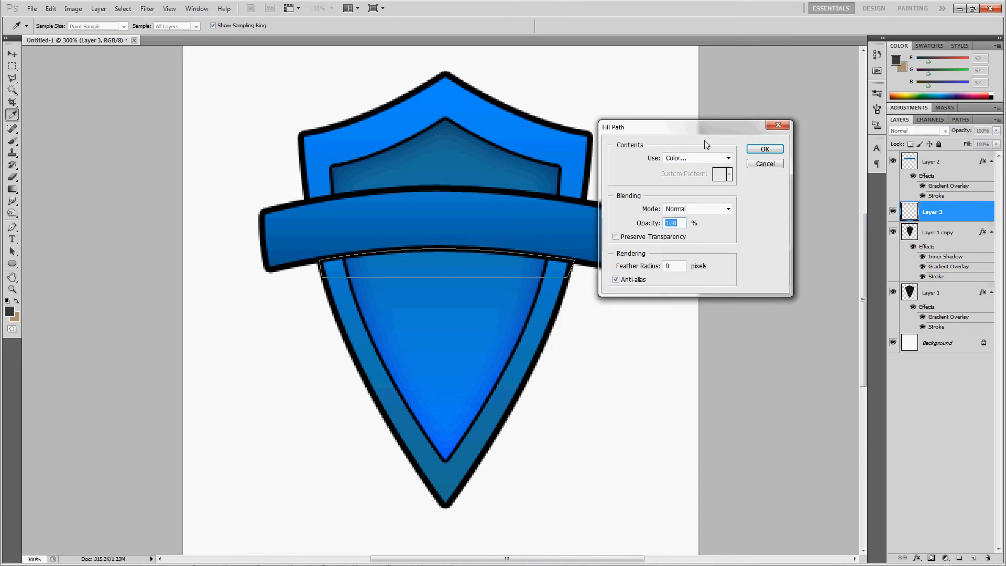
pyautogui.click(697, 158)
pyautogui.click(692, 184)
pyautogui.press('Return')
pyautogui.press('Return')
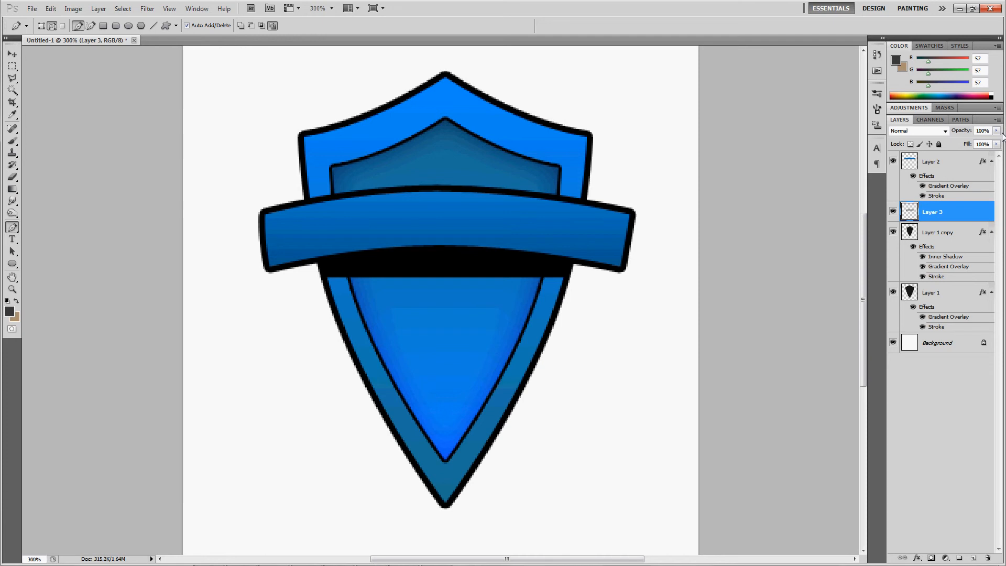
# Lower the black strip layer's opacity to 20% so it acts as the banner's shadow
pyautogui.moveTo(976, 131); pyautogui.dragTo(1002, 137)
pyautogui.scroll(-20, 1003, 137)
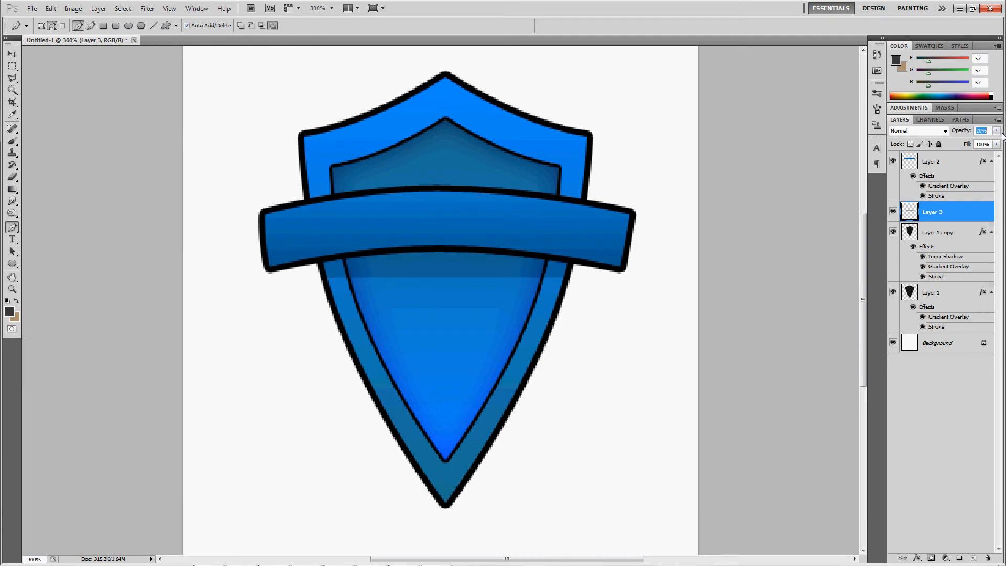
pyautogui.hotkey('shift', 'Up')
pyautogui.hotkey('ctrl', '-')
pyautogui.hotkey('ctrl', '-')
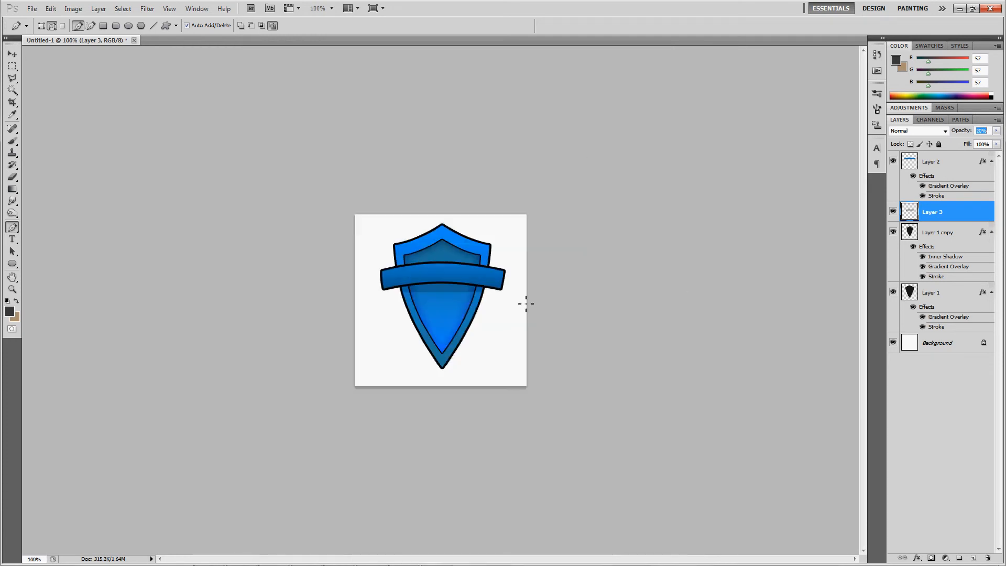
# Start a text layer over the banner, leave it empty, and move it above the banner layer
pyautogui.click(12, 290)
pyautogui.click(457, 301)
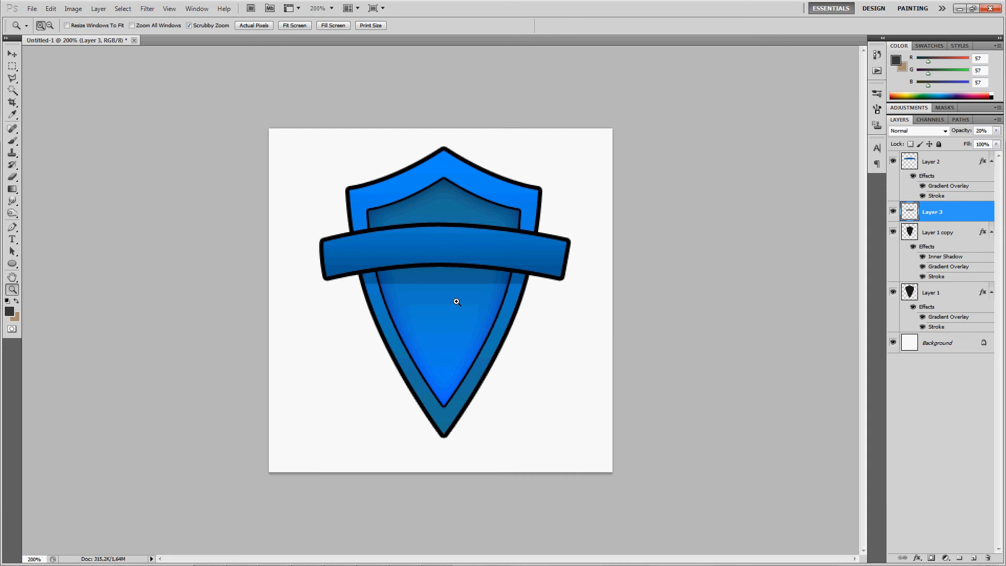
pyautogui.click(455, 301)
pyautogui.press('t')
pyautogui.click(442, 241)
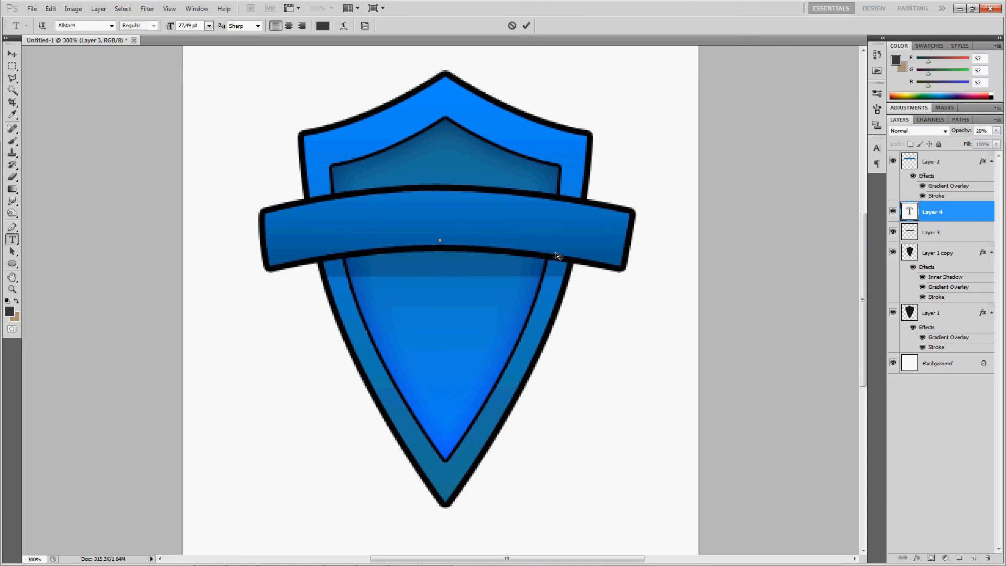
pyautogui.write('shi')
pyautogui.press('BackSpace')
pyautogui.press('BackSpace')
pyautogui.press('BackSpace')
pyautogui.moveTo(970, 219); pyautogui.dragTo(969, 154)
# Add the centred text YOUTUBE on the banner in 30 pt Allstar4
pyautogui.click(436, 238)
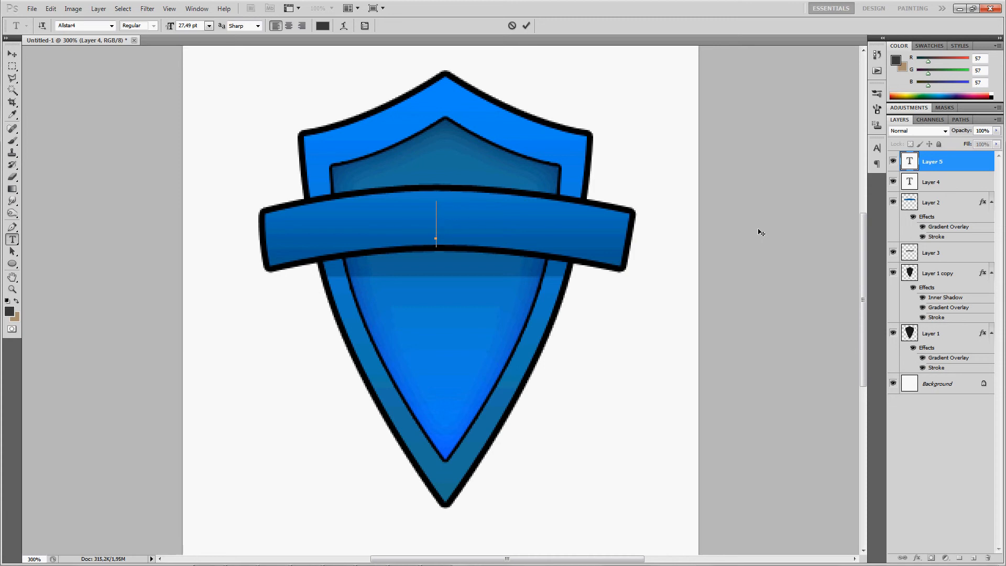
pyautogui.moveTo(200, 26); pyautogui.dragTo(80, 36)
pyautogui.write('30')
pyautogui.press('Return')
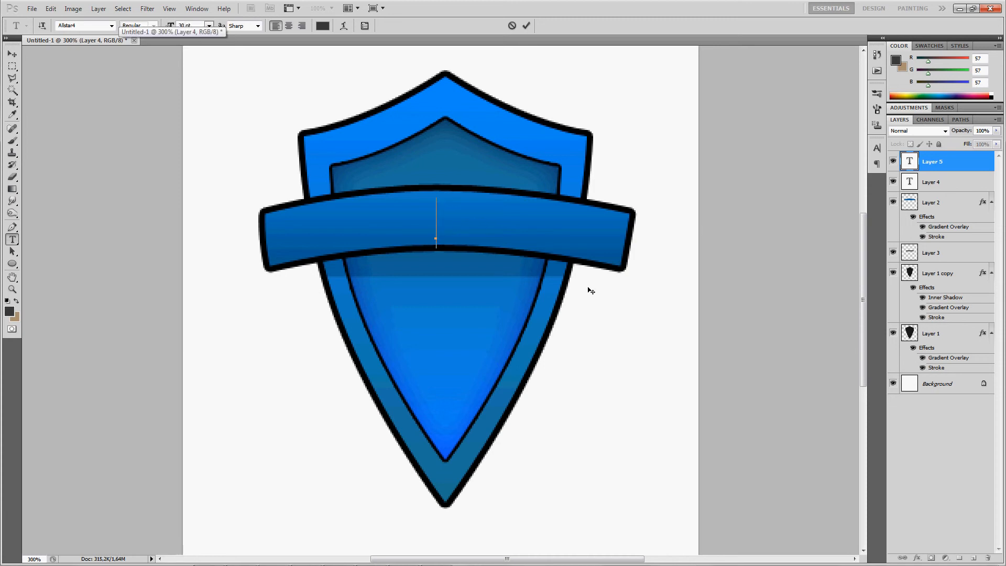
pyautogui.click(288, 25)
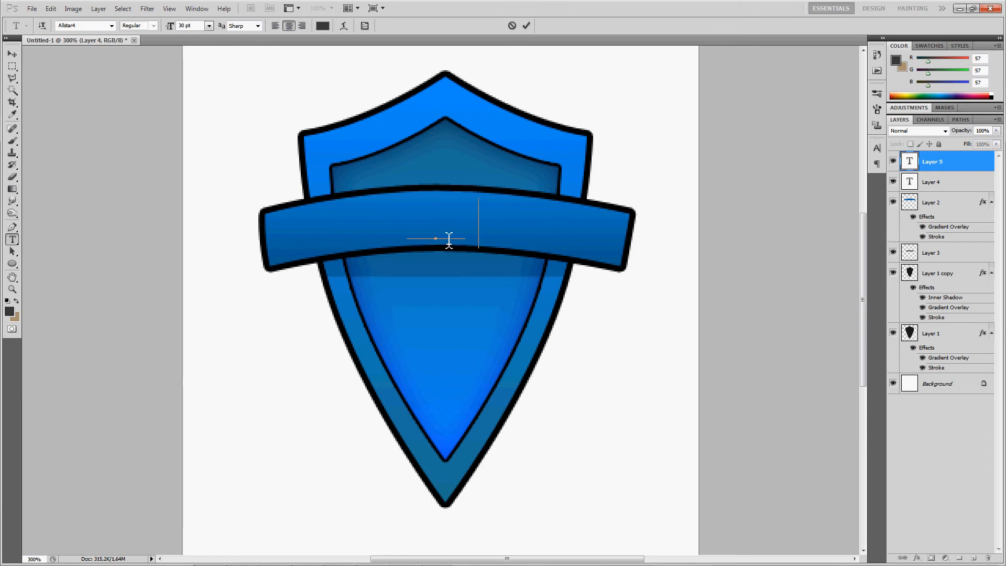
pyautogui.write('YOUTUBE')
# Colour the YOUTUBE text black and commit the text edit
pyautogui.doubleClick(453, 224)
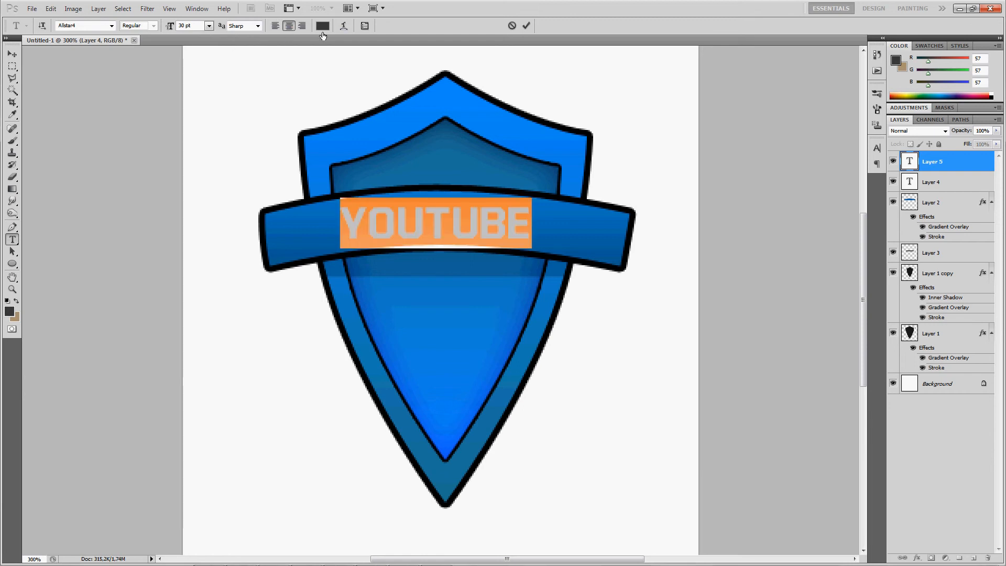
pyautogui.click(323, 26)
pyautogui.click(461, 195)
pyautogui.press('Return')
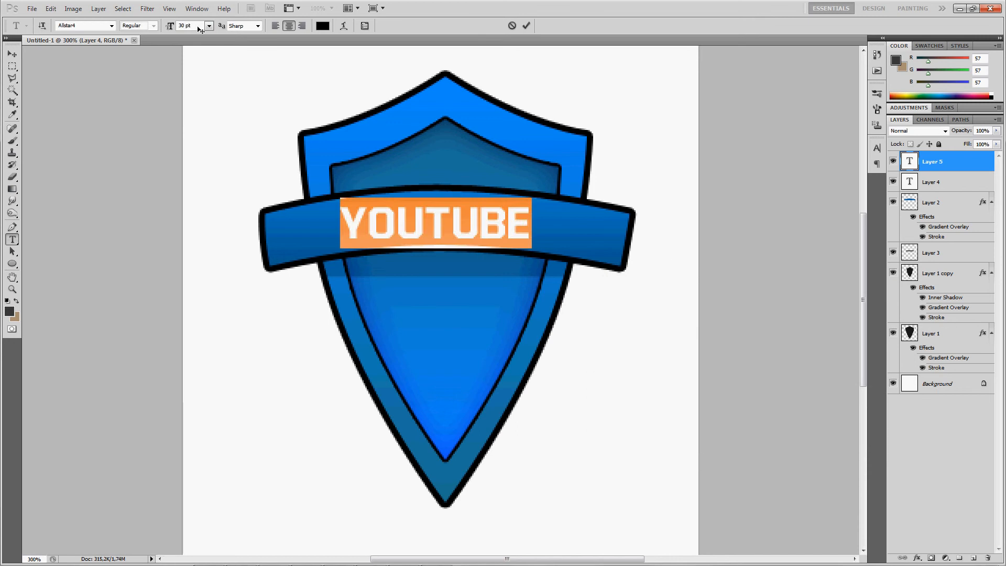
pyautogui.click(12, 55)
# Enlarge the YOUTUBE text to 40 pt
pyautogui.scroll(-2, 179, 161)
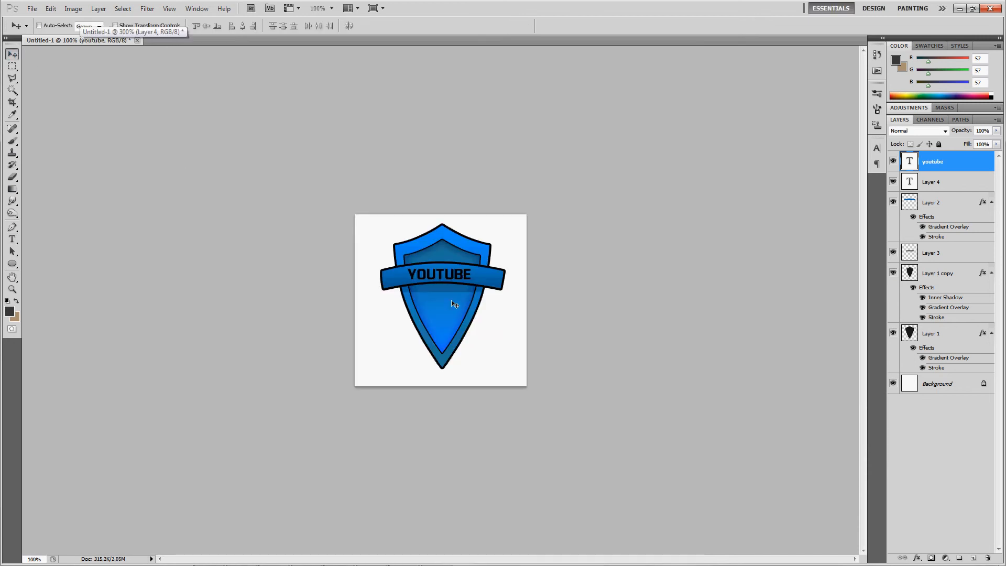
pyautogui.hotkey('ctrl', 't')
pyautogui.scroll(2, 456, 264)
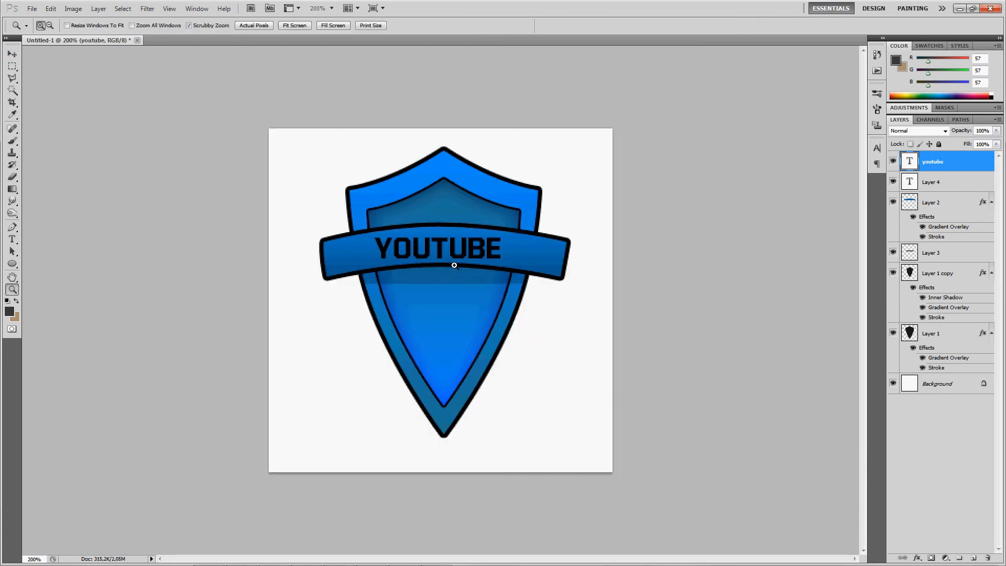
pyautogui.press('Return')
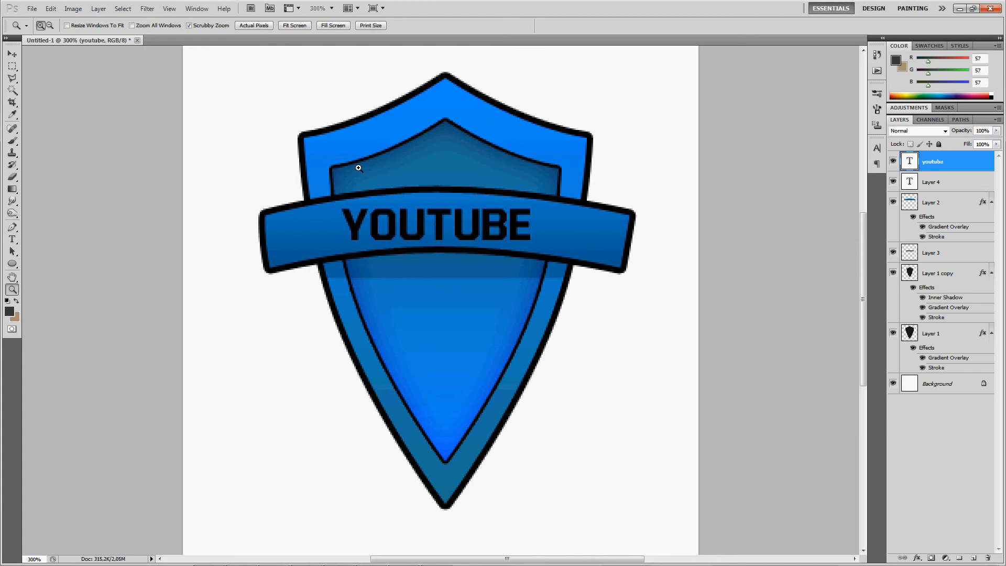
pyautogui.press('t')
pyautogui.doubleClick(433, 226)
pyautogui.click(185, 26)
pyautogui.hotkey('shift', 'Up')
pyautogui.hotkey('shift', 'Up')
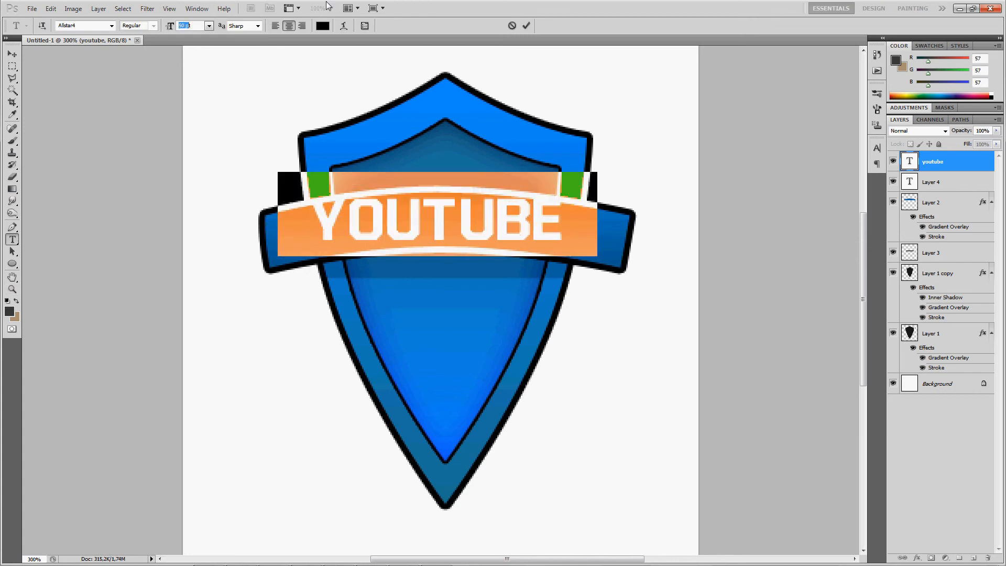
pyautogui.hotkey('shift', 'Down')
pyautogui.click(13, 54)
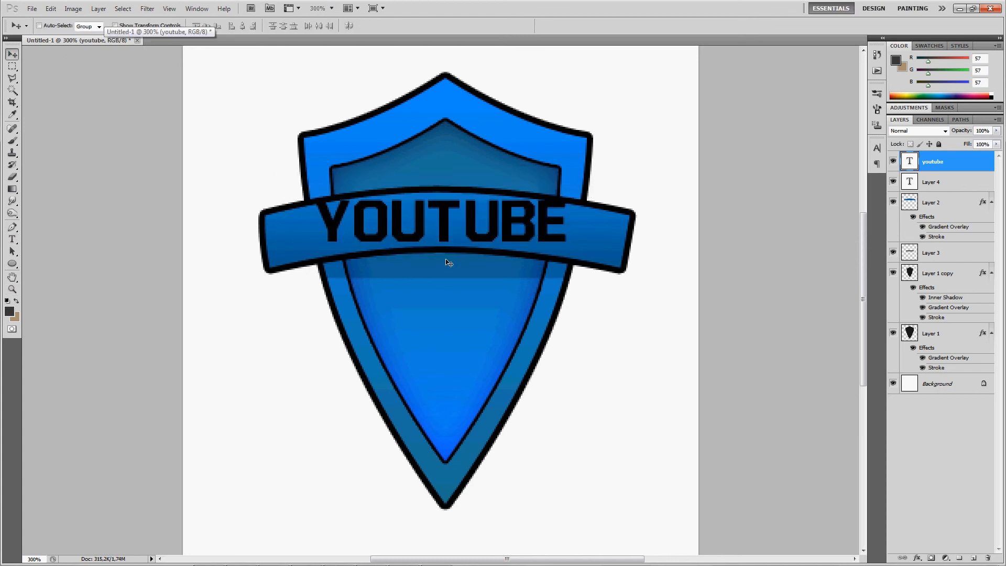
# Warp the YOUTUBE text with a horizontal Arc style and a +5% bend
pyautogui.click(12, 239)
pyautogui.click(428, 225)
pyautogui.rightClick(432, 234)
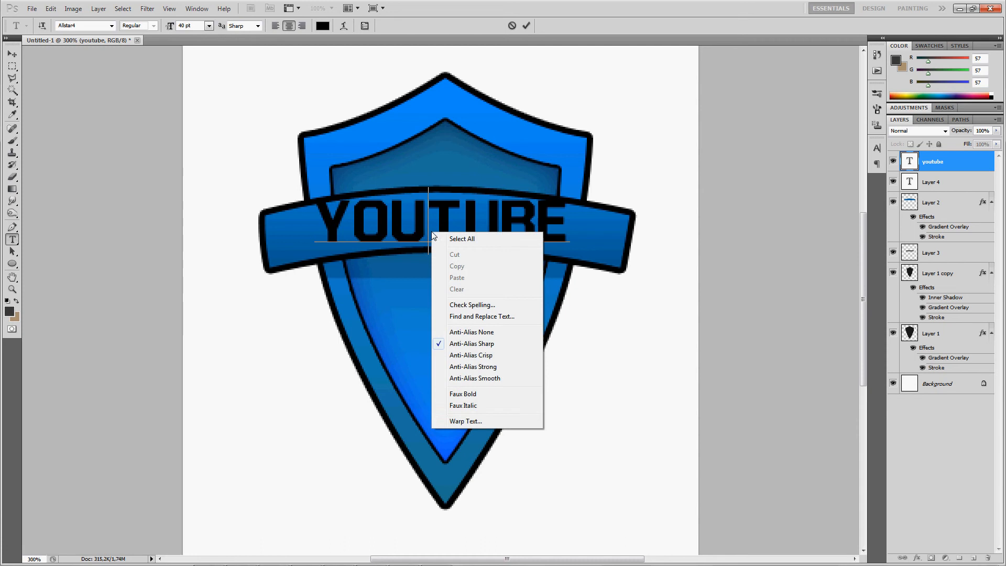
pyautogui.click(465, 420)
pyautogui.click(486, 334)
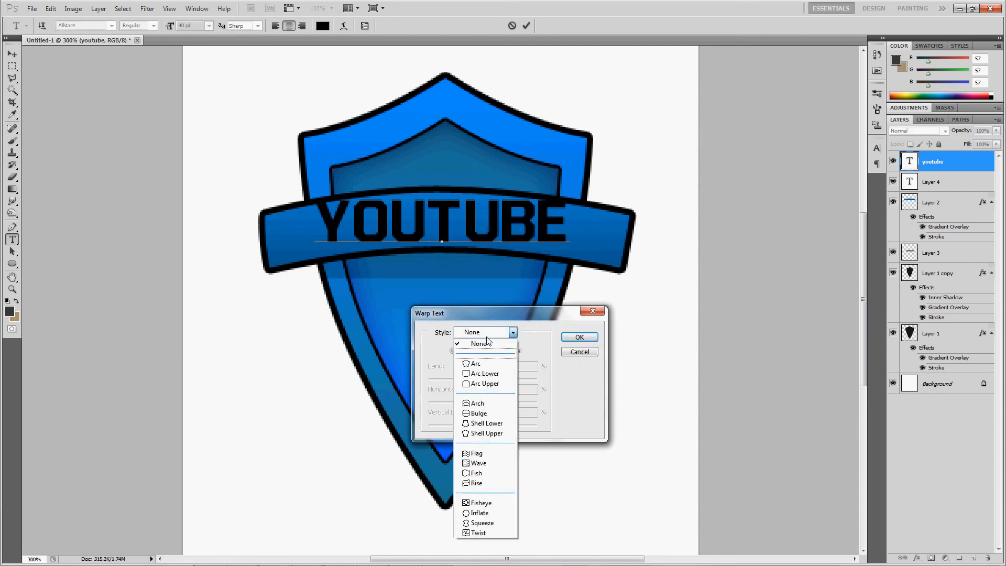
pyautogui.click(476, 363)
pyautogui.moveTo(509, 378); pyautogui.dragTo(487, 380)
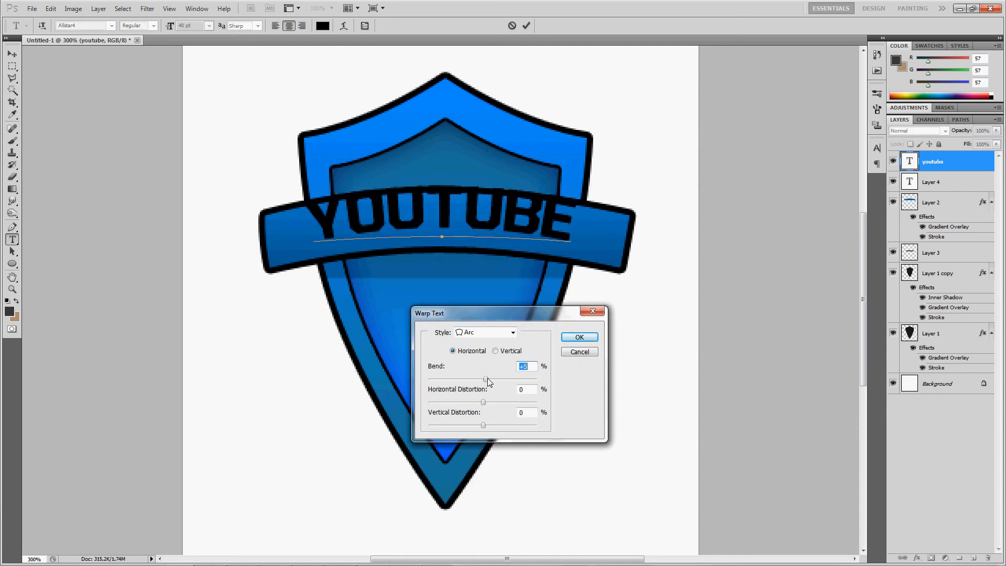
pyautogui.click(487, 332)
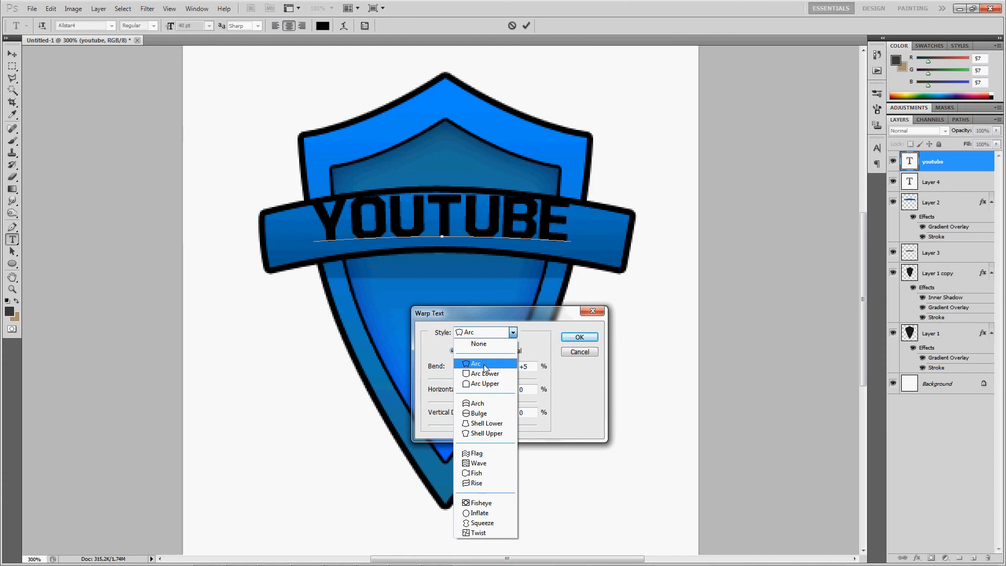
pyautogui.click(485, 363)
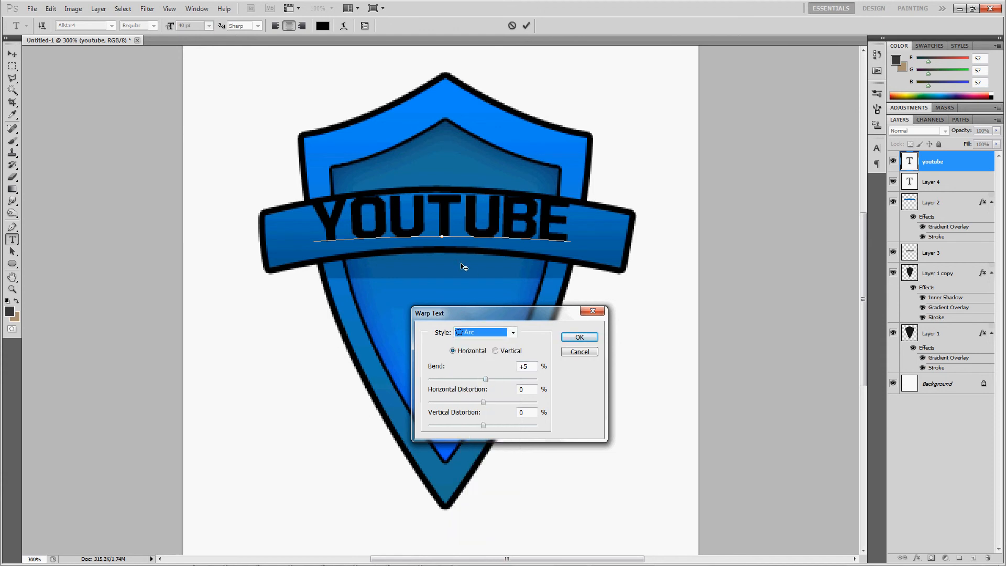
# Set the Arc warp's bend to +11% with the text slightly lower on the banner, and commit the text edit
pyautogui.press('Tab')
pyautogui.press('Up')
pyautogui.press('Up')
pyautogui.press('Up')
pyautogui.press('Up')
pyautogui.press('Up')
pyautogui.press('Up')
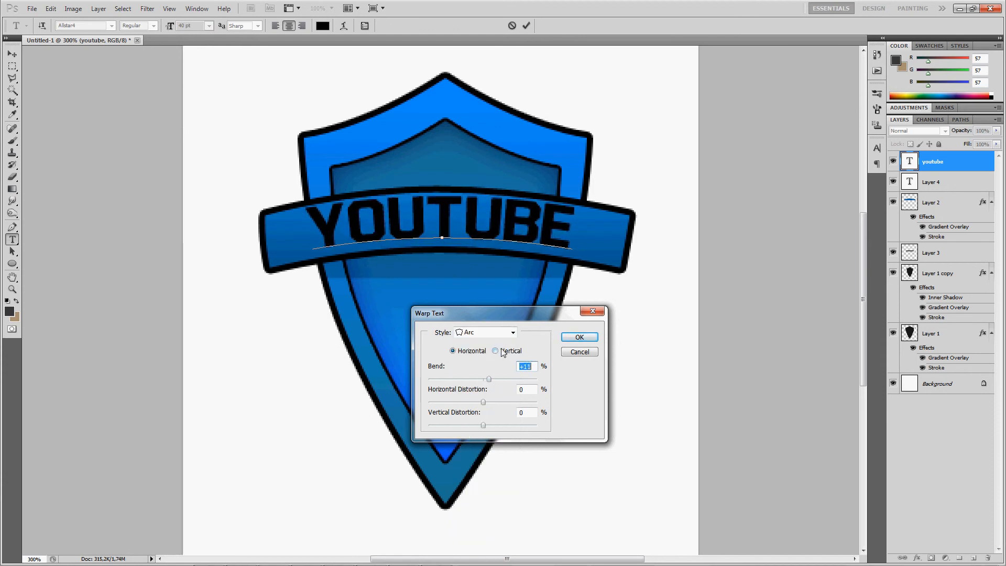
pyautogui.press('Up')
pyautogui.press('Down')
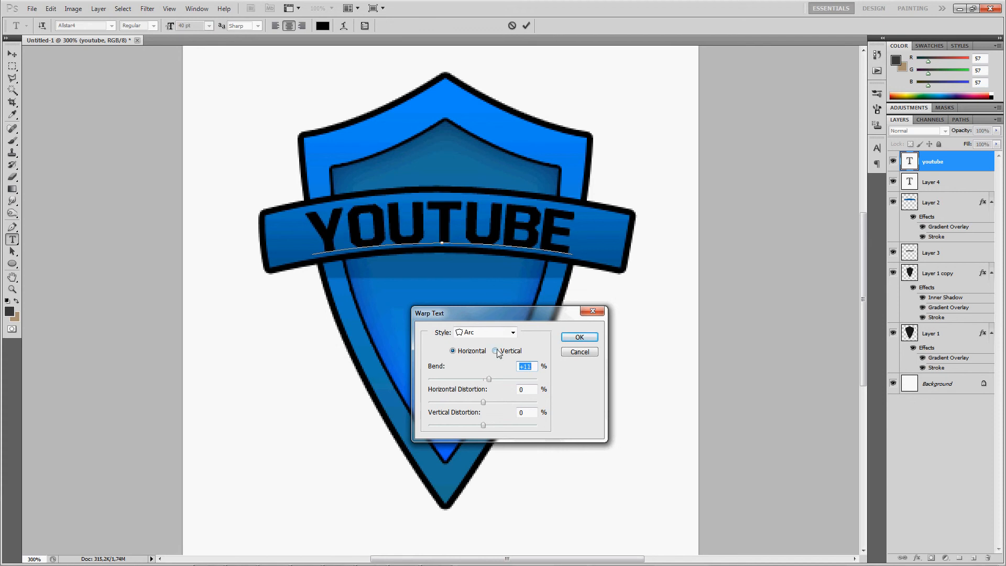
pyautogui.press('Return')
pyautogui.click(12, 54)
pyautogui.hotkey('ctrl', '1')
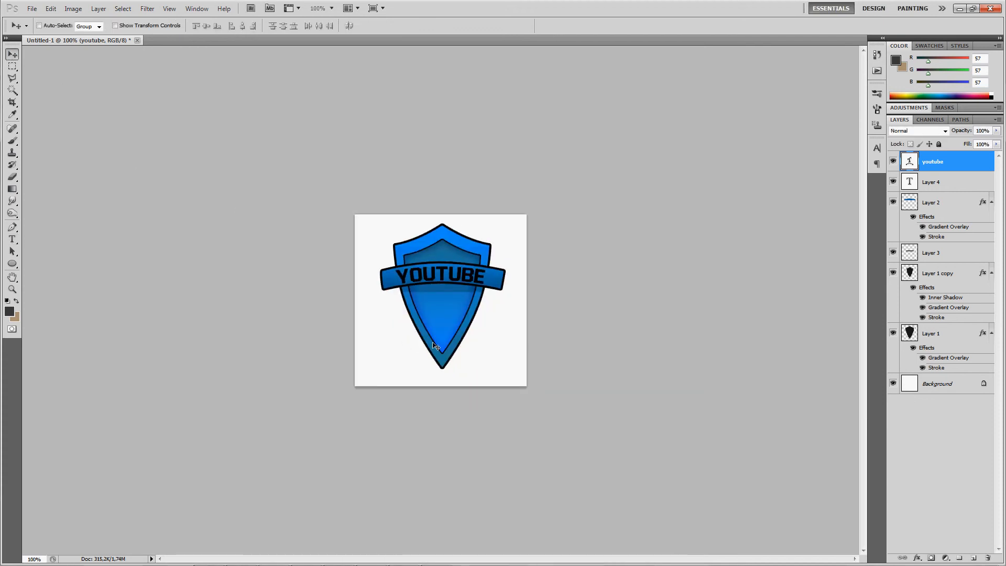
# Inspect the arched YOUTUBE text on the banner up close and at actual pixel size
pyautogui.press('z')
pyautogui.click(450, 299)
pyautogui.press('t')
pyautogui.doubleClick(433, 241)
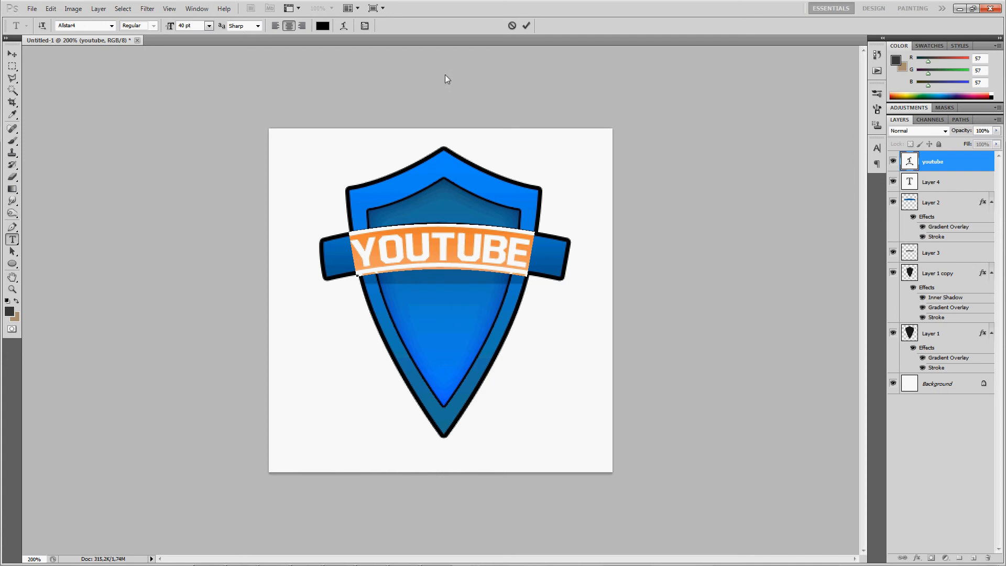
pyautogui.click(8, 56)
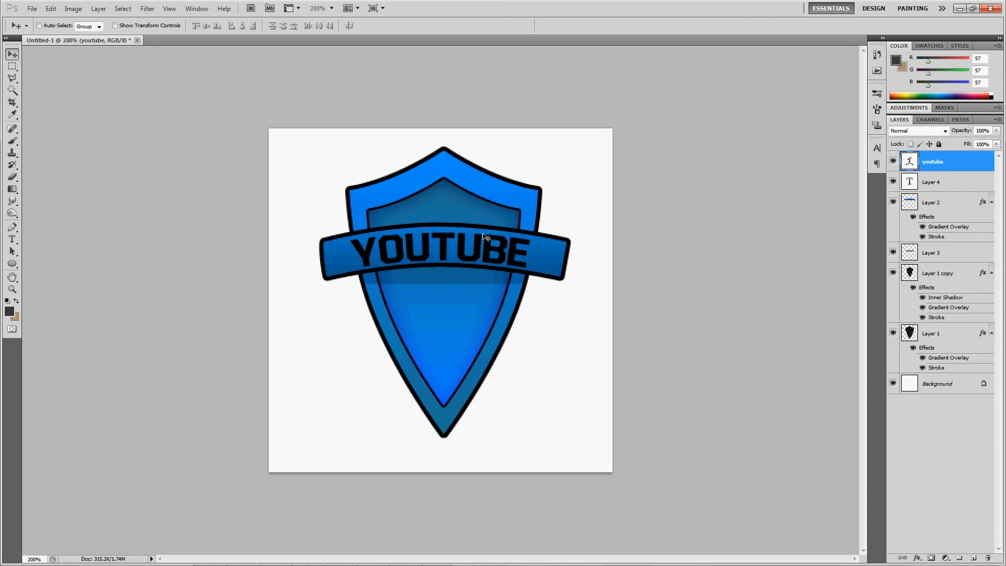
pyautogui.click(12, 289)
pyautogui.rightClick(446, 300)
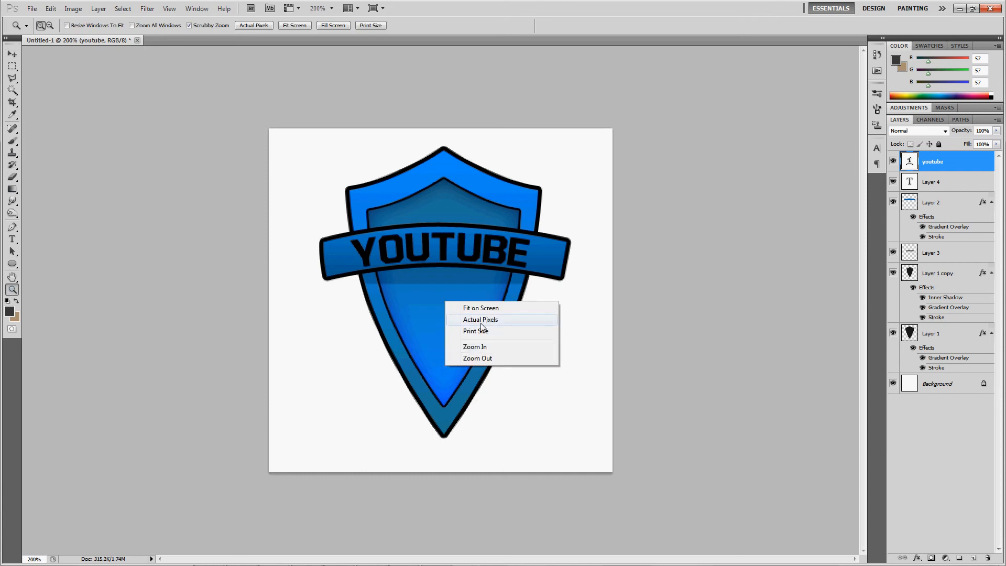
pyautogui.click(482, 319)
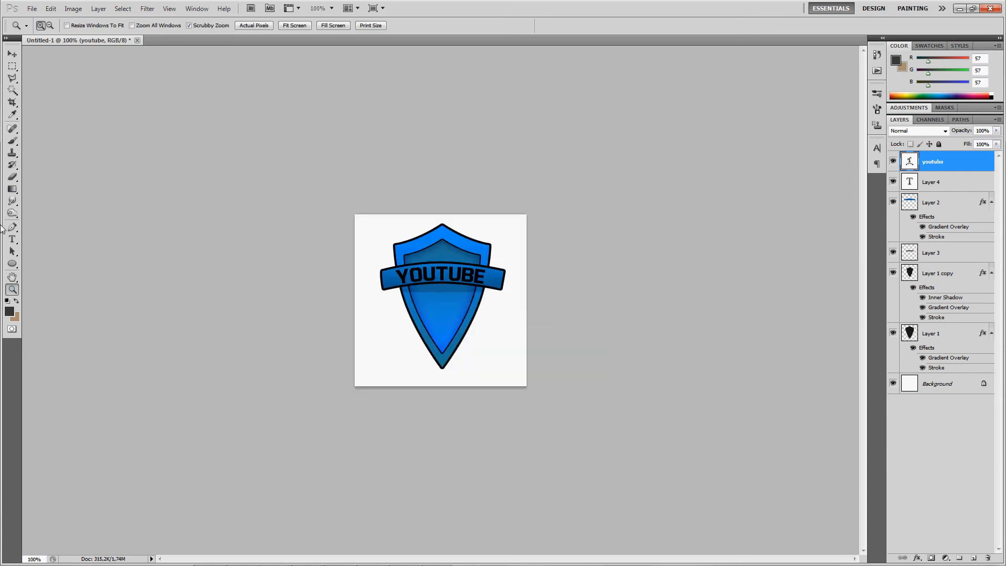
# Browse the custom shape library for a shape to decorate the shield, keeping the current shape
pyautogui.moveTo(12, 263); pyautogui.dragTo(80, 313)
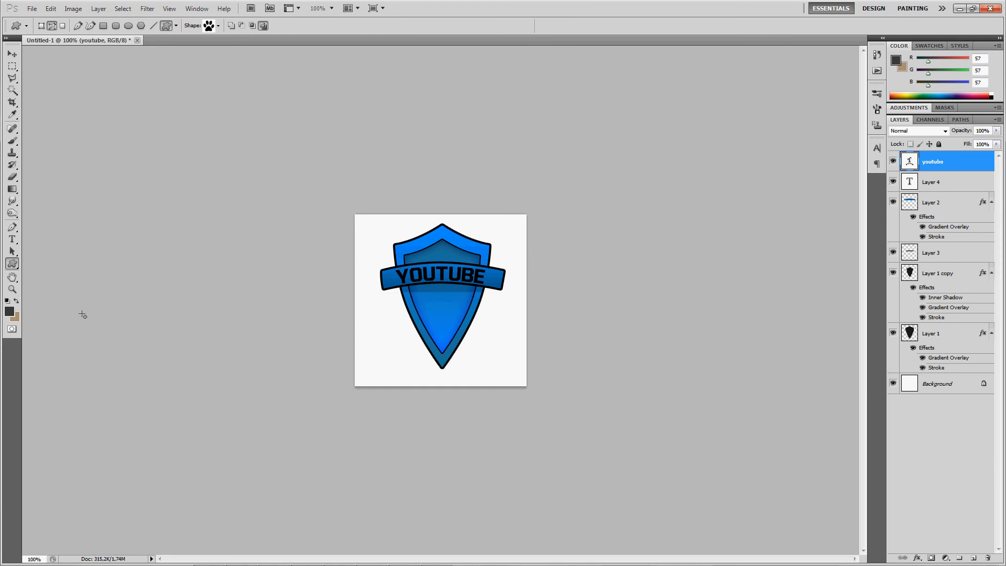
pyautogui.click(218, 25)
pyautogui.scroll(5, 210, 78)
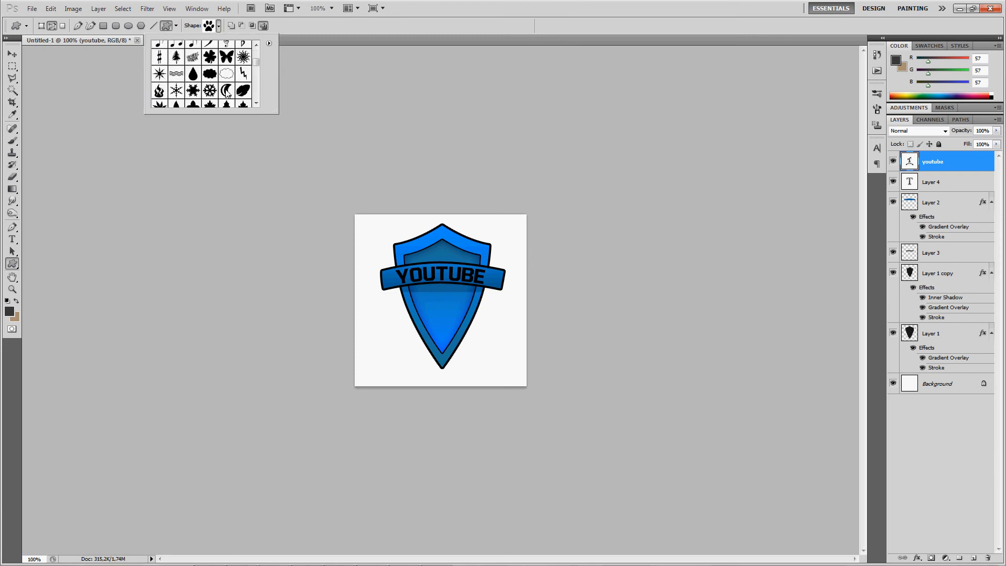
pyautogui.scroll(-10, 215, 94)
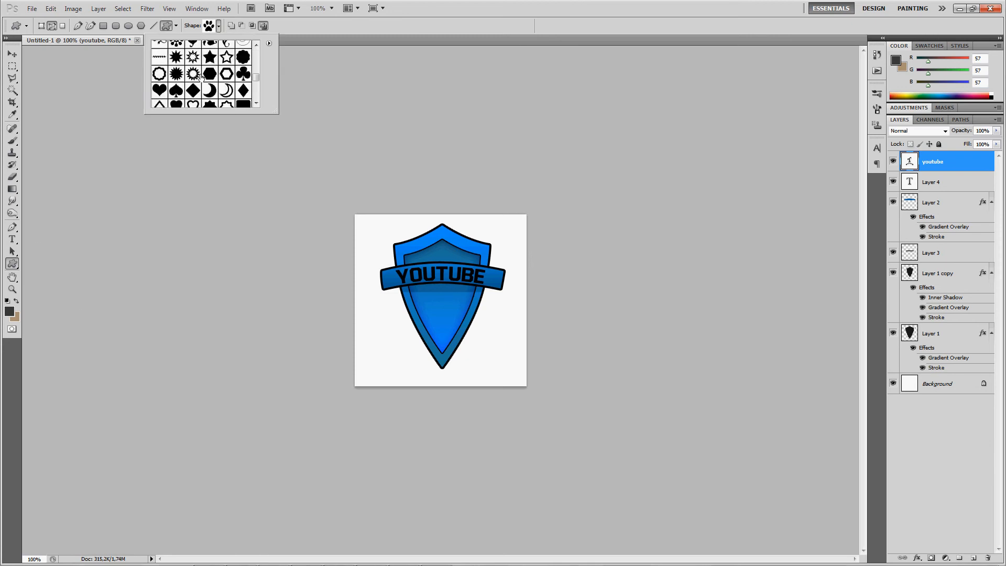
pyautogui.scroll(10, 202, 99)
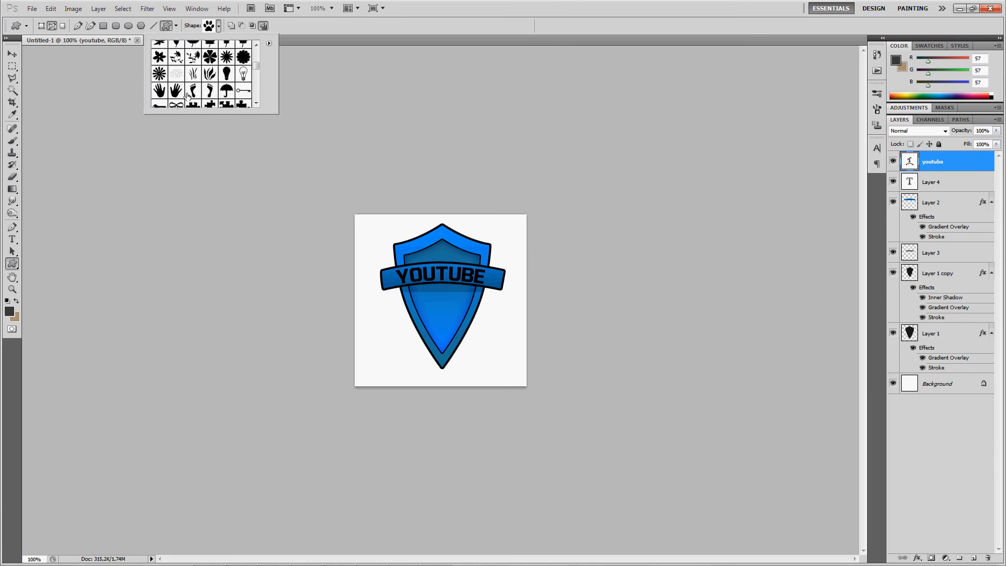
pyautogui.scroll(-8, 191, 90)
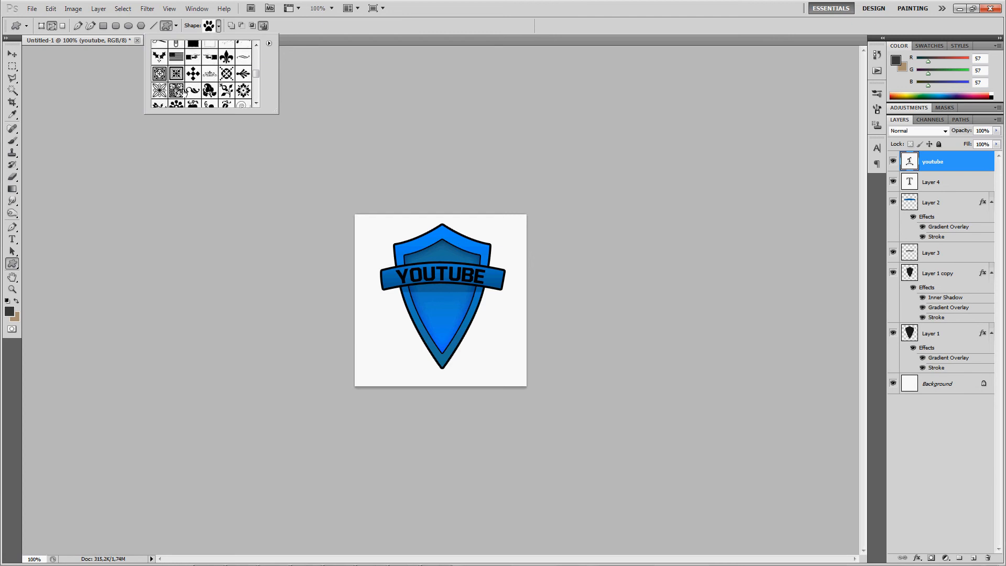
pyautogui.scroll(8, 191, 89)
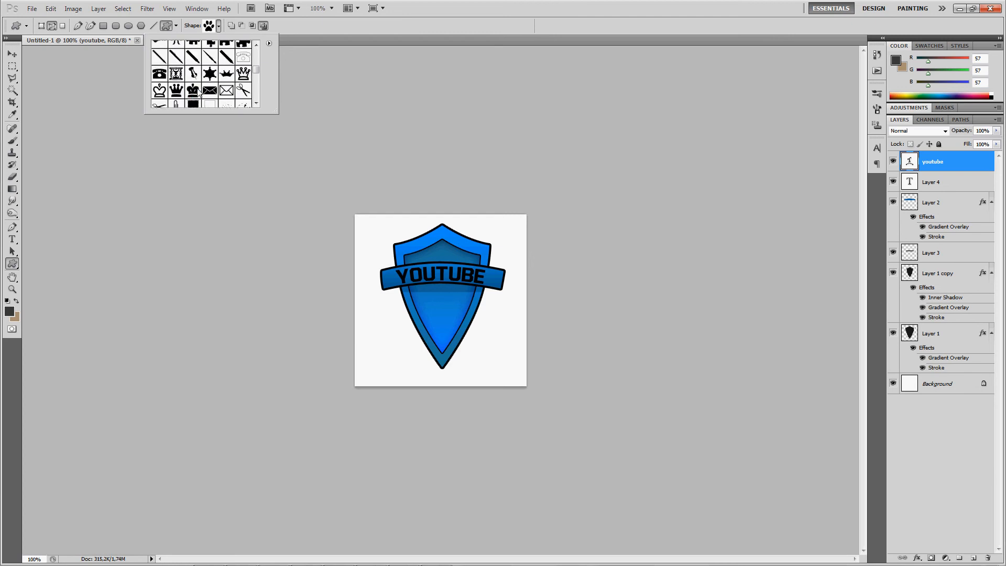
pyautogui.scroll(-8, 199, 85)
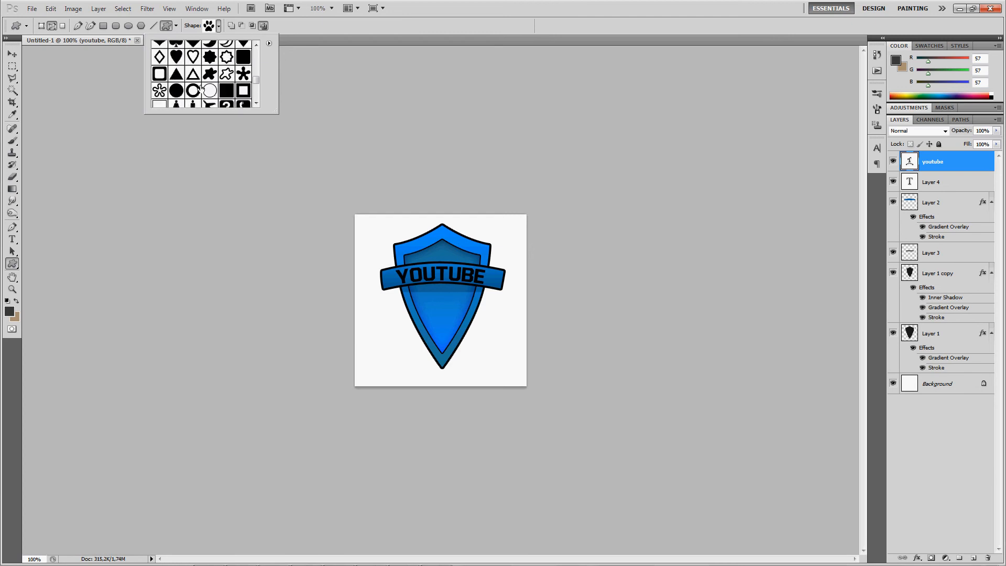
pyautogui.moveTo(256, 85); pyautogui.dragTo(256, 53)
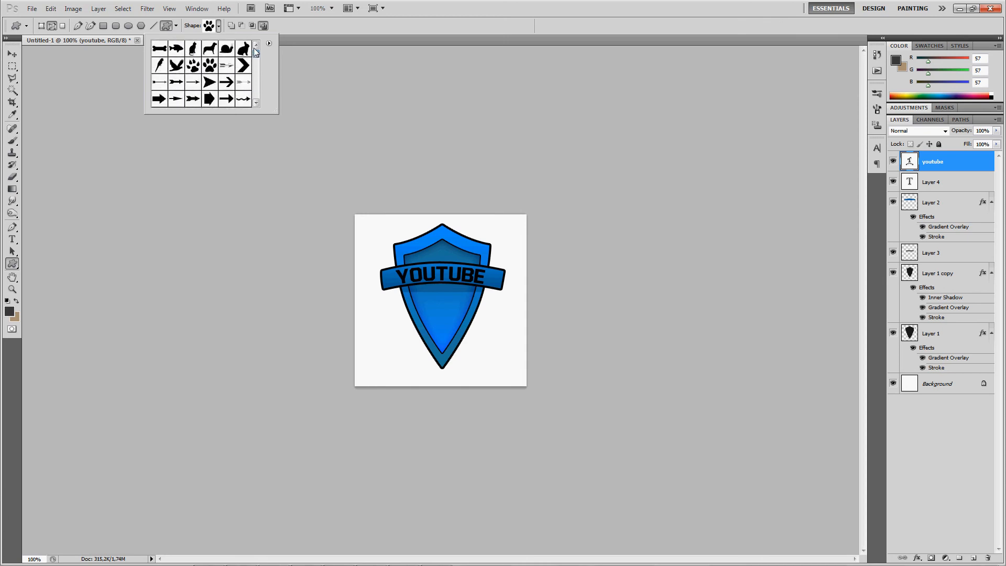
pyautogui.scroll(-5, 219, 63)
pyautogui.scroll(-8, 218, 69)
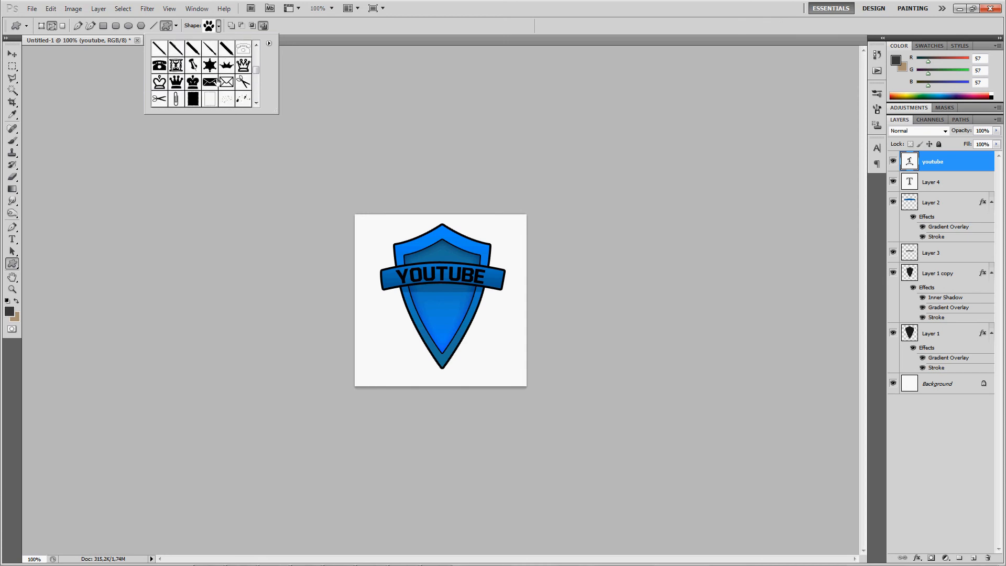
pyautogui.scroll(-4, 219, 82)
pyautogui.click(235, 170)
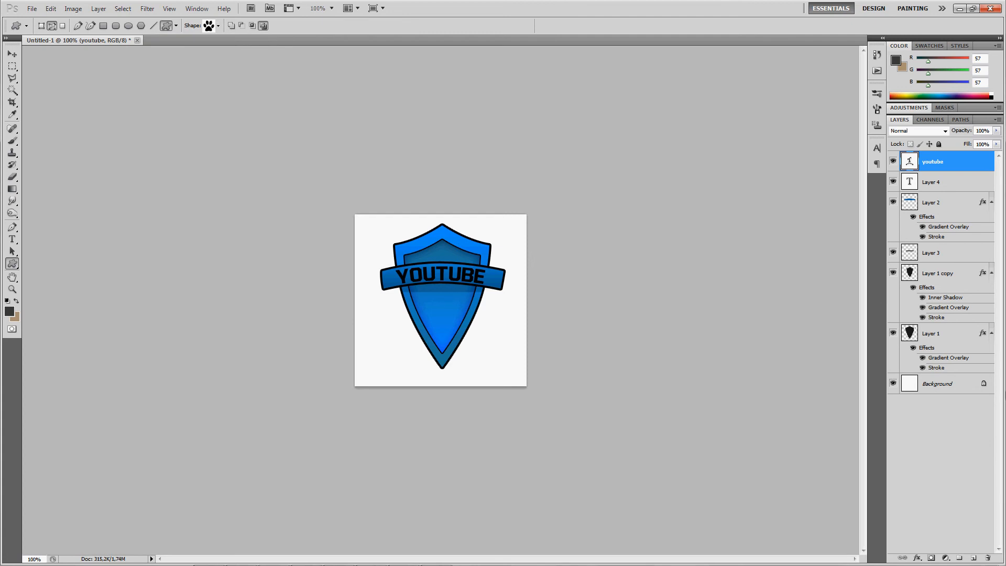
# On a new top layer, draw a closed path for a tall, narrow vertical bar beside the shield's lower half
pyautogui.click(973, 557)
pyautogui.press('p')
pyautogui.hotkey('ctrl', '+')
pyautogui.hotkey('ctrl', '+')
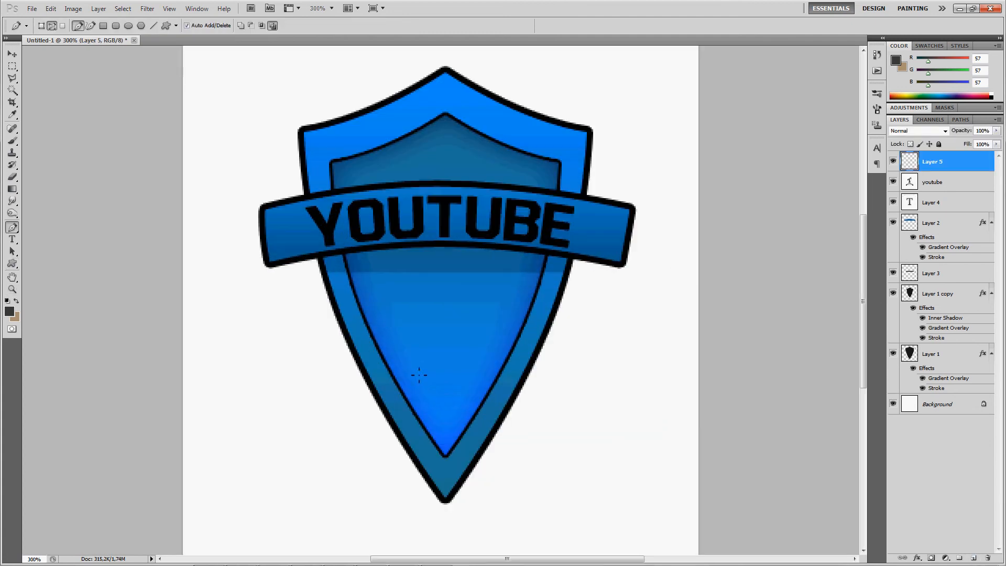
pyautogui.scroll(-1, 385, 314)
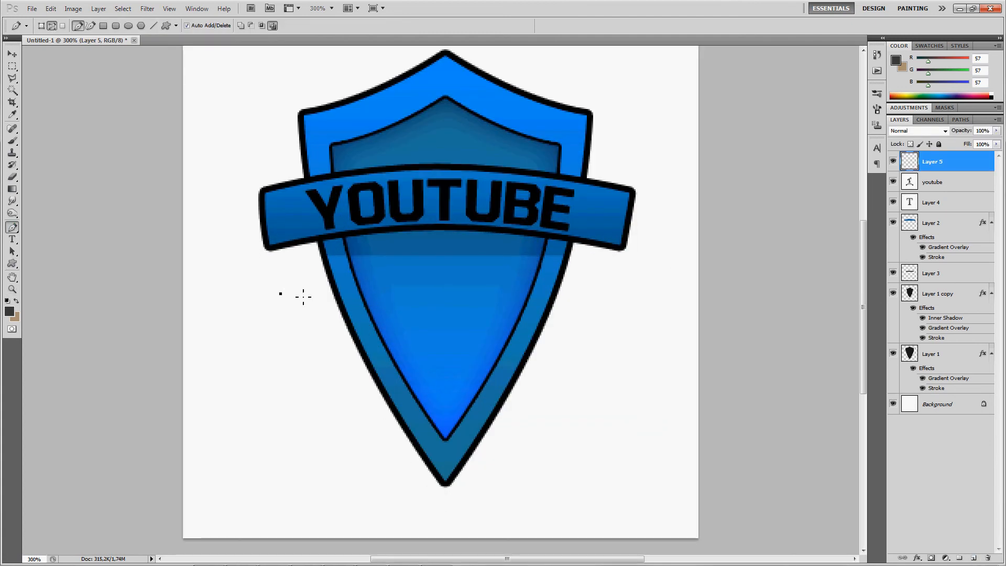
pyautogui.click(297, 517)
pyautogui.click(283, 517)
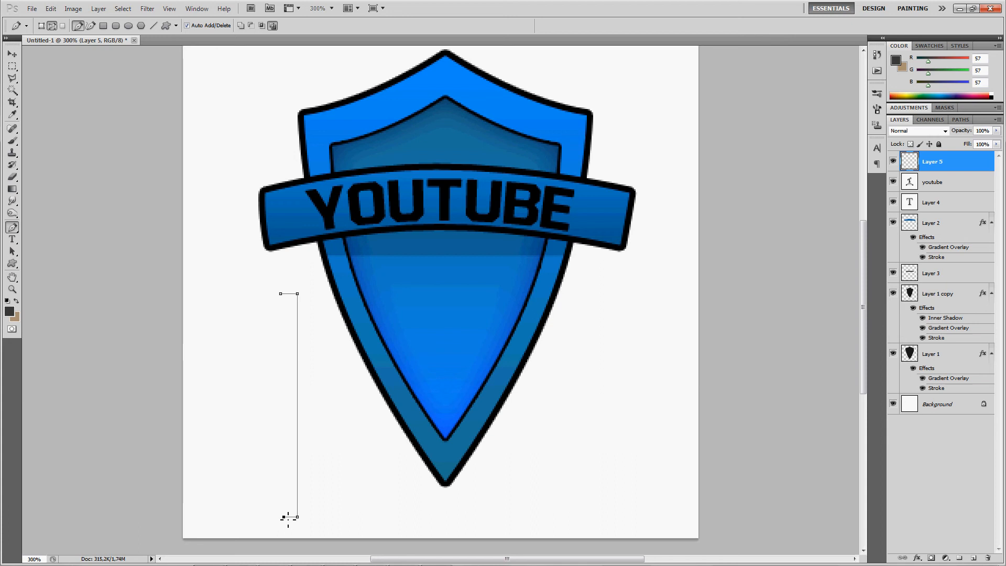
pyautogui.click(281, 295)
pyautogui.hotkey('ctrl', 'z')
pyautogui.click(283, 296)
pyautogui.hotkey('ctrl', 'z')
pyautogui.click(278, 296)
pyautogui.hotkey('ctrl', 'z')
pyautogui.click(282, 295)
# Fill the bar path with black, clear the path, and move the bar onto the lower part of the shield
pyautogui.rightClick(304, 288)
pyautogui.click(338, 352)
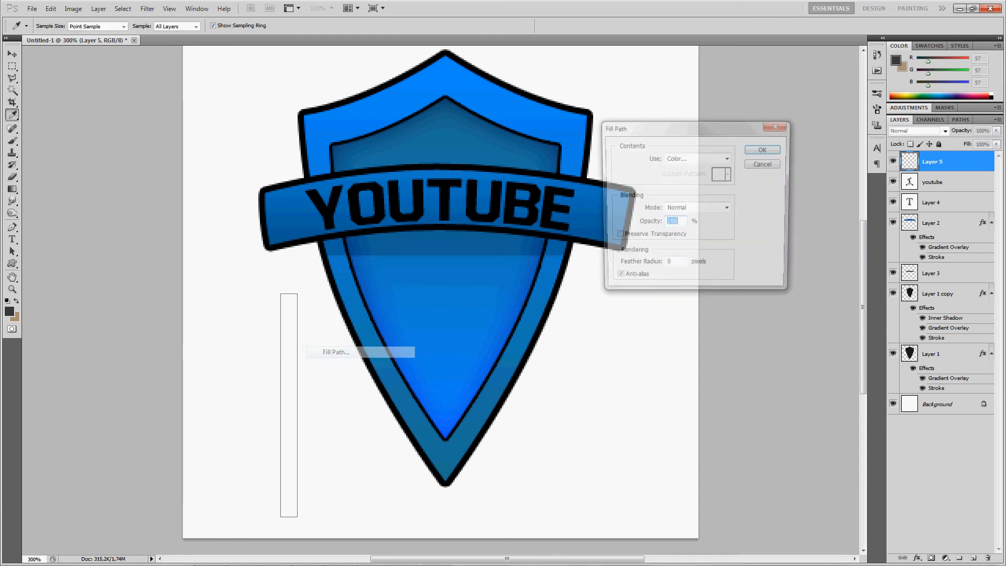
pyautogui.click(681, 158)
pyautogui.click(679, 159)
pyautogui.press('Return')
pyautogui.press('Return')
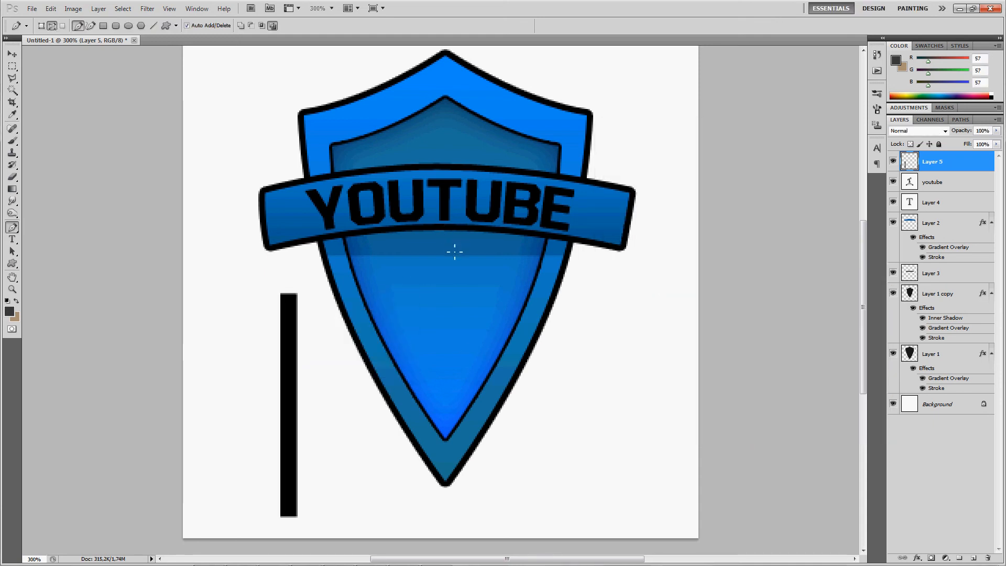
pyautogui.press('v')
pyautogui.moveTo(402, 487); pyautogui.dragTo(493, 463)
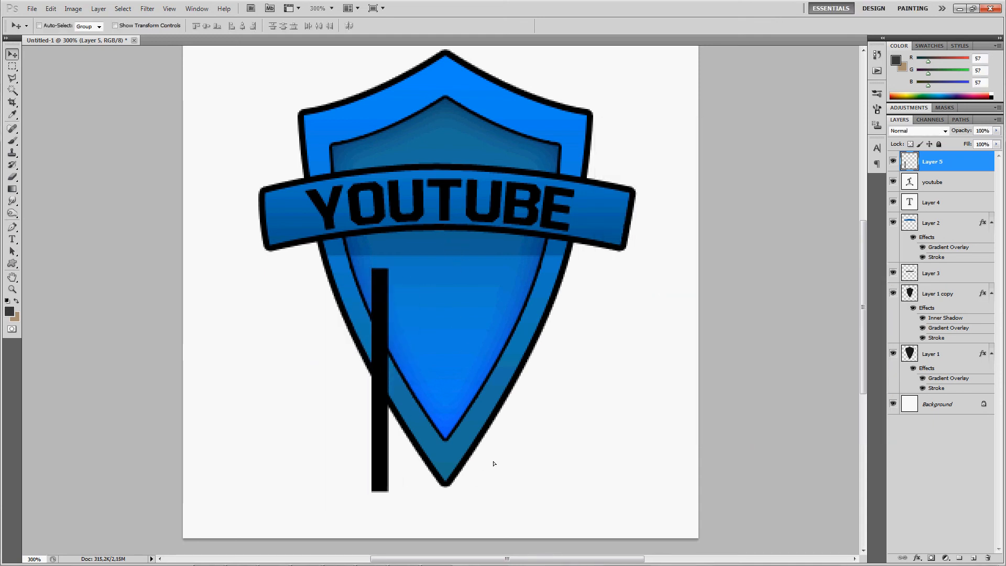
# Duplicate the black bar four times, placing each copy 20 px to the right of the previous one
pyautogui.hotkey('ctrl', 'j')
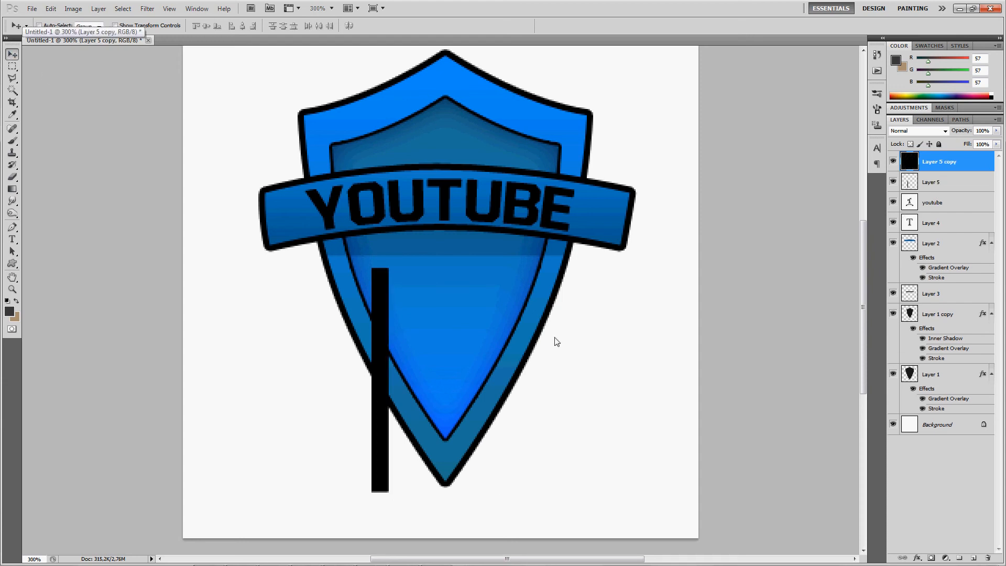
pyautogui.hotkey('shift', 'Right')
pyautogui.hotkey('shift', 'Right')
pyautogui.hotkey('ctrl', 'j')
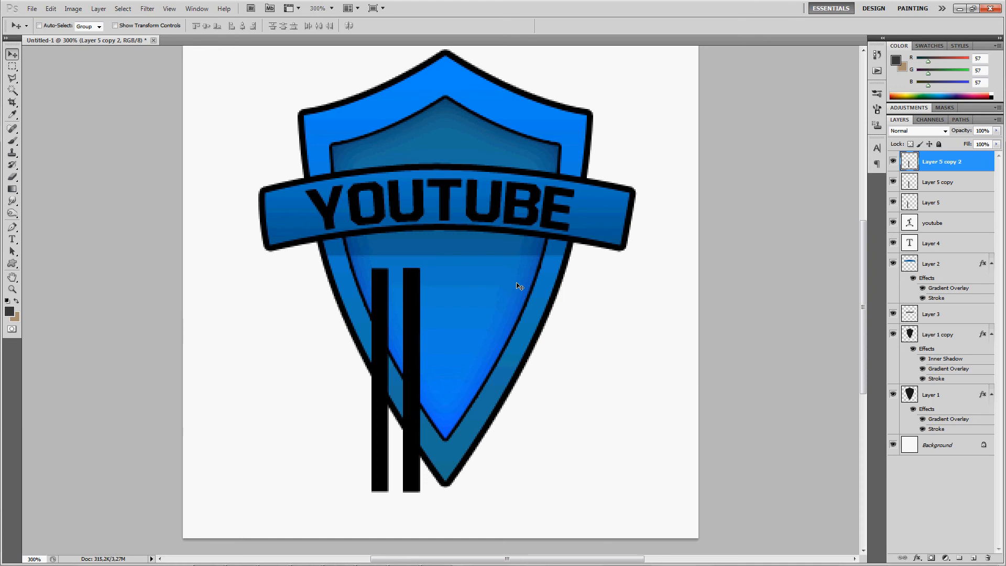
pyautogui.hotkey('shift', 'Right')
pyautogui.hotkey('shift', 'Right')
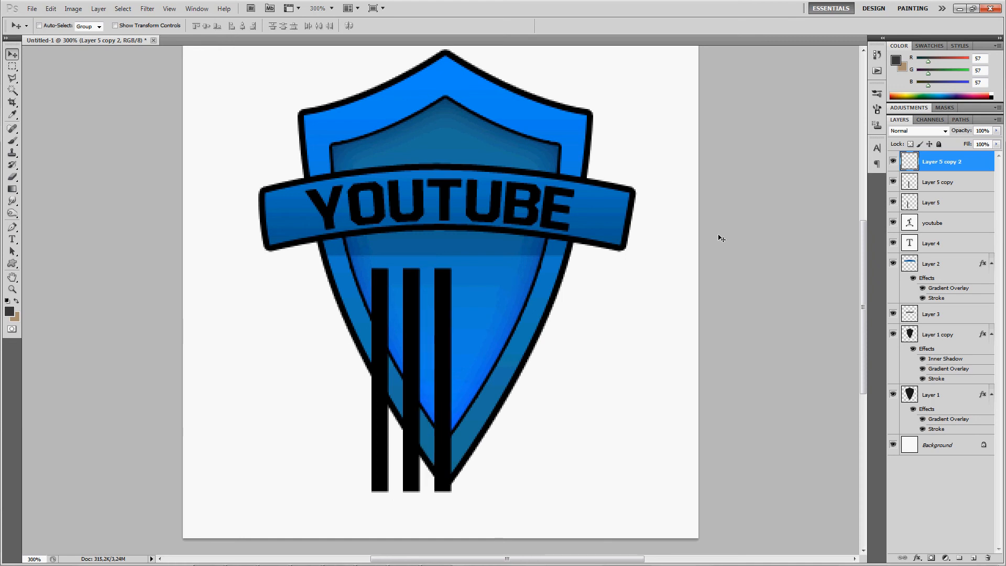
pyautogui.hotkey('ctrl', 'j')
pyautogui.hotkey('shift', 'Right')
pyautogui.hotkey('shift', 'Right')
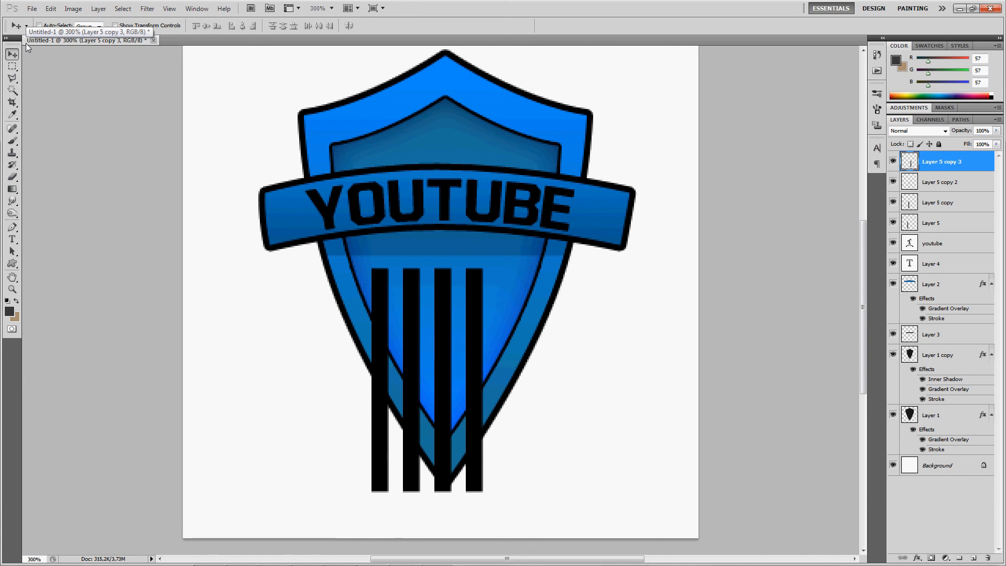
pyautogui.hotkey('ctrl', 'j')
pyautogui.hotkey('shift', 'Right')
pyautogui.hotkey('shift', 'Right')
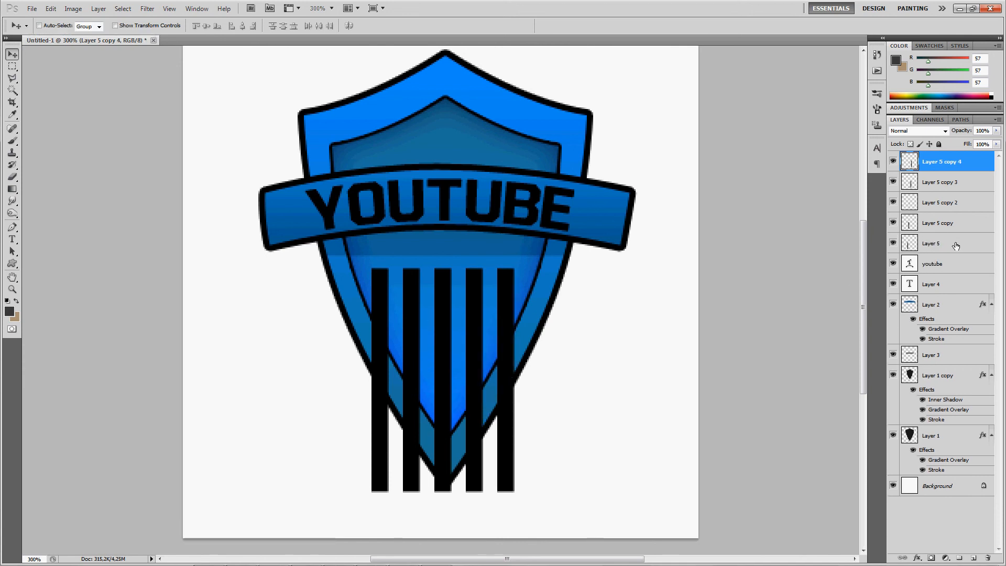
# Merge the five black bars into a single layer and nudge them to centre them on the shield
pyautogui.rightClick(973, 163)
pyautogui.click(959, 388)
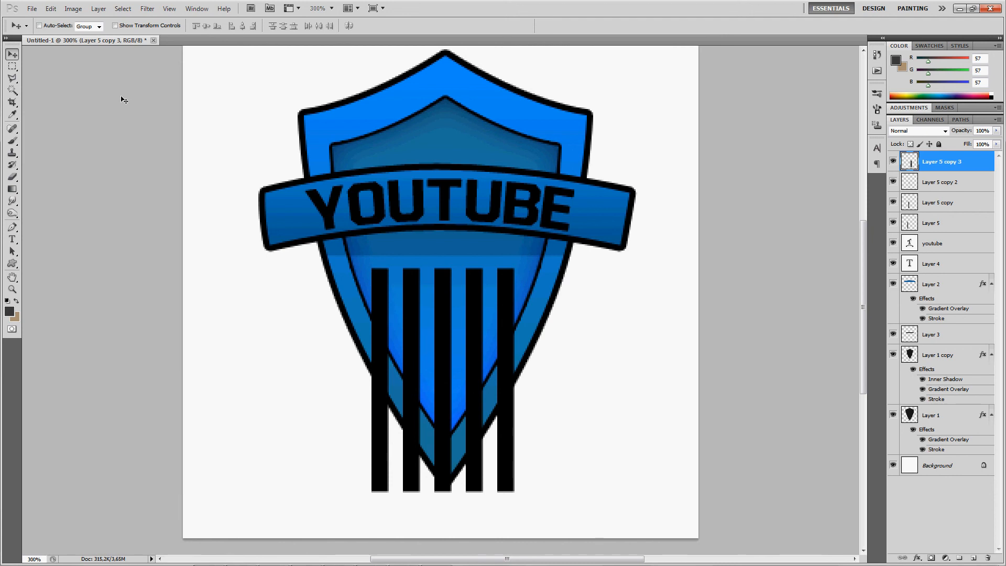
pyautogui.hotkey('ctrl', 'e')
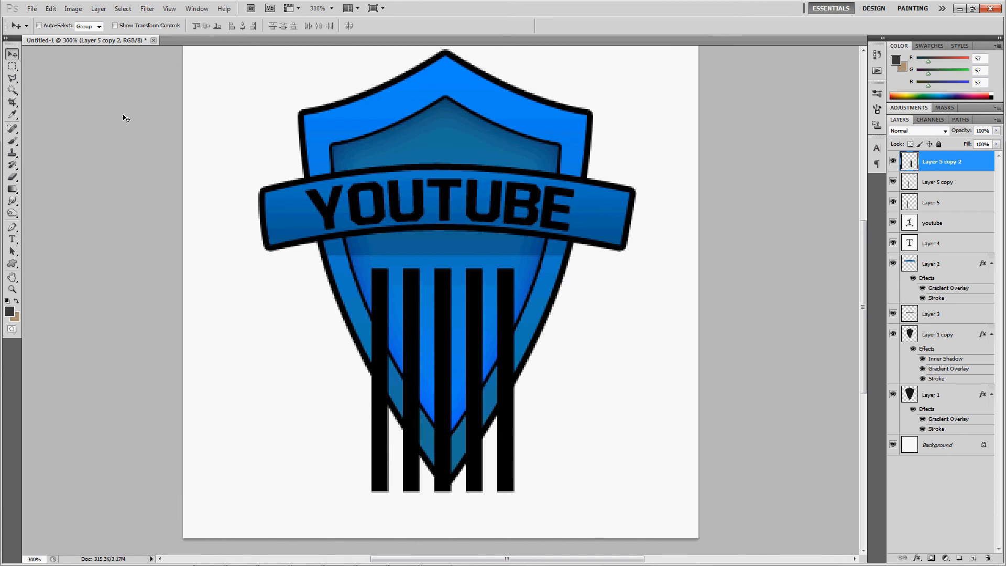
pyautogui.hotkey('ctrl', 'e')
pyautogui.hotkey('ctrl', 'e')
pyautogui.moveTo(620, 381); pyautogui.dragTo(575, 375)
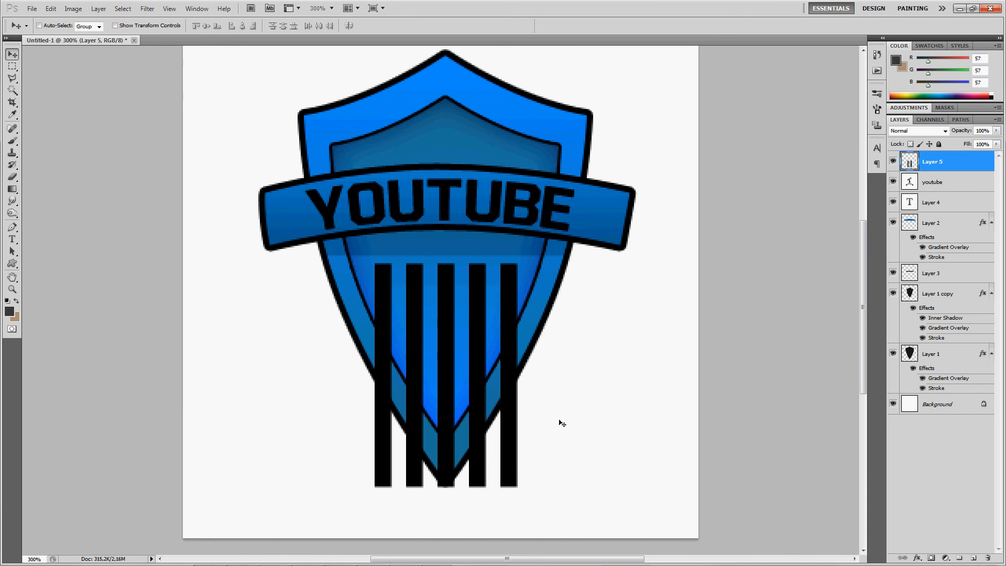
pyautogui.click(12, 90)
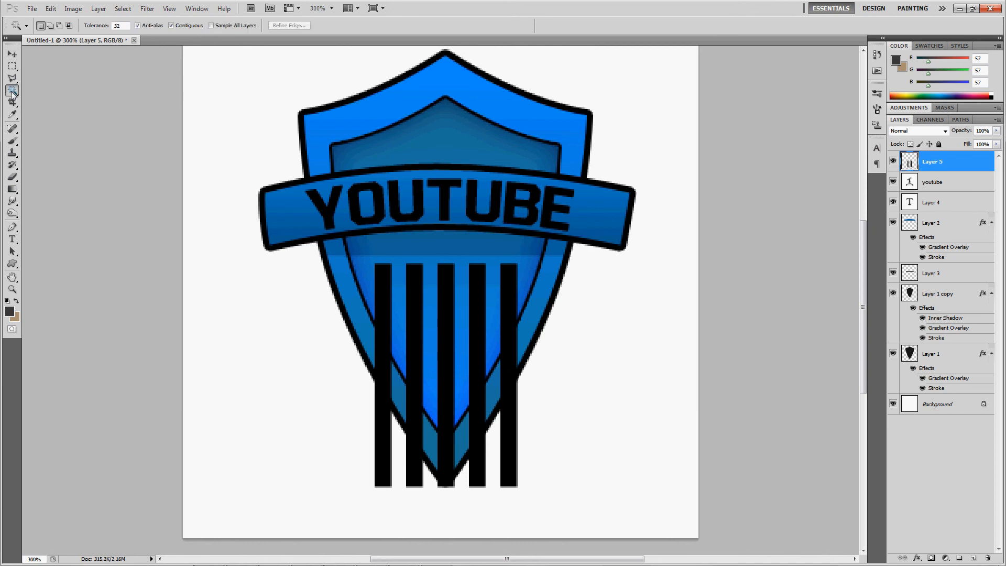
pyautogui.click(604, 221)
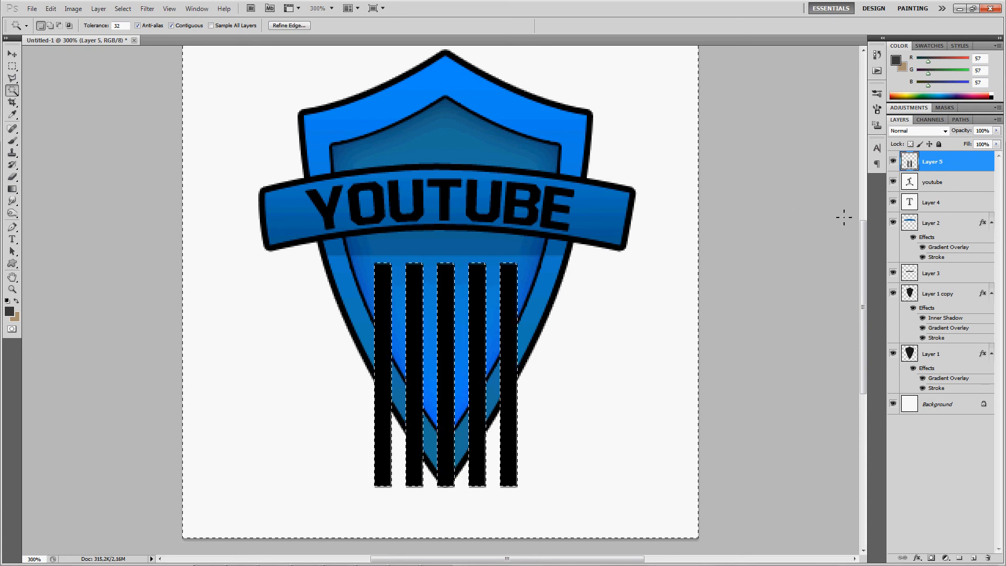
pyautogui.hotkey('ctrl', 'd')
pyautogui.click(953, 223)
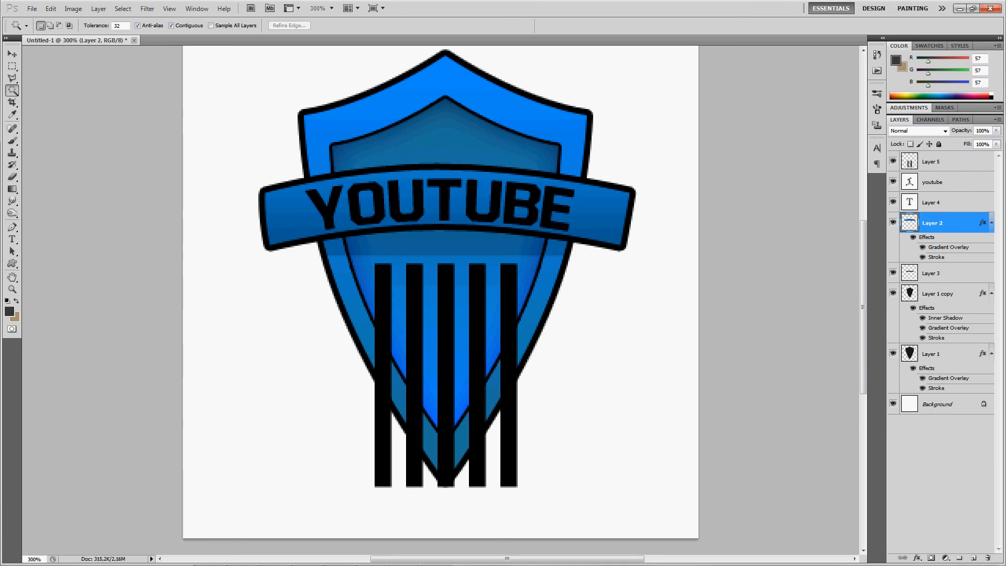
pyautogui.click(274, 283)
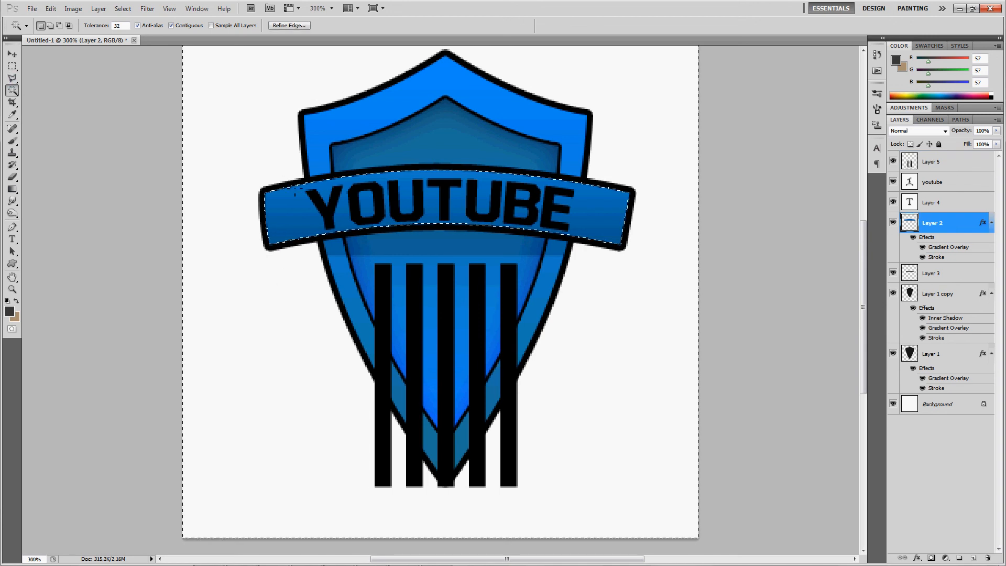
pyautogui.click(598, 222)
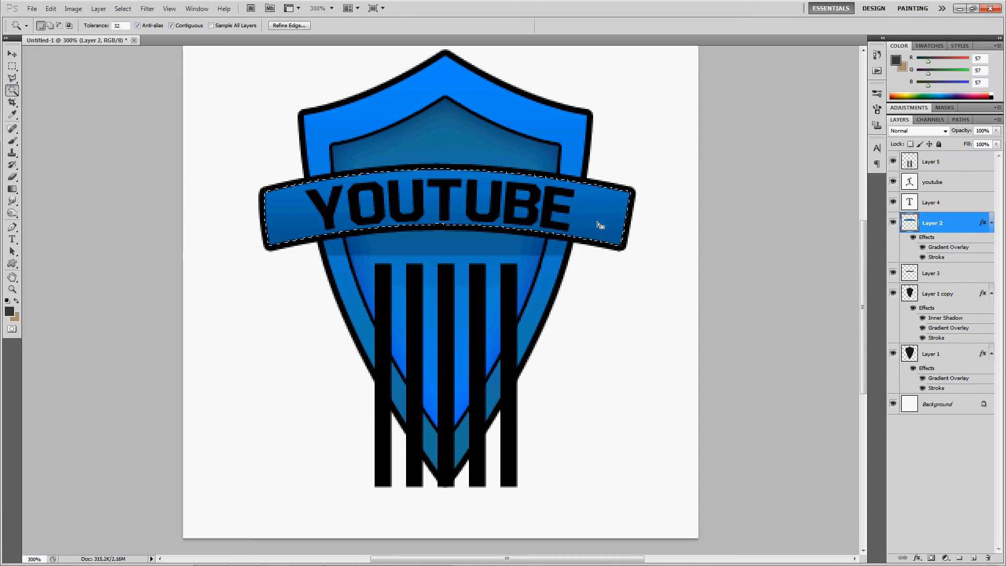
pyautogui.hotkey('ctrl', 'd')
pyautogui.click(961, 293)
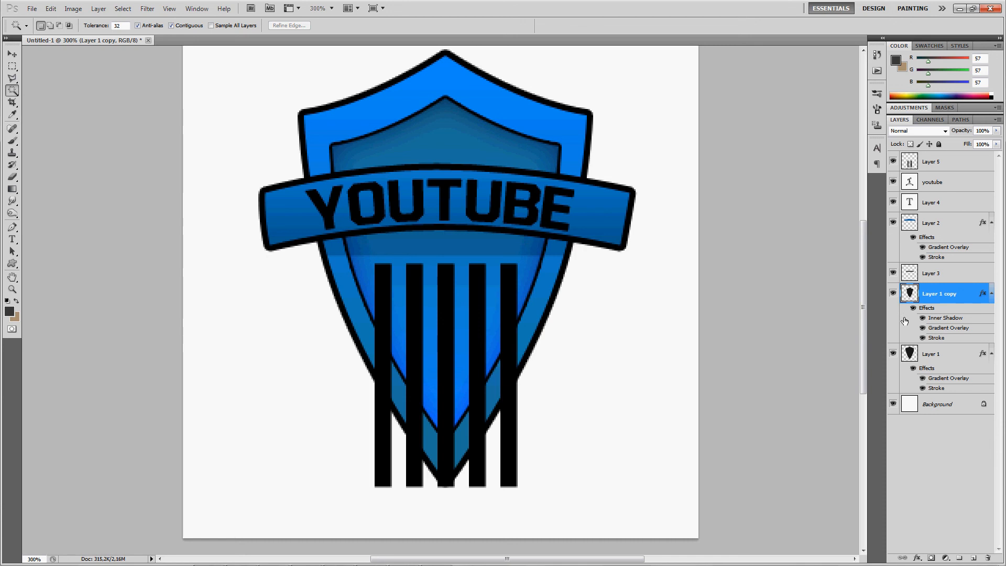
pyautogui.click(894, 293)
pyautogui.click(893, 293)
pyautogui.click(636, 319)
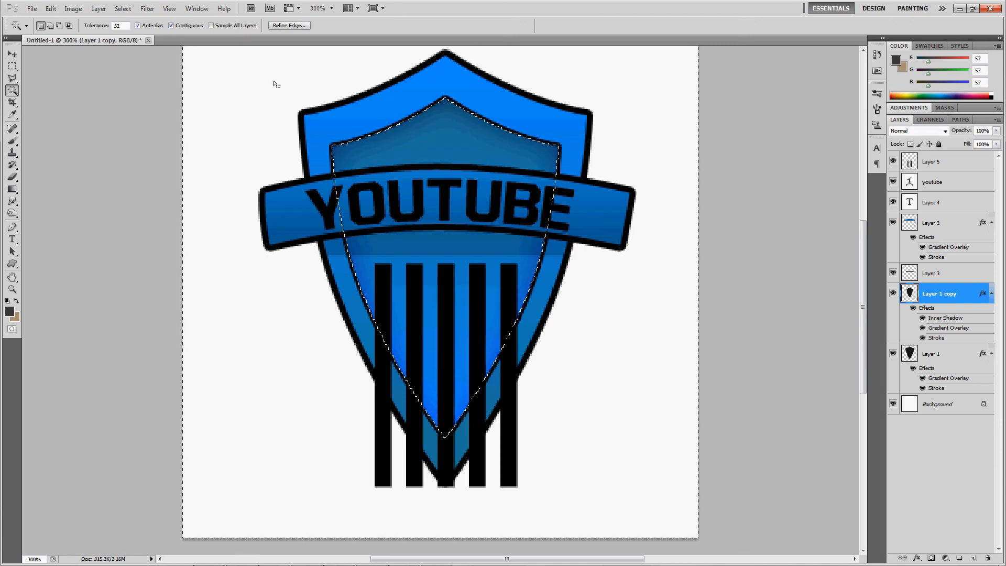
pyautogui.click(449, 439)
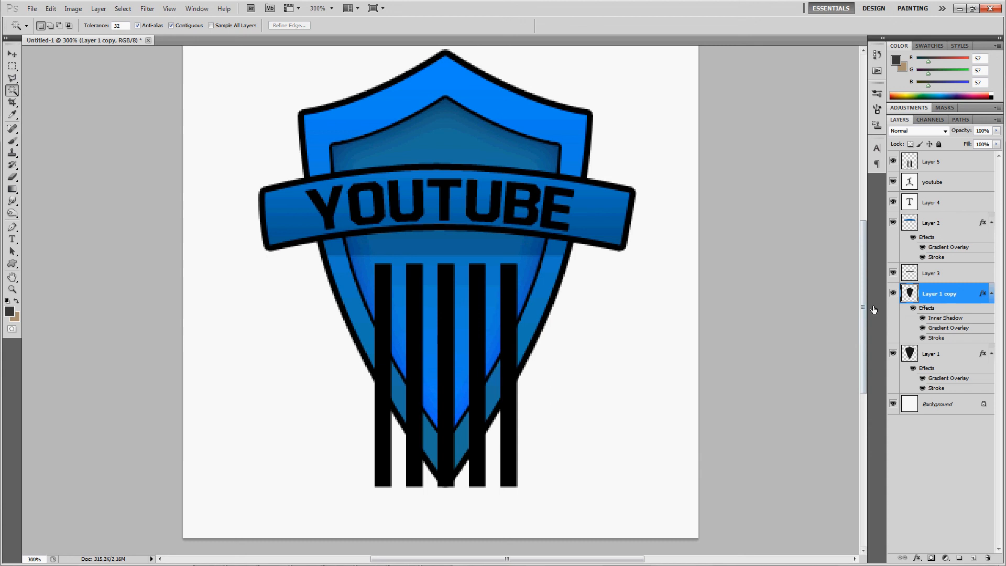
pyautogui.rightClick(454, 269)
pyautogui.click(488, 341)
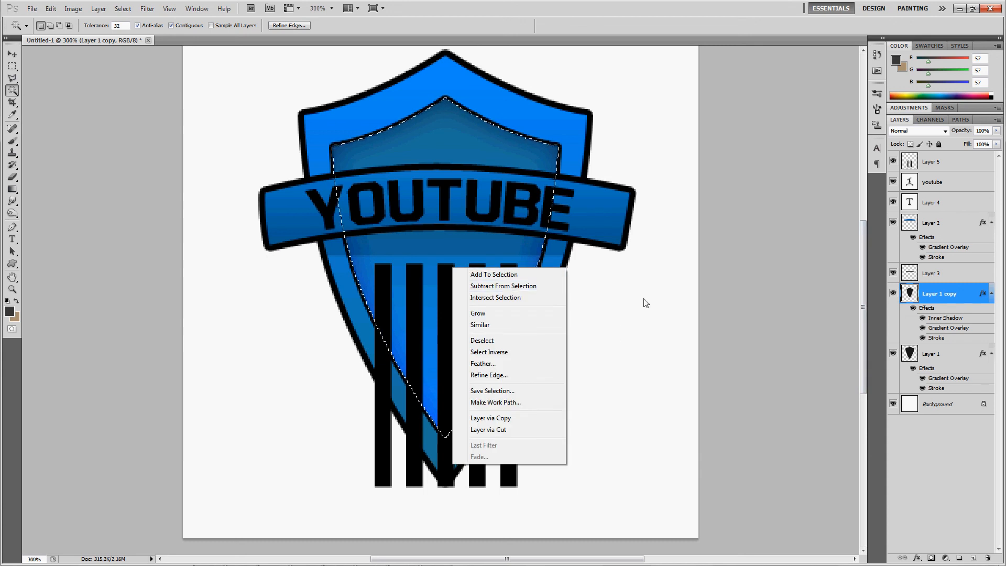
# Load the inner shield's outline as a selection, invert it, delete the bars' parts outside the inner shield, and deselect
pyautogui.keyDown('ctrl'); pyautogui.click(910, 294); pyautogui.keyUp('ctrl')
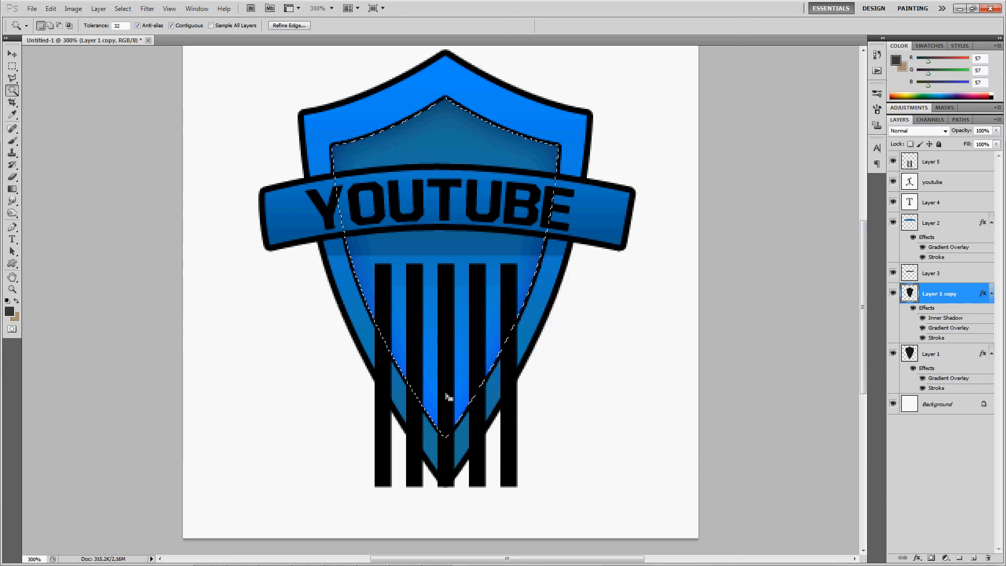
pyautogui.click(13, 65)
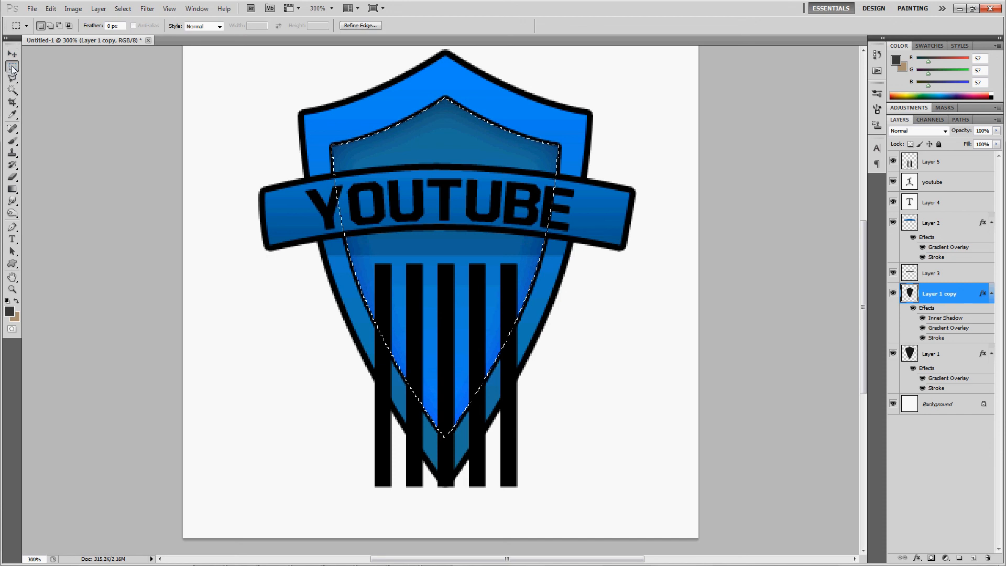
pyautogui.rightClick(388, 174)
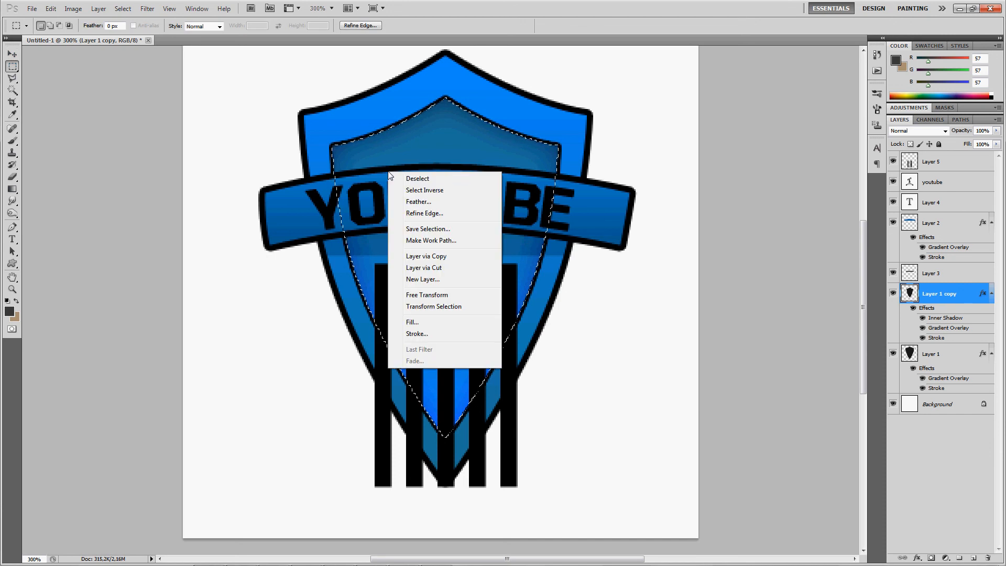
pyautogui.click(436, 192)
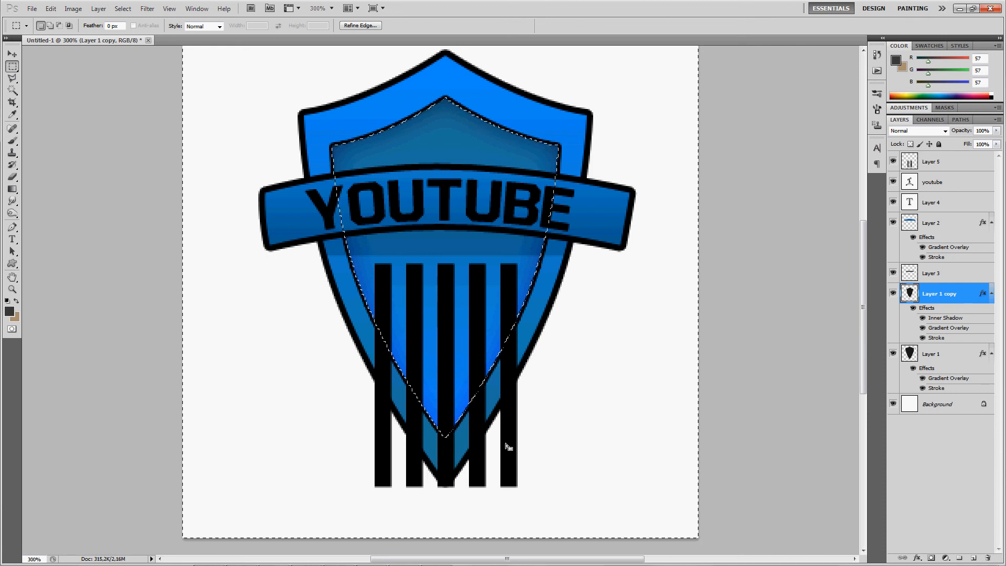
pyautogui.click(943, 164)
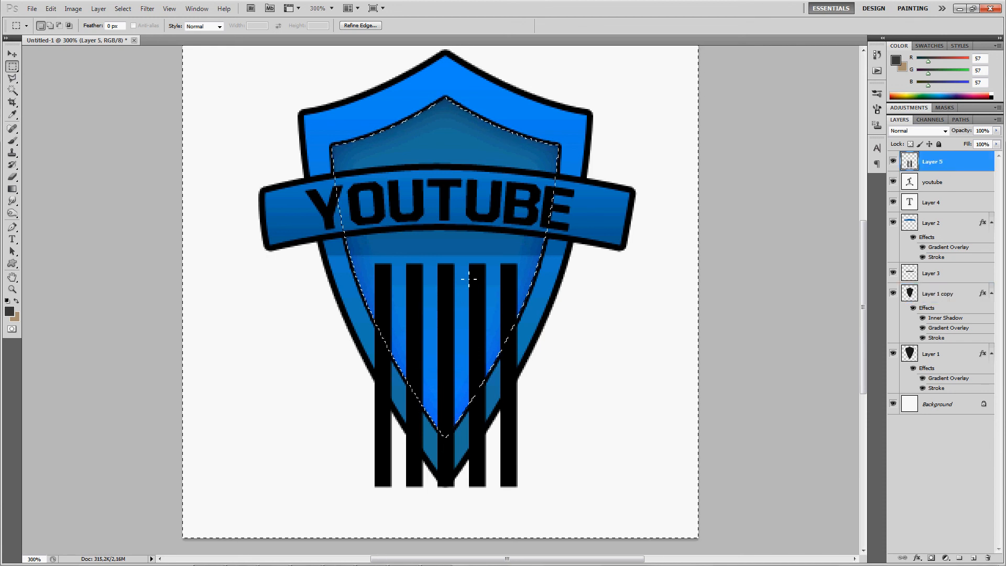
pyautogui.press('Delete')
pyautogui.hotkey('ctrl', 'd')
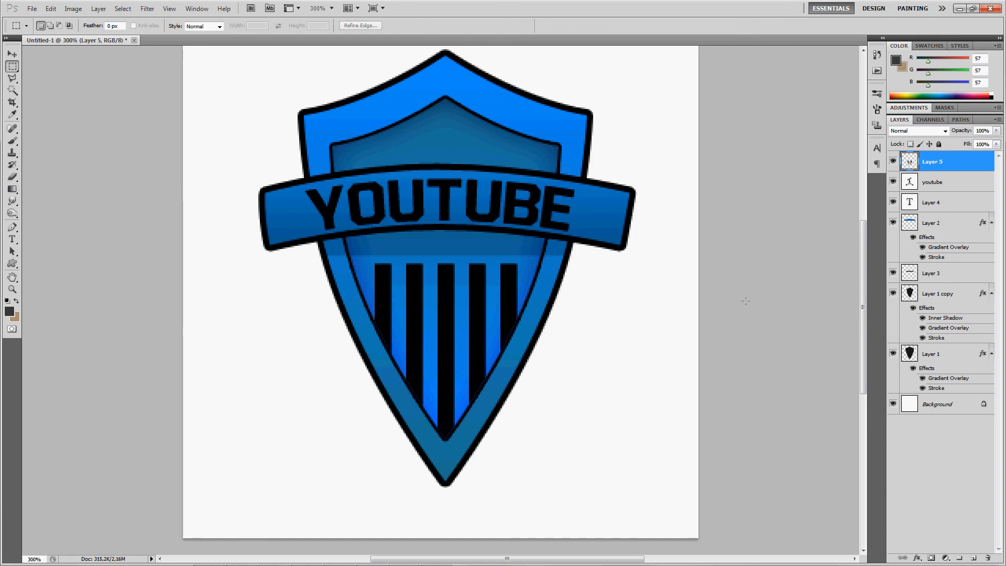
# Set the Eraser to a soft round 54 px brush at 44% opacity
pyautogui.hotkey('ctrl', '-')
pyautogui.hotkey('ctrl', '-')
pyautogui.press('z')
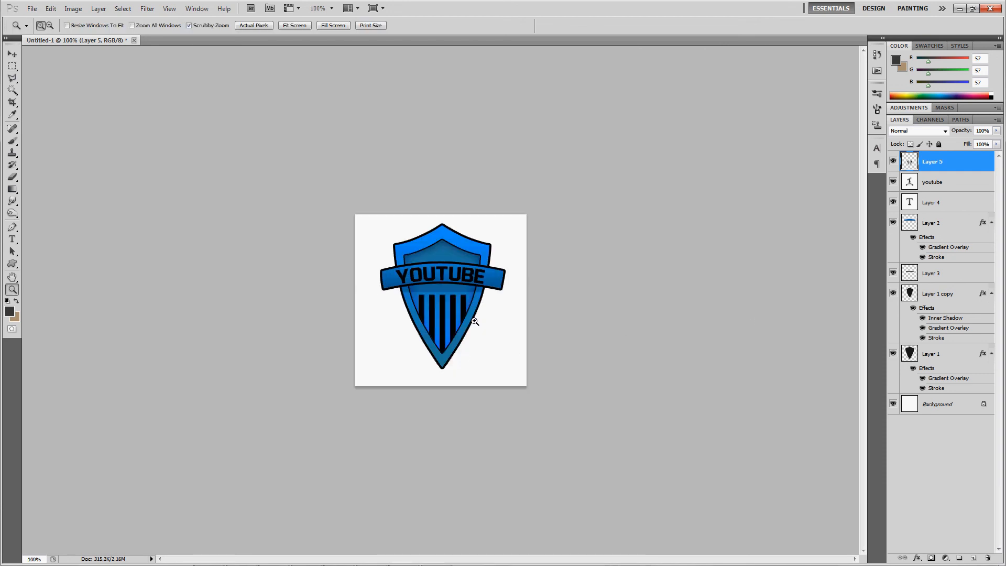
pyautogui.click(444, 301)
pyautogui.click(505, 285)
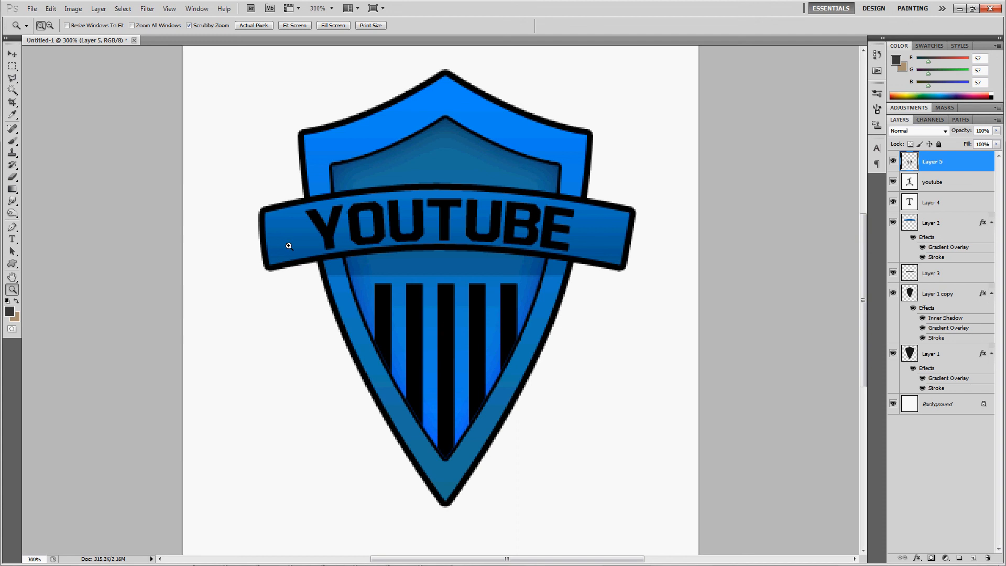
pyautogui.press('e')
pyautogui.click(53, 27)
pyautogui.click(26, 98)
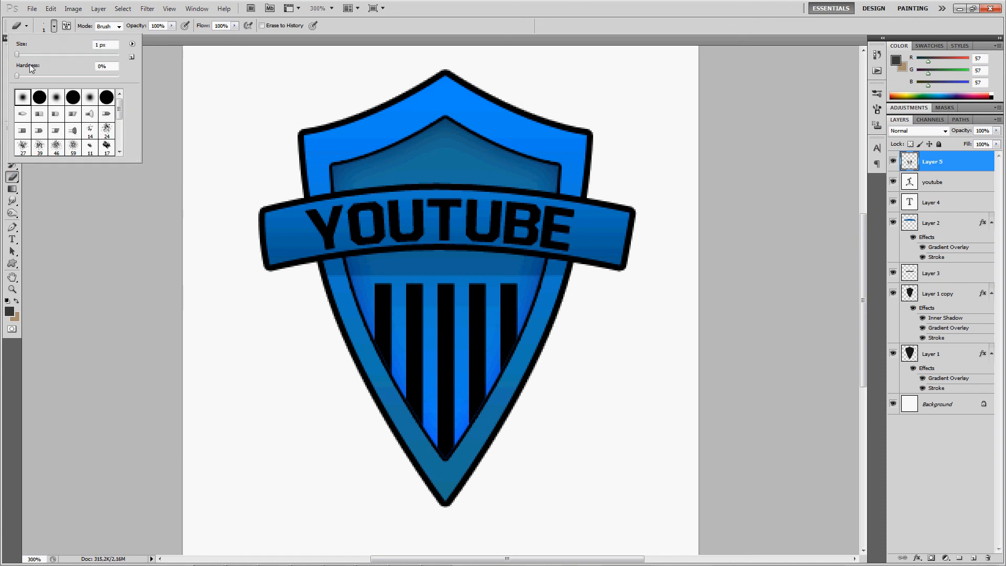
pyautogui.click(43, 54)
pyautogui.click(171, 30)
pyautogui.moveTo(170, 28); pyautogui.dragTo(149, 37)
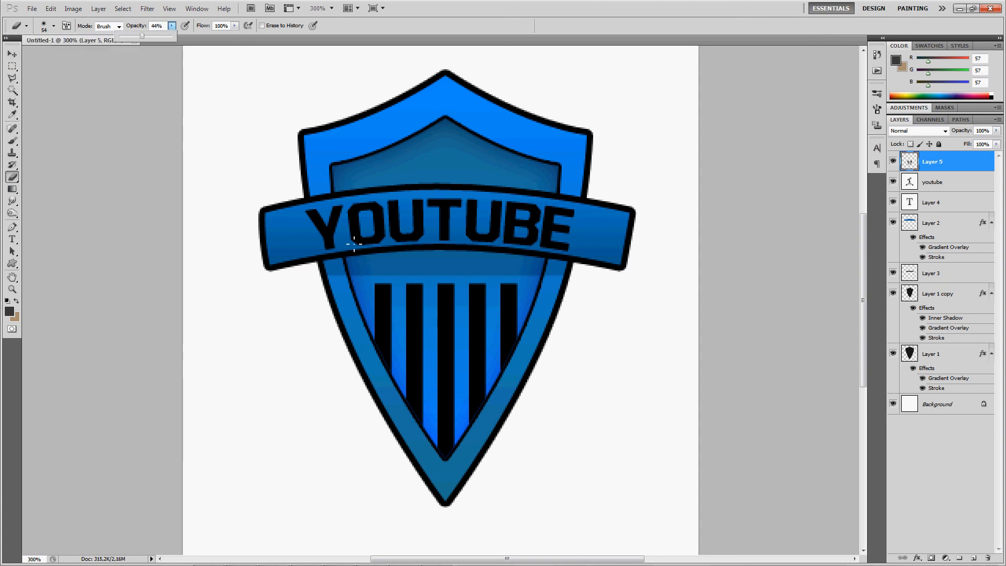
# Try to fade out the upper ends of the black stripes with soft eraser strokes
pyautogui.moveTo(362, 279)
pyautogui.mouseDown()
pyautogui.moveTo(401, 257)
pyautogui.moveTo(346, 266)
pyautogui.moveTo(383, 255)
pyautogui.moveTo(553, 270)
pyautogui.moveTo(555, 283)
pyautogui.moveTo(537, 269)
pyautogui.moveTo(335, 262)
pyautogui.moveTo(316, 282)
pyautogui.moveTo(450, 259)
pyautogui.mouseUp()
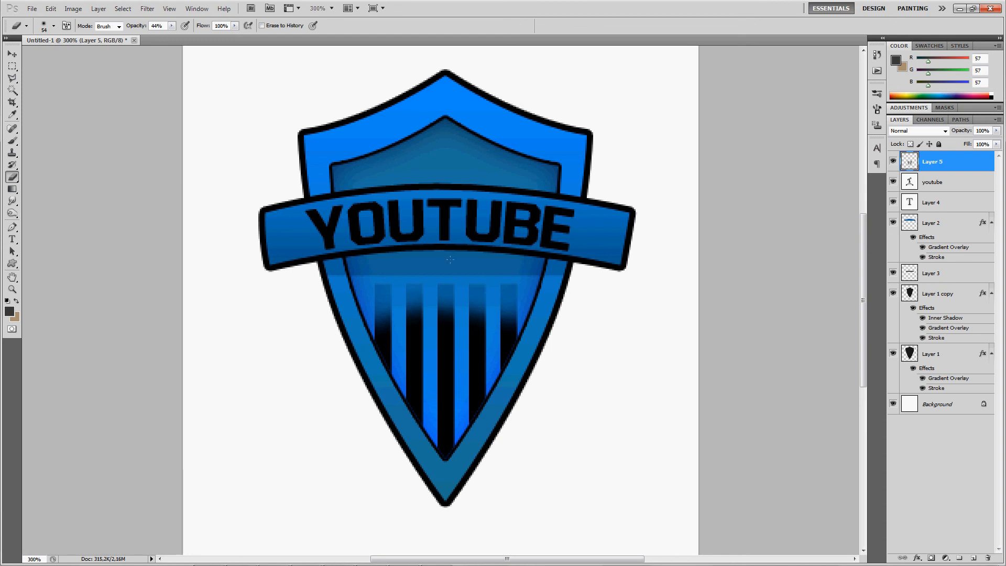
pyautogui.moveTo(384, 293); pyautogui.dragTo(383, 319)
pyautogui.moveTo(503, 285); pyautogui.dragTo(513, 298)
pyautogui.hotkey('ctrl', '1')
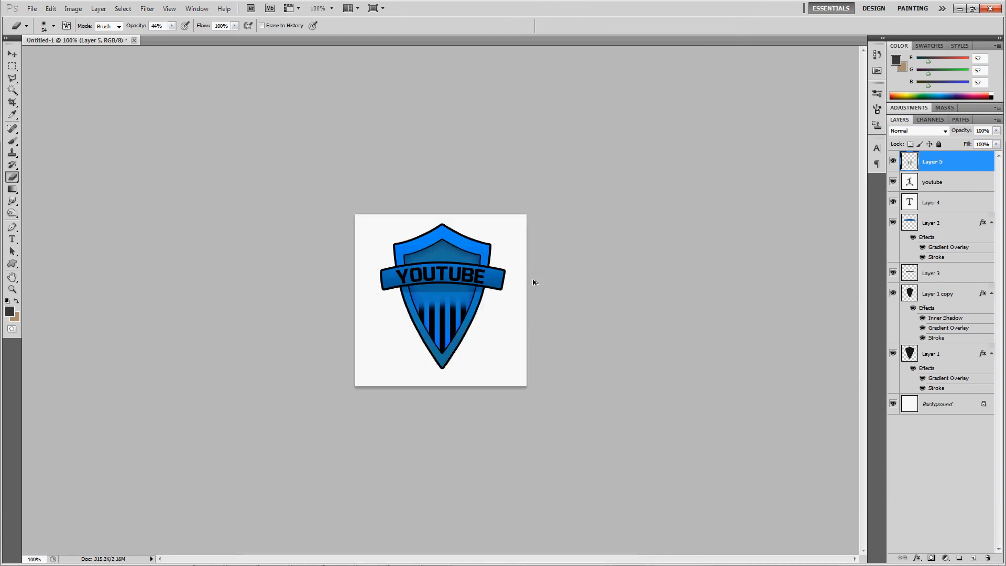
# Undo the eraser strokes on the stripes
pyautogui.hotkey('ctrl', 'alt', 'z')
pyautogui.hotkey('ctrl', 'alt', 'z')
pyautogui.hotkey('ctrl', 'alt', 'z')
pyautogui.hotkey('ctrl', 'alt', 'z')
# Hide the Background layer and start saving a copy in Pixar (*.PXR) format, clearing the file name
pyautogui.click(893, 404)
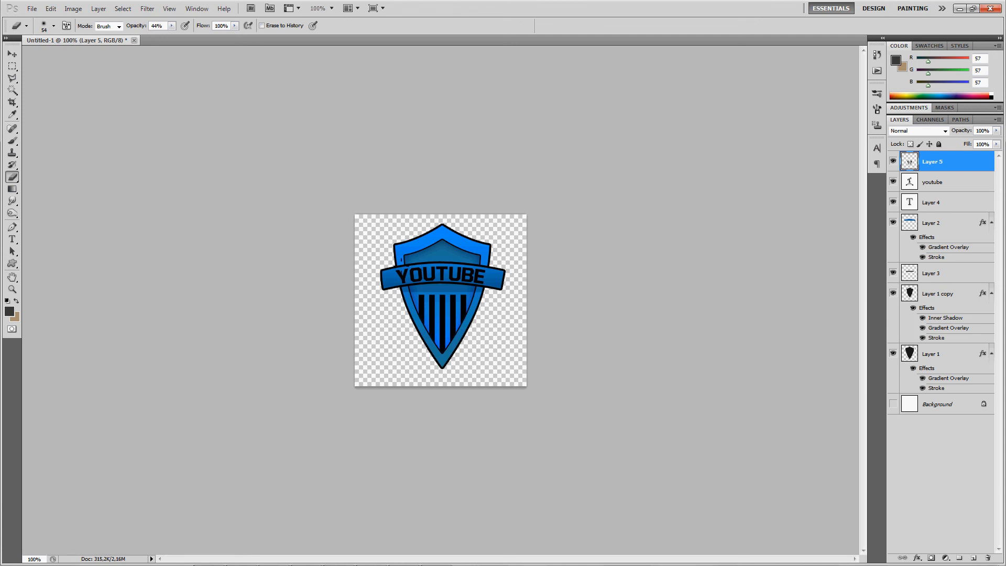
pyautogui.click(32, 8)
pyautogui.click(52, 168)
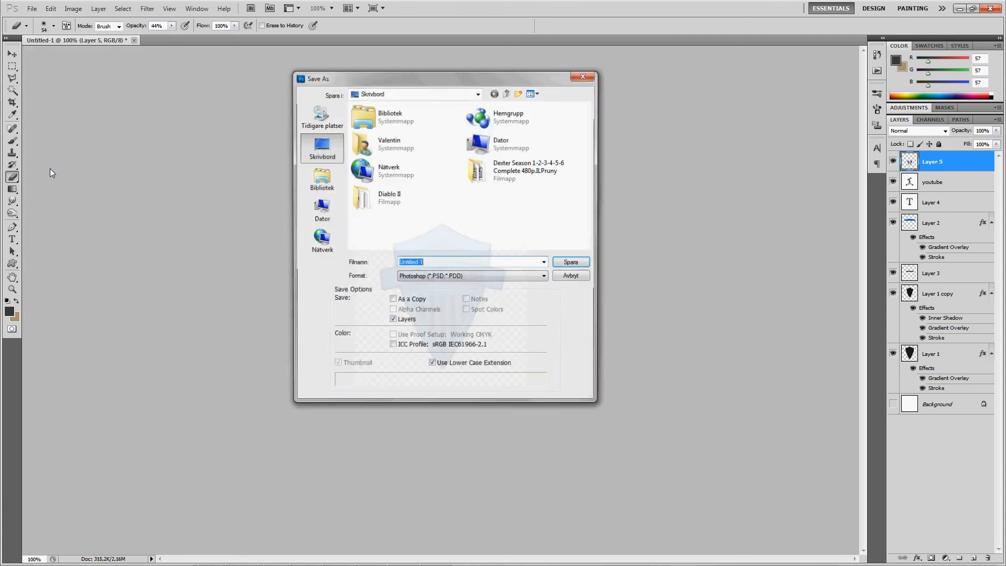
pyautogui.click(426, 276)
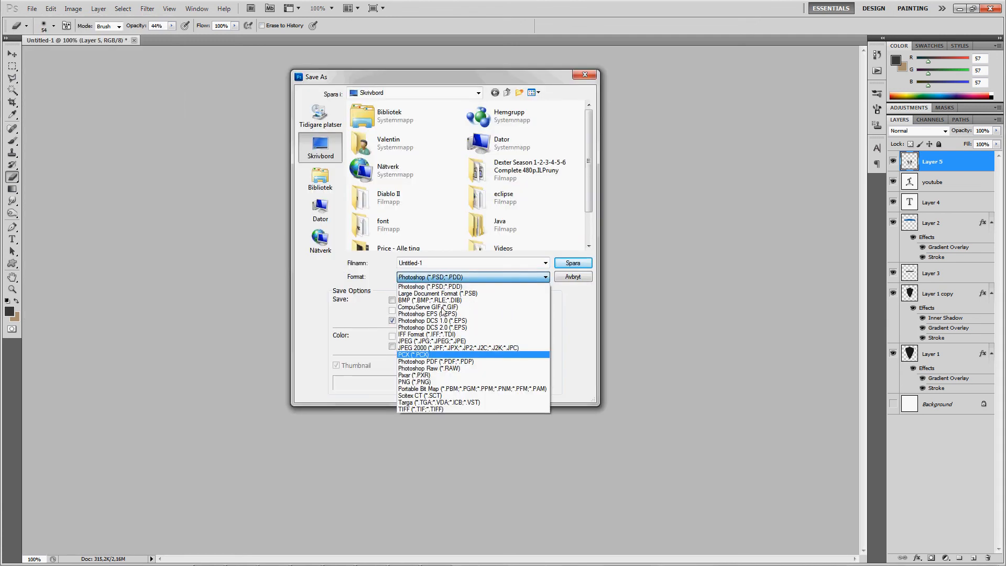
pyautogui.click(421, 375)
pyautogui.doubleClick(431, 264)
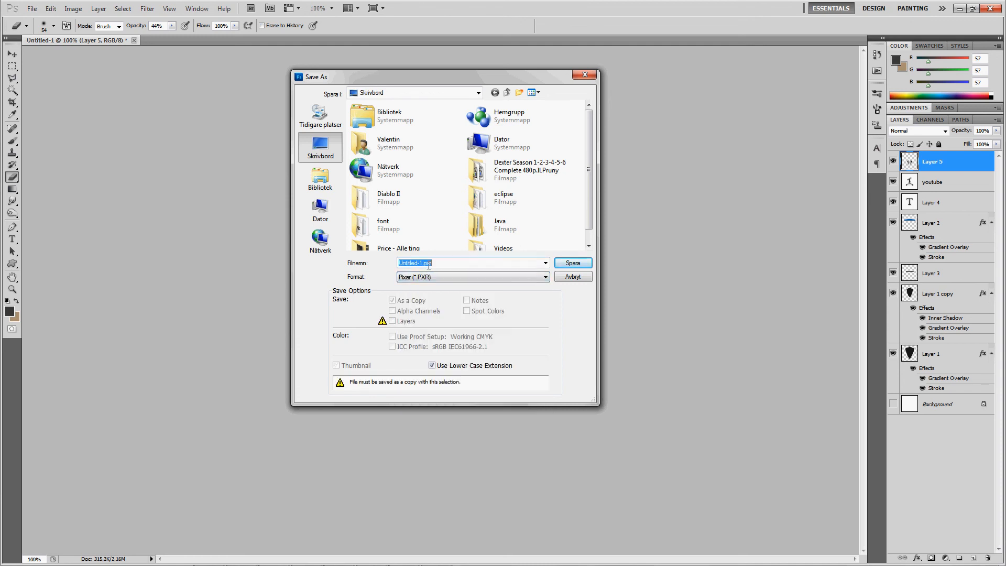
pyautogui.write('y')
pyautogui.press('BackSpace')
pyautogui.hotkey('alt', 'Tab')
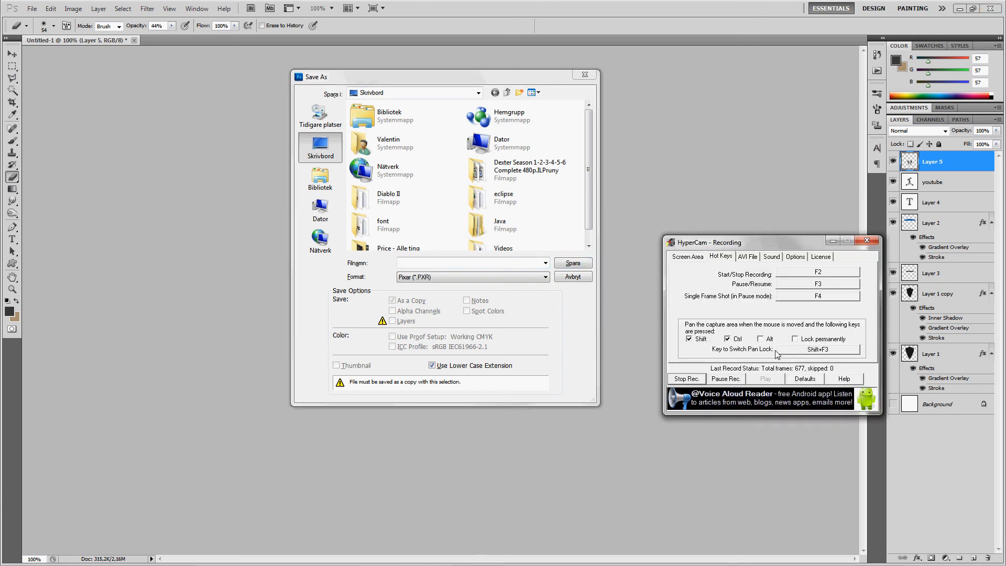